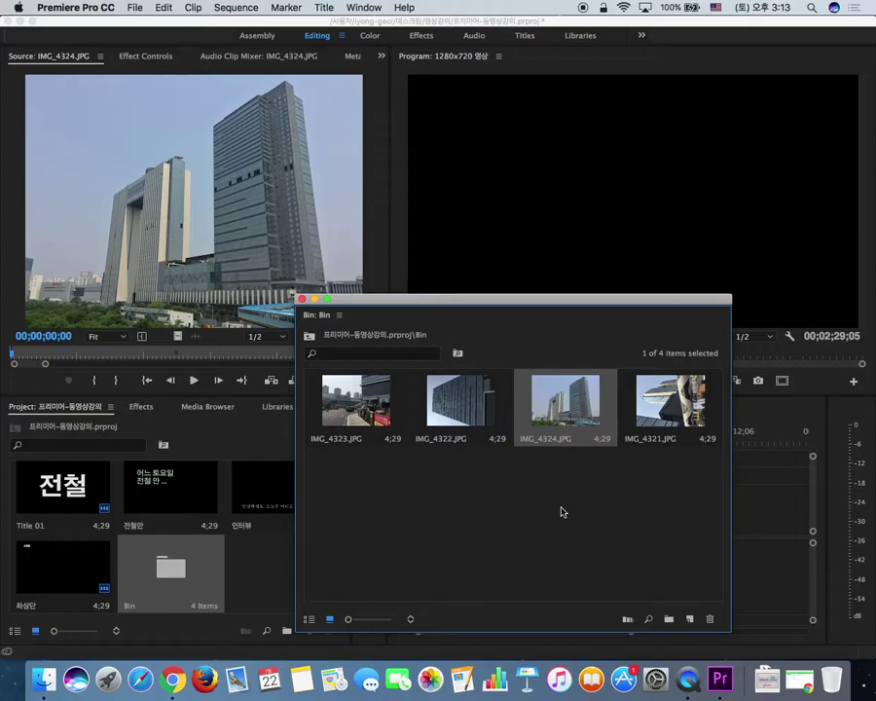
# - Open IMG_4321.JPG in the source monitor and place IMG_4323.JPG on track V1 after the existing clips, at 00;02;59;11
pyautogui.doubleClick(683, 417)
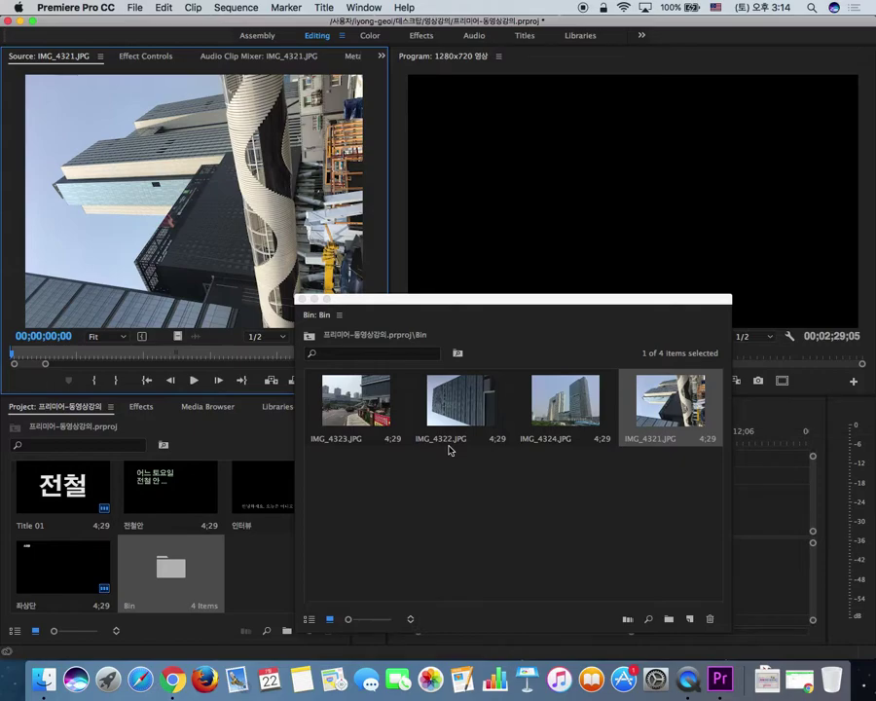
pyautogui.moveTo(551, 298); pyautogui.dragTo(315, 286)
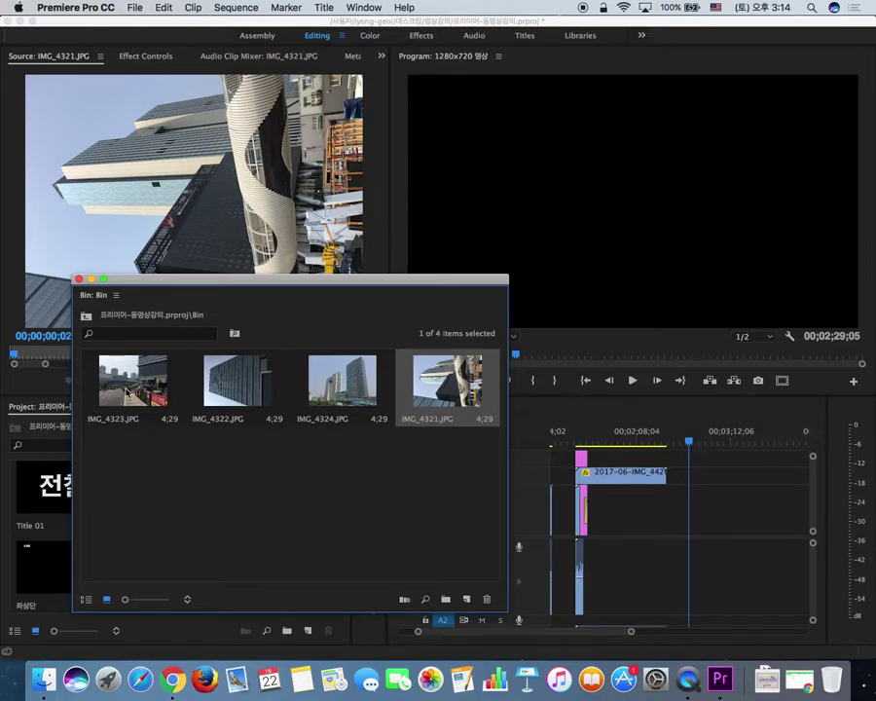
pyautogui.moveTo(179, 394); pyautogui.dragTo(713, 516)
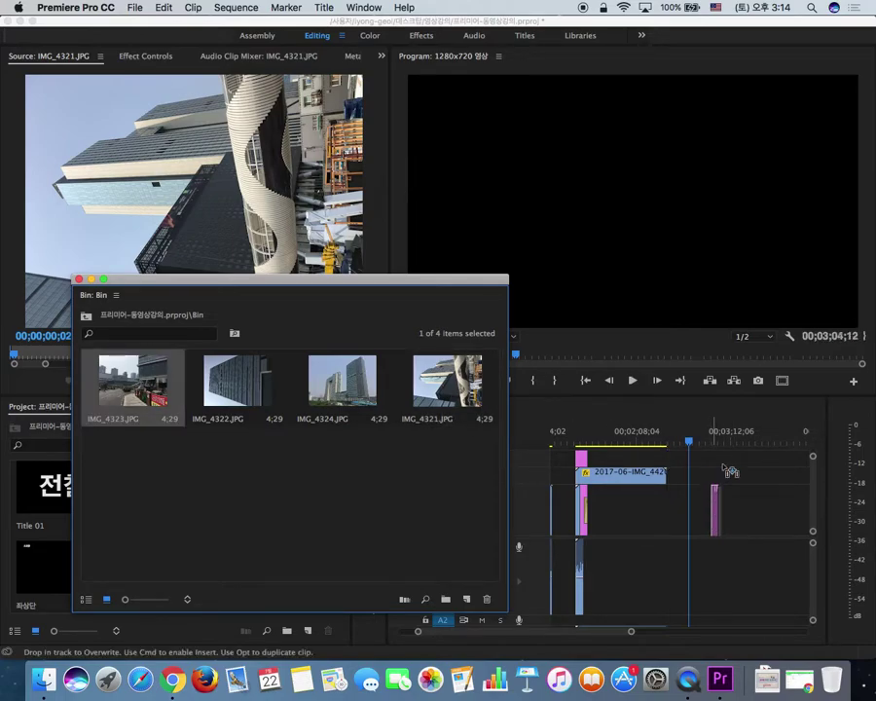
# - Play back the sequence at the placed IMG_4323.JPG clip, keeping the bin window clear of the timeline
pyautogui.moveTo(707, 442)
pyautogui.mouseDown()
pyautogui.moveTo(716, 443)
pyautogui.moveTo(707, 444)
pyautogui.mouseUp()
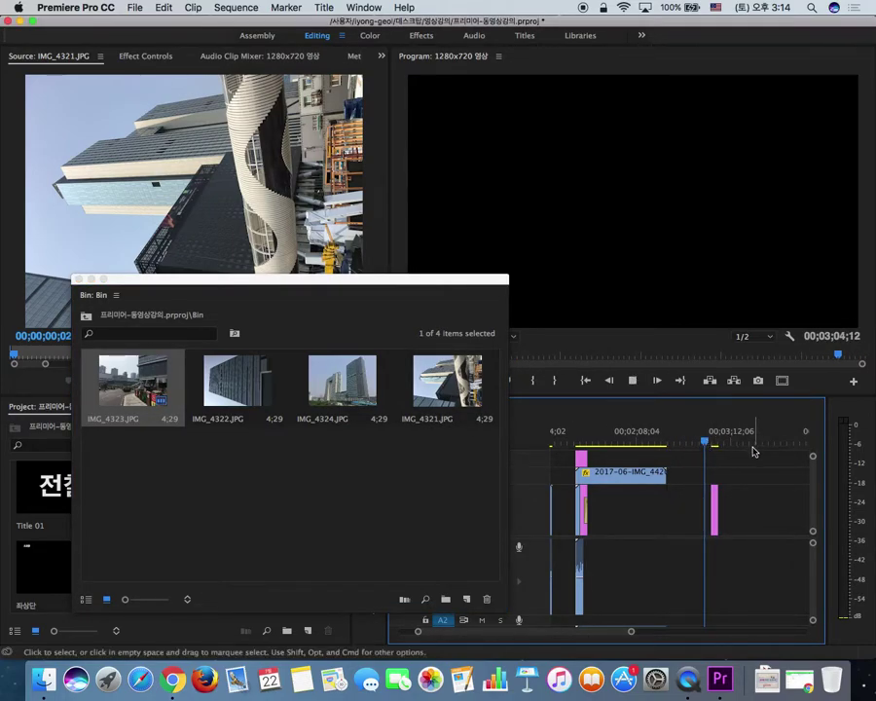
pyautogui.click(717, 443)
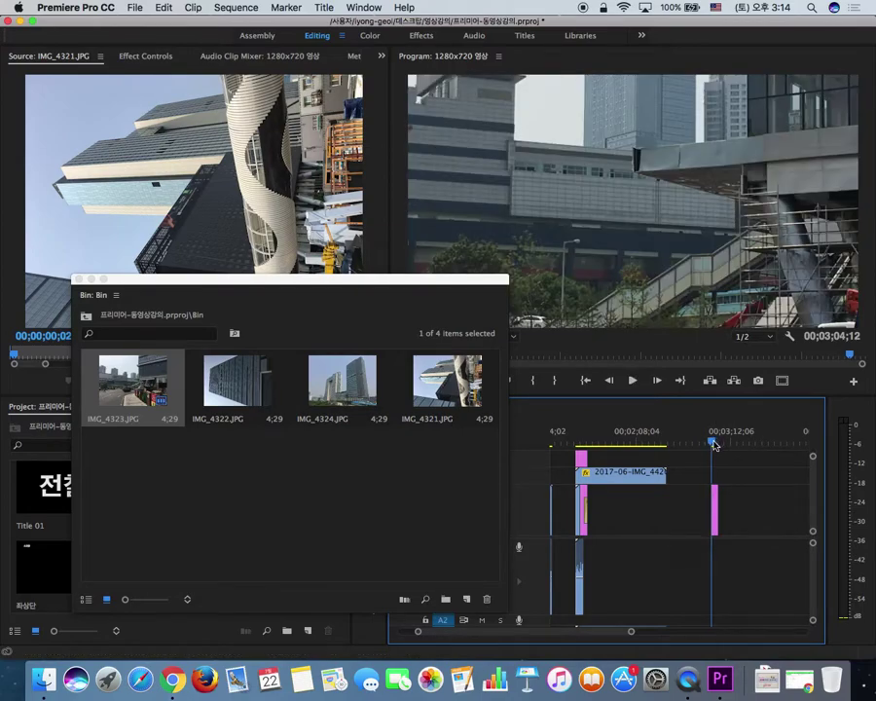
pyautogui.press('space')
pyautogui.moveTo(468, 275); pyautogui.dragTo(421, 270)
pyautogui.press('space')
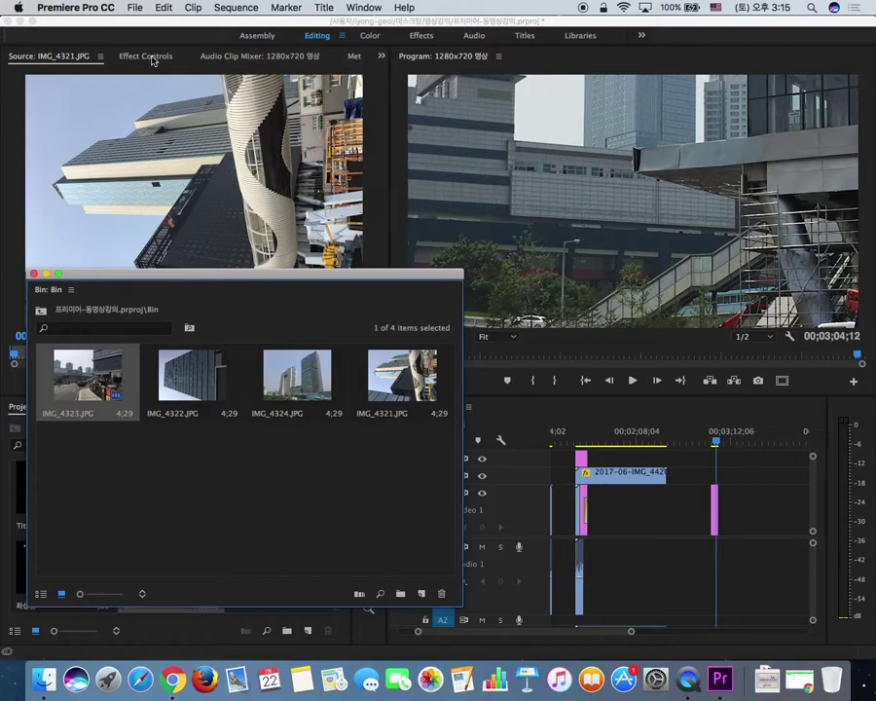
# - Select the IMG_4323.JPG clip in the timeline and show its effect controls
pyautogui.click(148, 56)
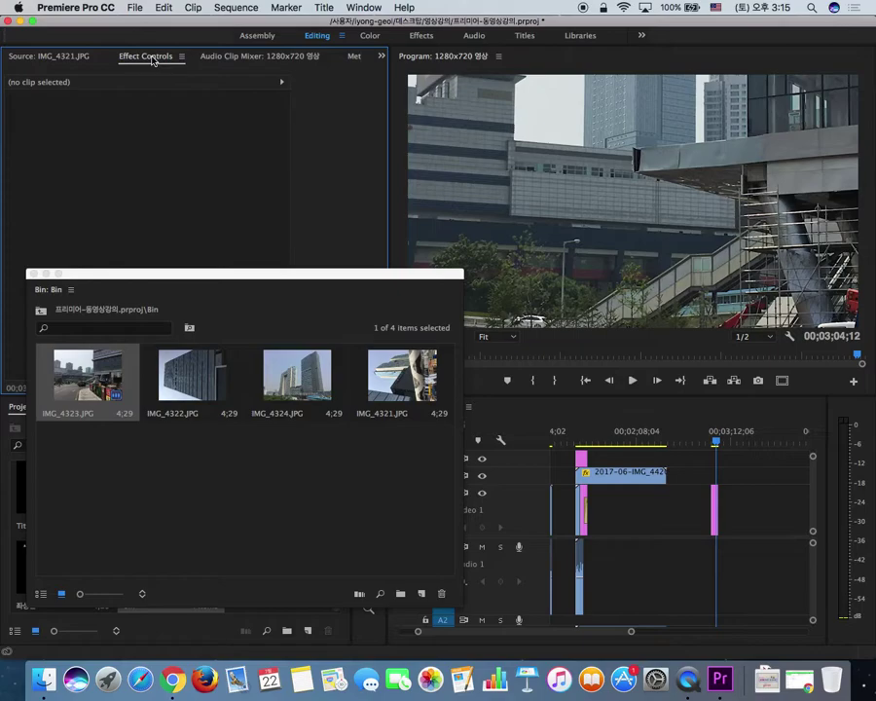
pyautogui.scroll(-2, 152, 59)
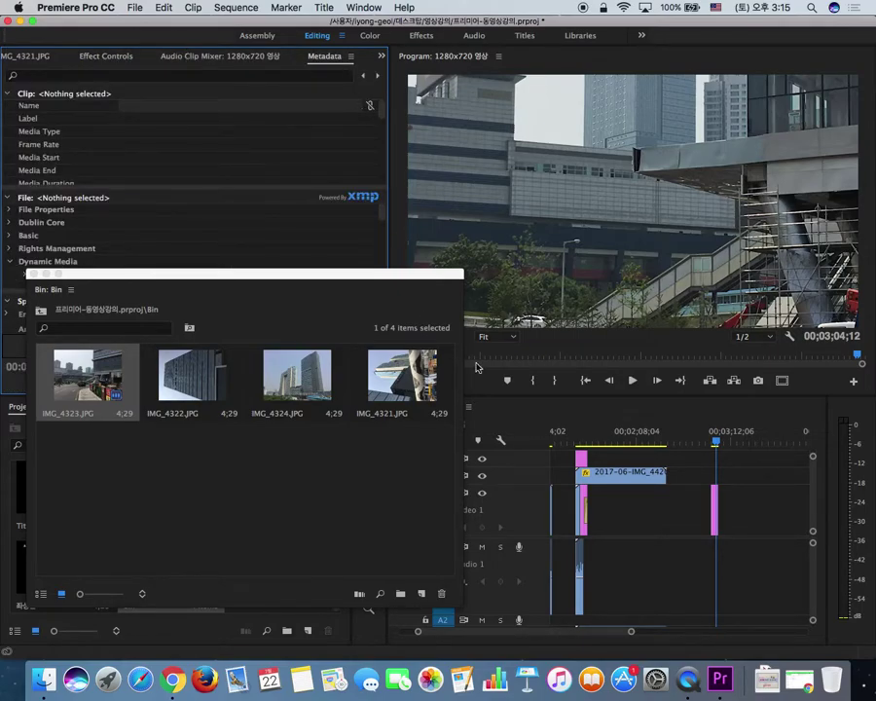
pyautogui.click(714, 516)
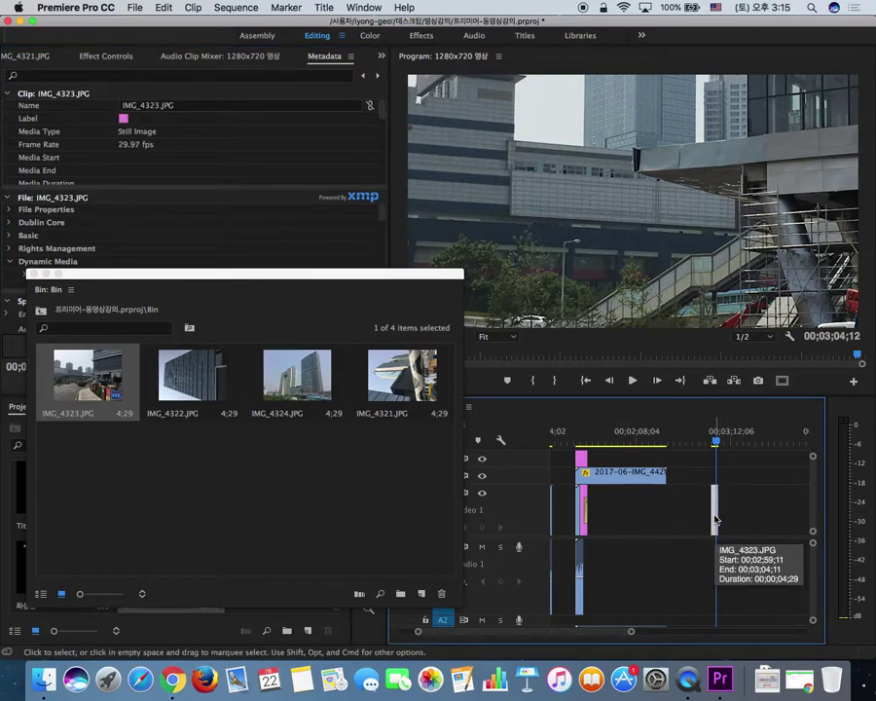
pyautogui.click(107, 56)
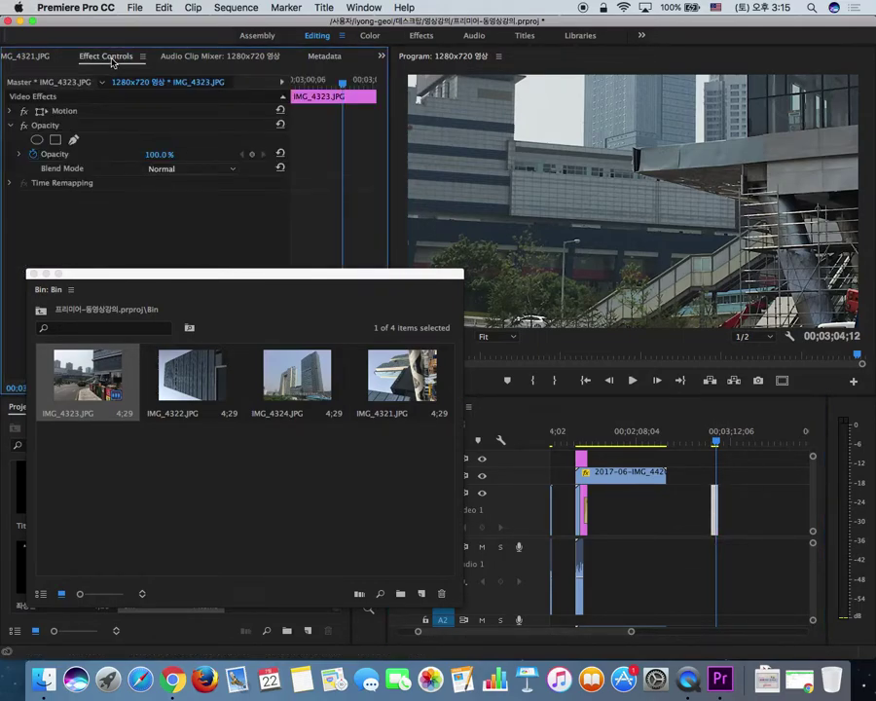
# - Add IMG_4322.JPG, IMG_4324.JPG and IMG_4321.JPG to track V1 right after IMG_4323.JPG, and close the bin window
pyautogui.moveTo(268, 277); pyautogui.dragTo(294, 348)
pyautogui.moveTo(437, 506); pyautogui.dragTo(715, 506)
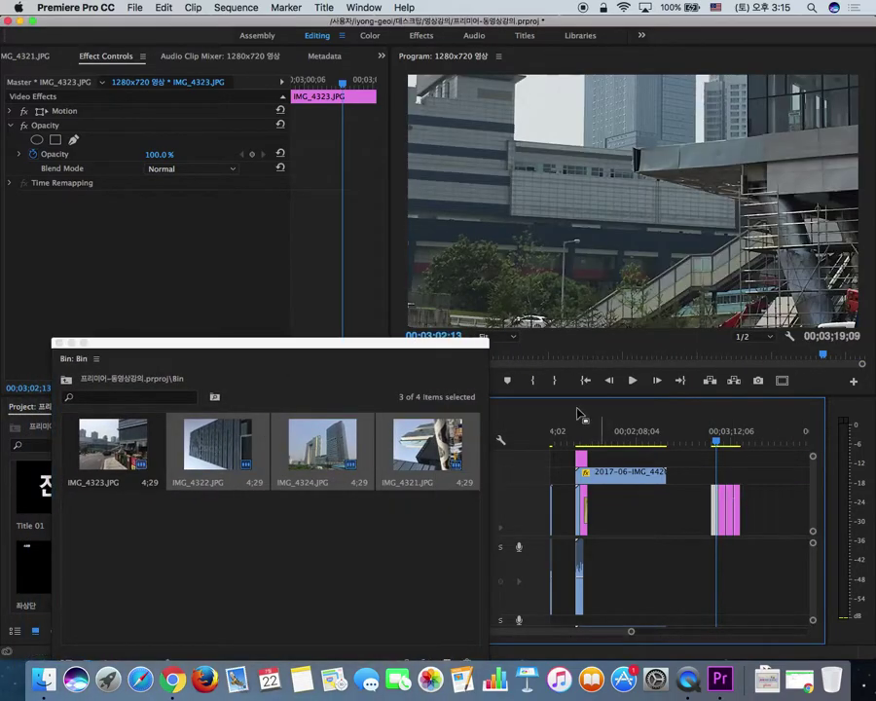
pyautogui.click(58, 342)
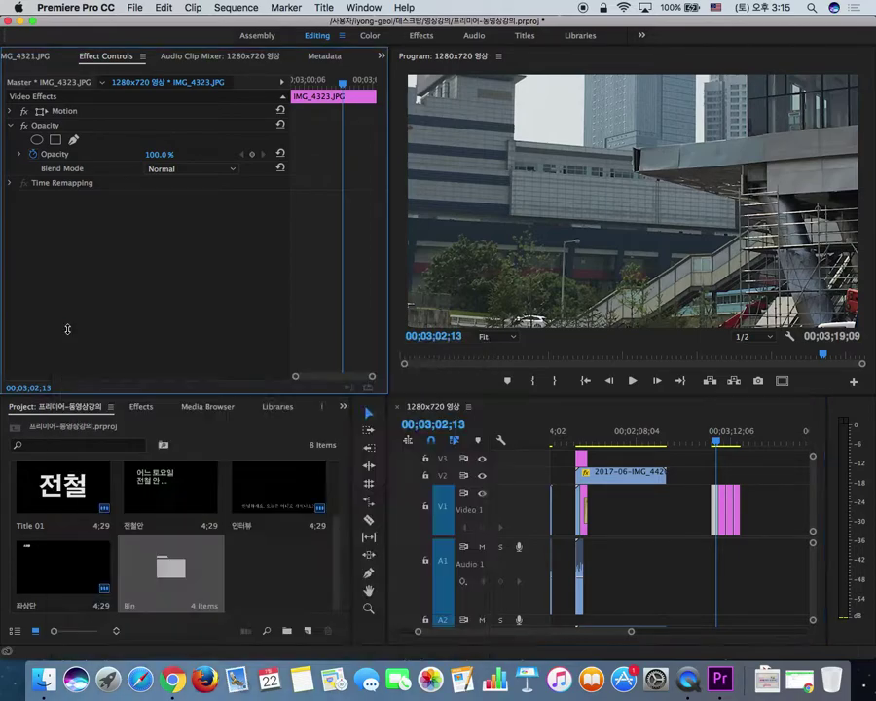
# - Collapse the Opacity properties and expand the Motion properties of the IMG_4323.JPG clip
pyautogui.click(11, 127)
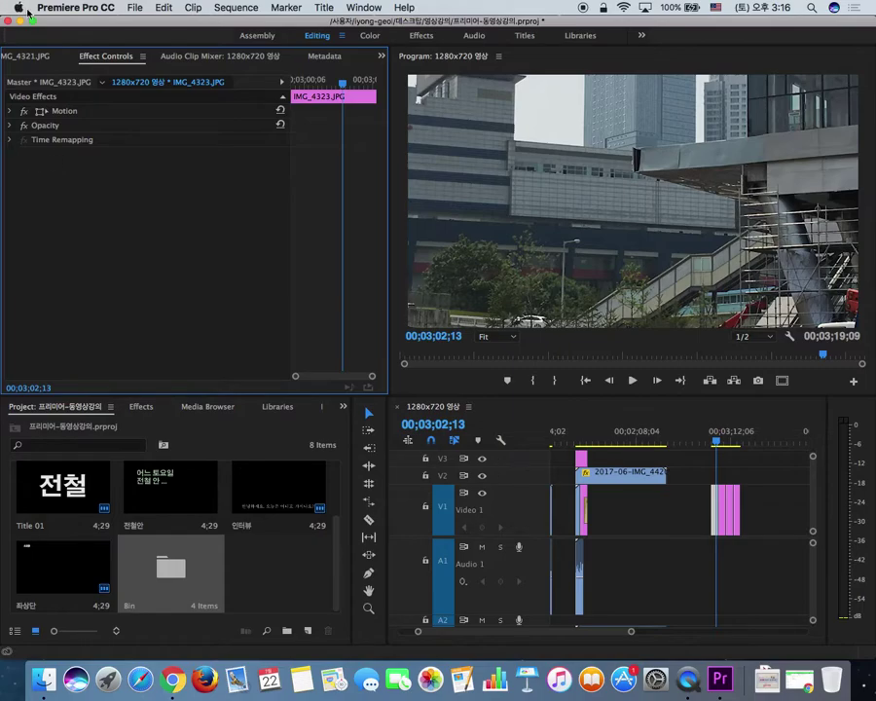
pyautogui.click(43, 113)
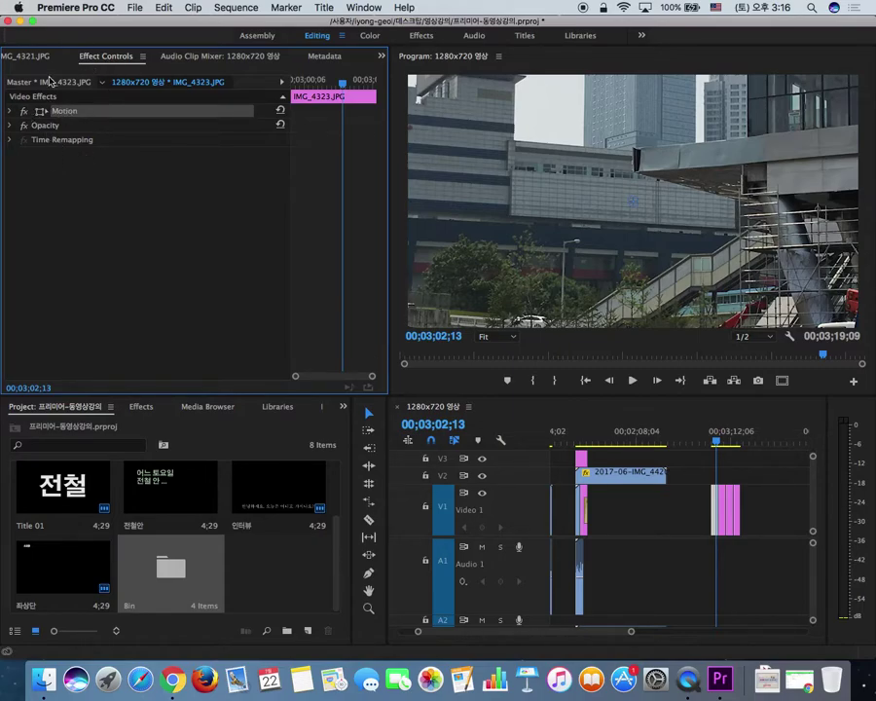
pyautogui.click(11, 111)
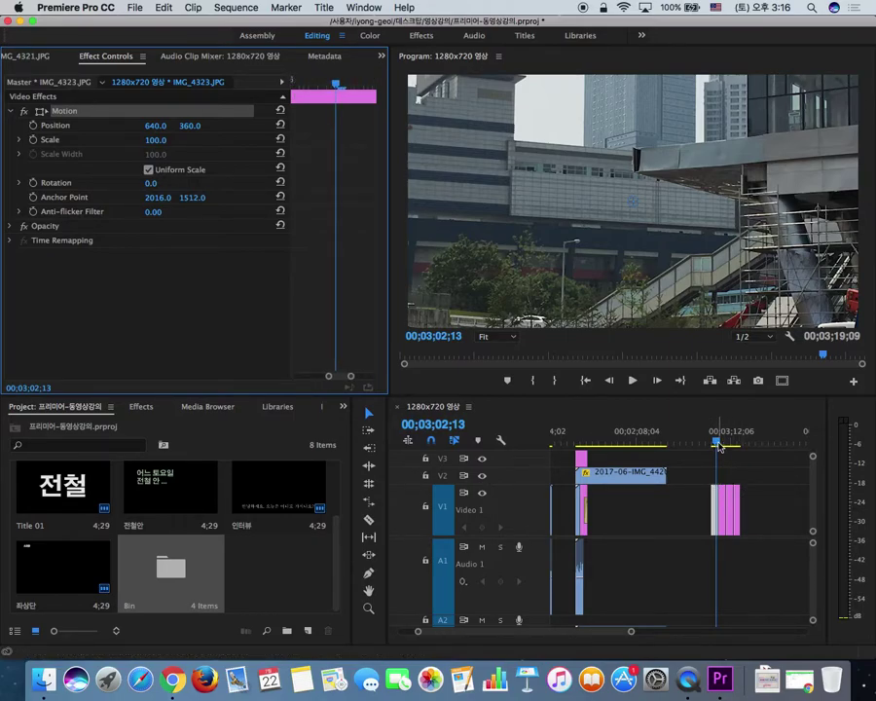
# - Enlarge the timeline around the still images, reselect the IMG_4323.JPG clip and set the playhead to 00;03;00;25
pyautogui.click(728, 445)
pyautogui.press('=')
pyautogui.press('=')
pyautogui.press('=')
pyautogui.press('-')
pyautogui.moveTo(617, 445); pyautogui.dragTo(632, 446)
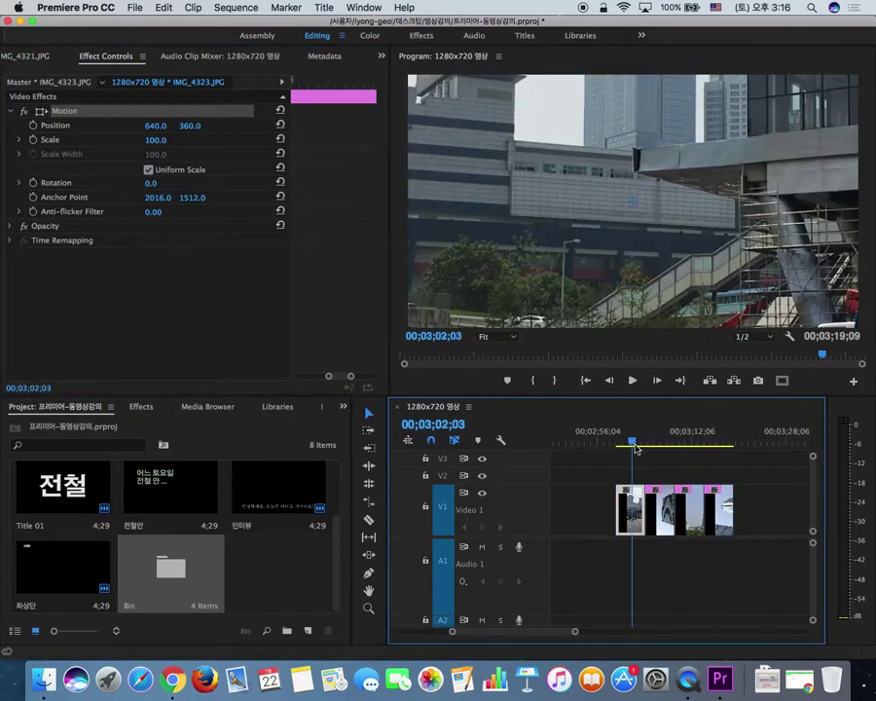
pyautogui.press('=')
pyautogui.press('=')
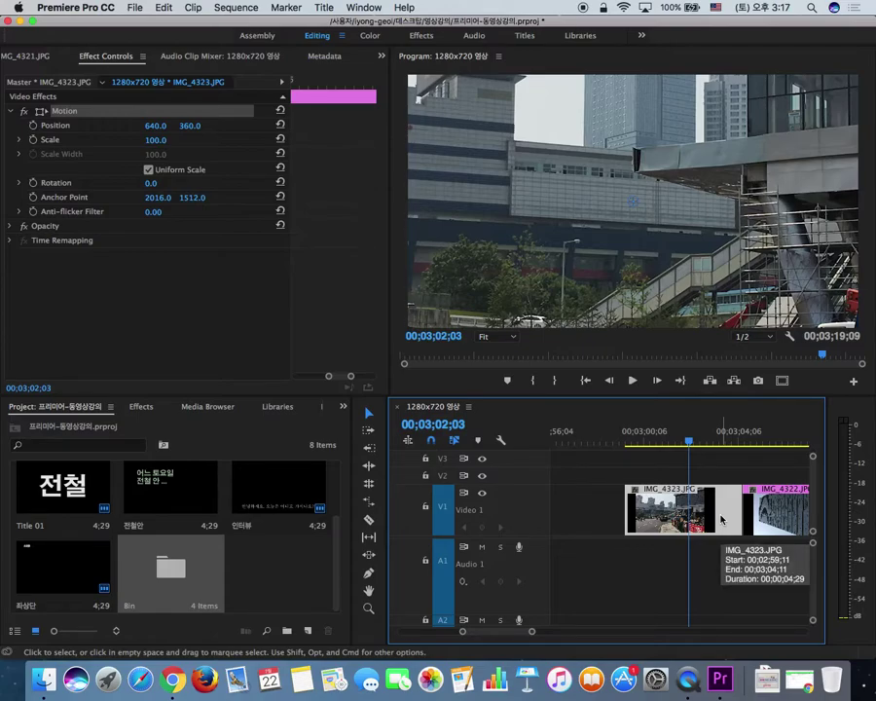
pyautogui.press('super+z')
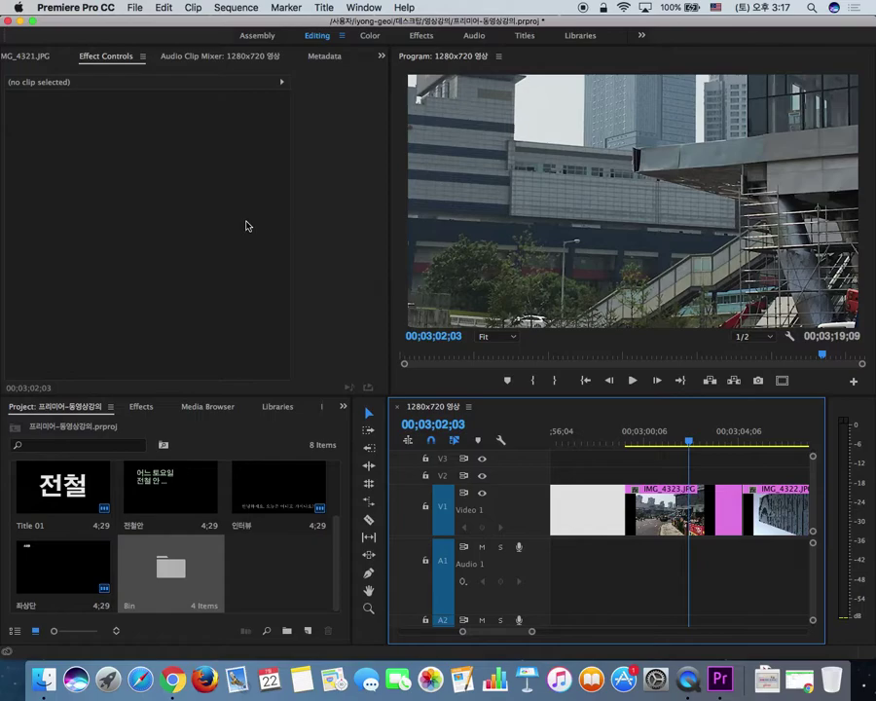
pyautogui.click(663, 516)
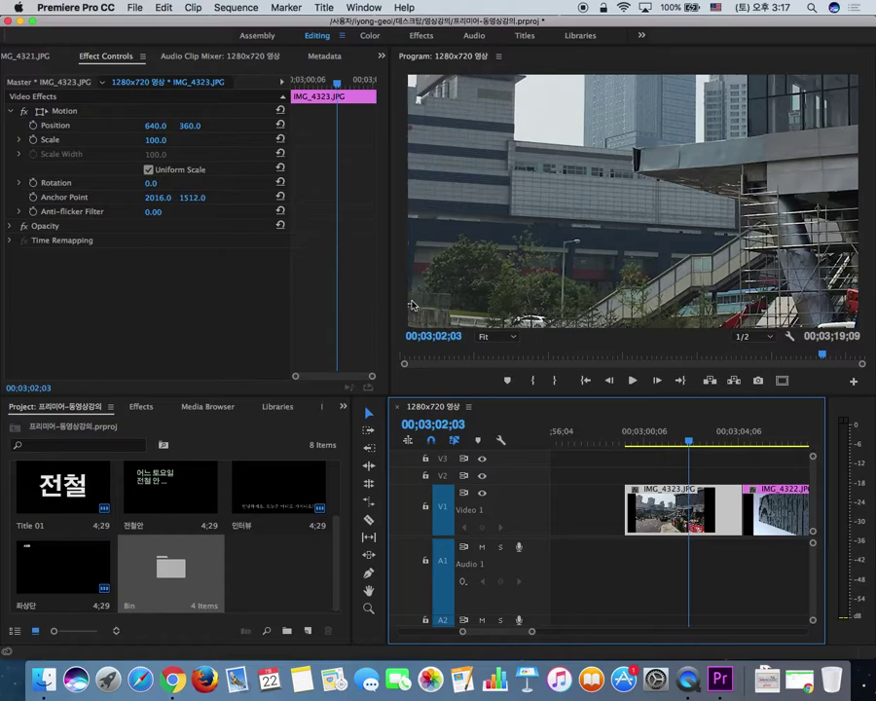
pyautogui.click(659, 436)
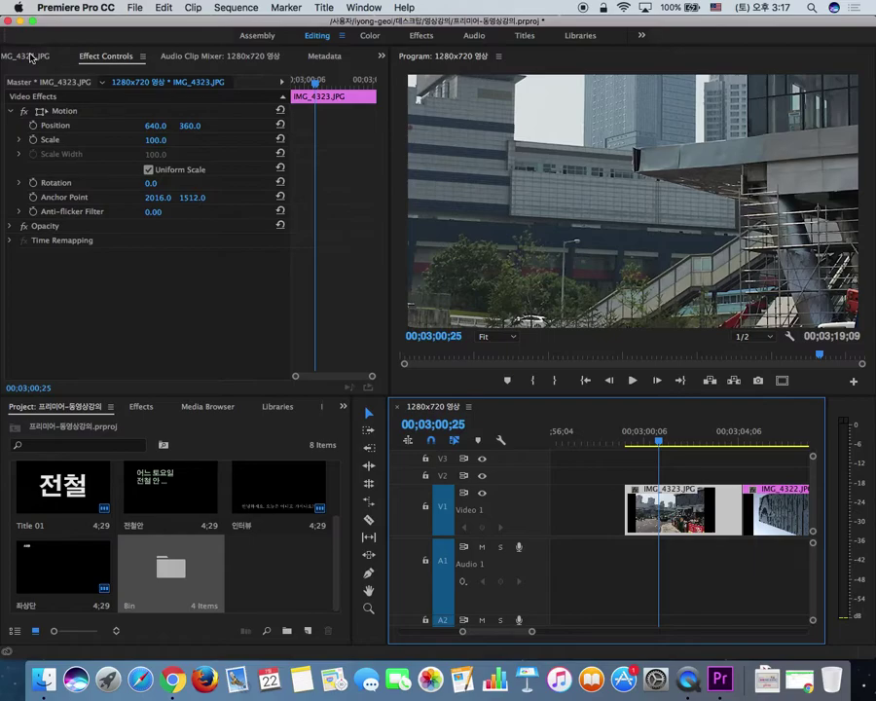
# - Load the timeline's IMG_4323.JPG clip into the source monitor and set its Scale to 33
pyautogui.click(30, 56)
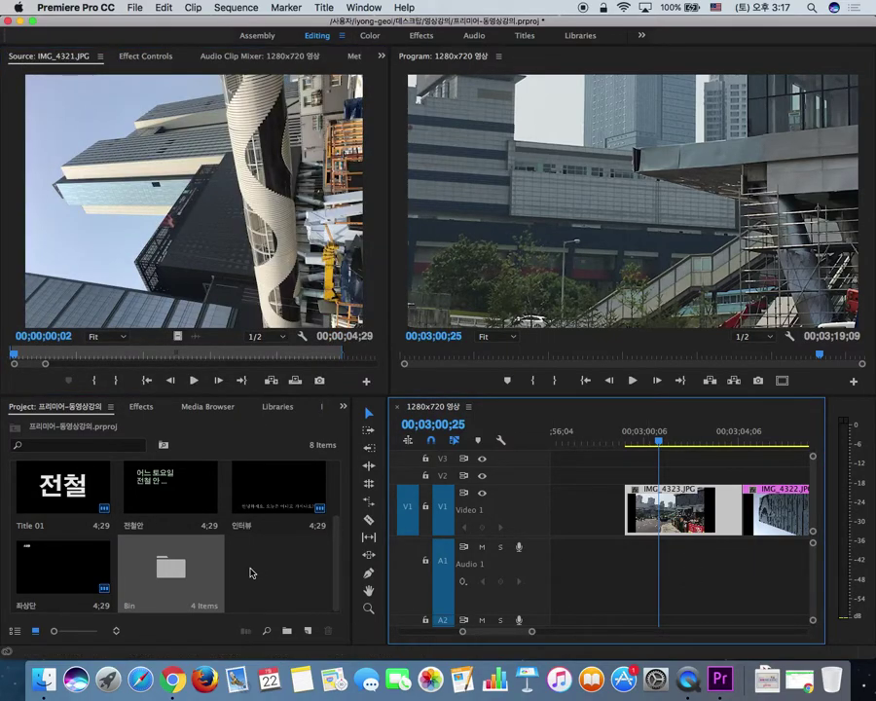
pyautogui.click(766, 489)
pyautogui.doubleClick(706, 513)
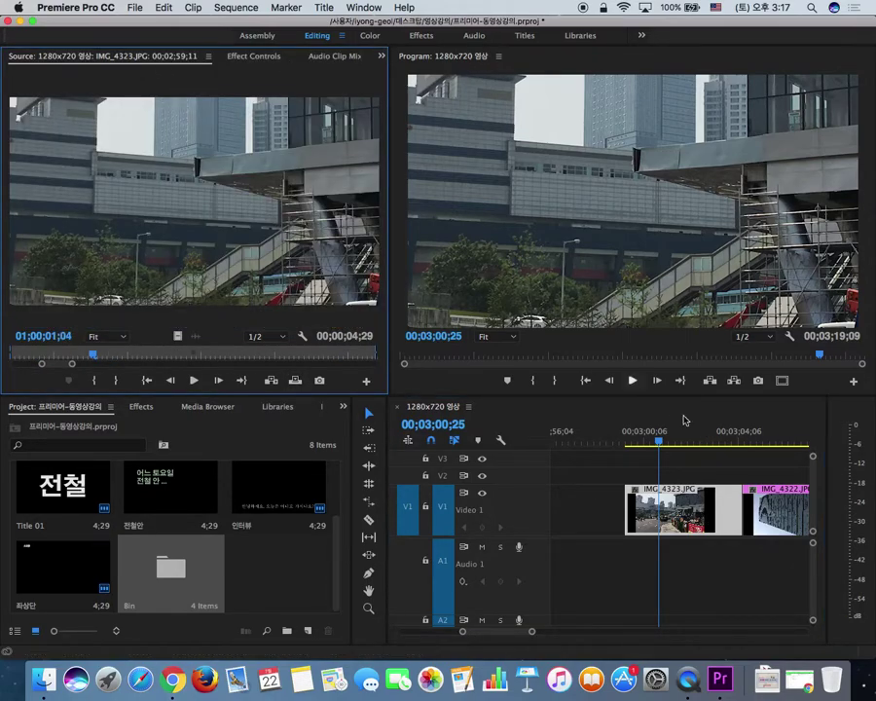
pyautogui.click(273, 55)
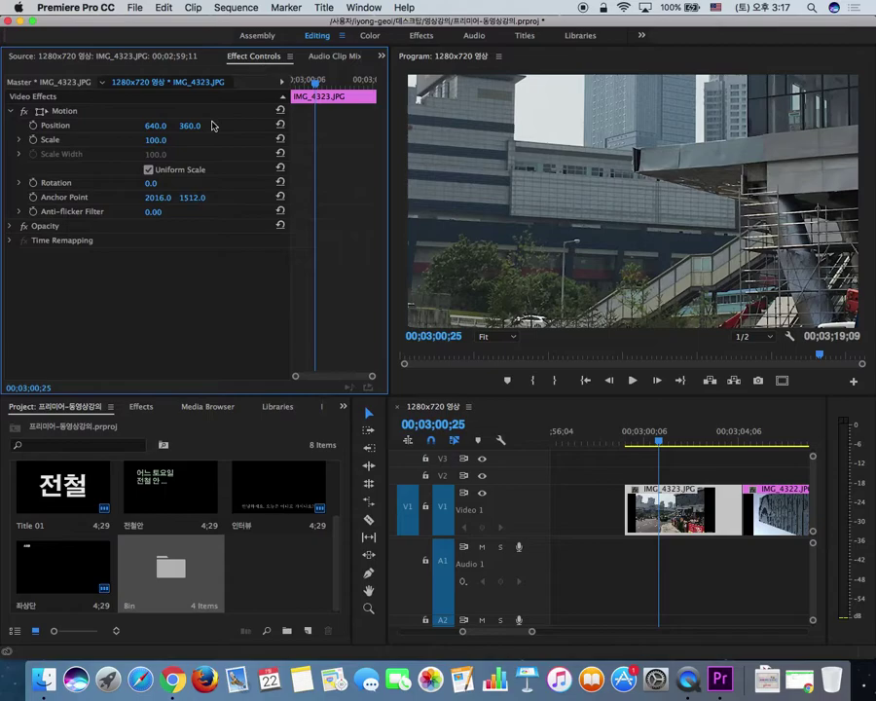
pyautogui.moveTo(154, 139); pyautogui.dragTo(92, 140)
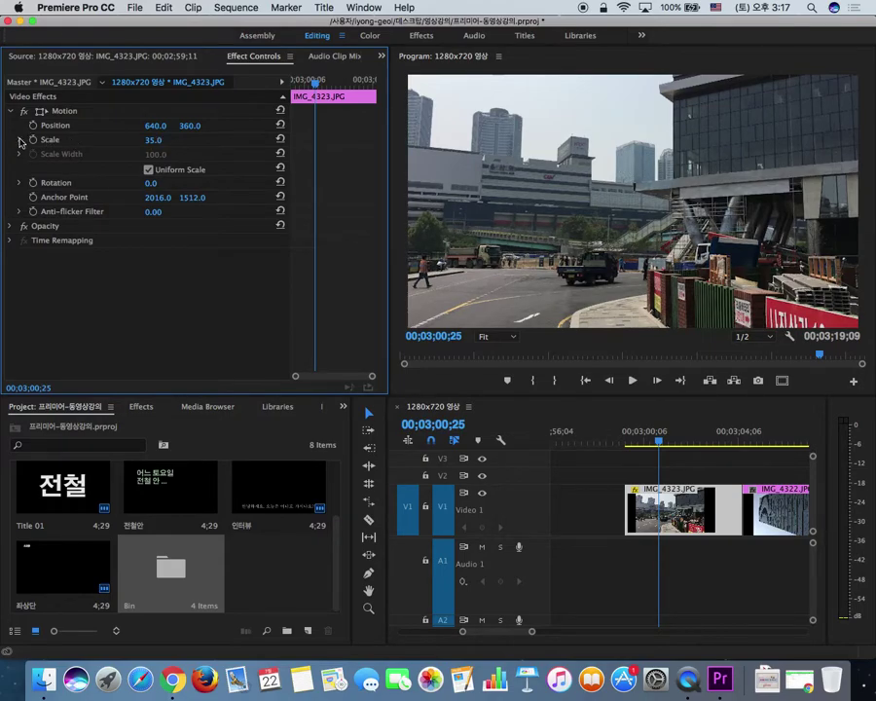
pyautogui.moveTo(154, 139)
pyautogui.mouseDown()
pyautogui.moveTo(129, 139)
pyautogui.moveTo(176, 139)
pyautogui.moveTo(139, 139)
pyautogui.moveTo(161, 140)
pyautogui.mouseUp()
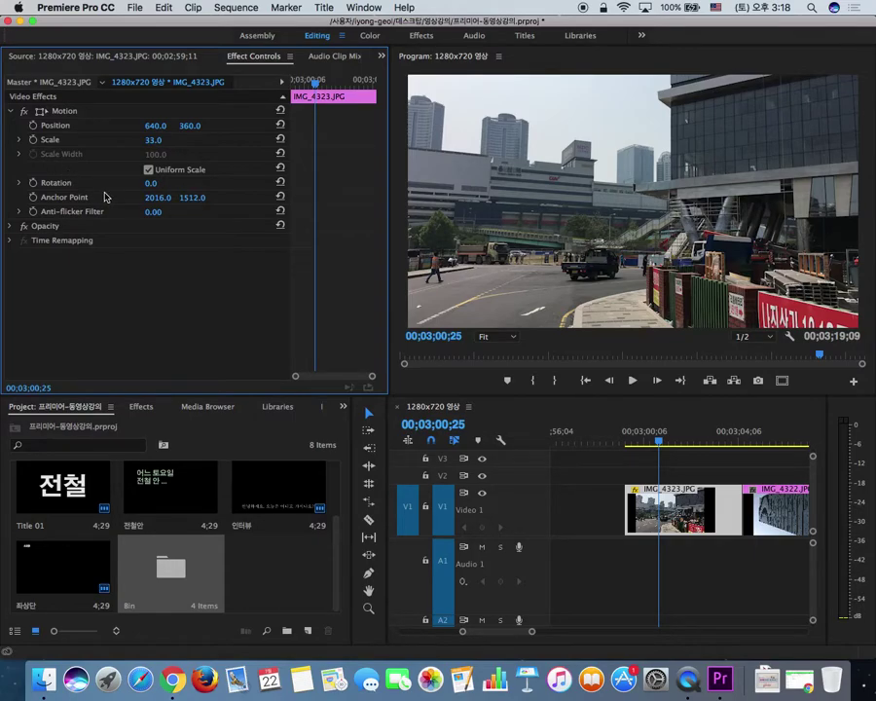
# - View the clip's source image and effect controls in a maximized panel, and restore the normal layout
pyautogui.press('`')
pyautogui.click(105, 56)
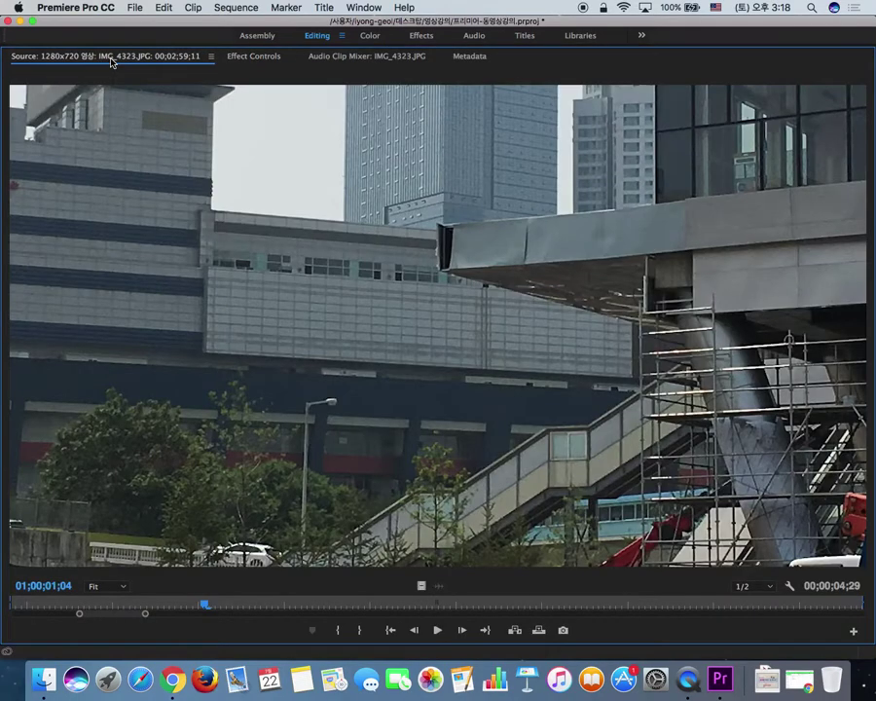
pyautogui.click(251, 55)
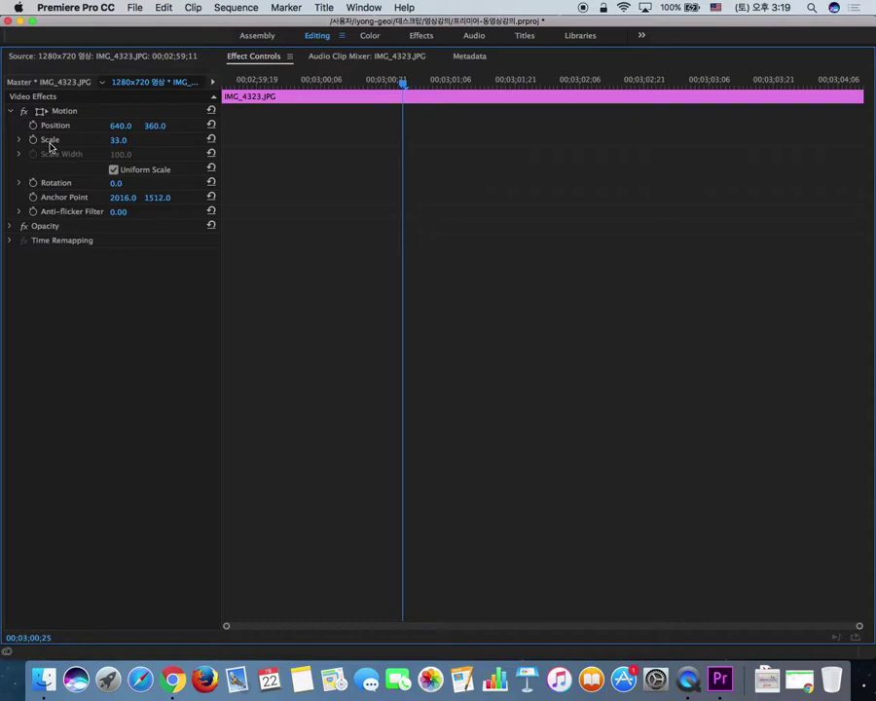
pyautogui.press('`')
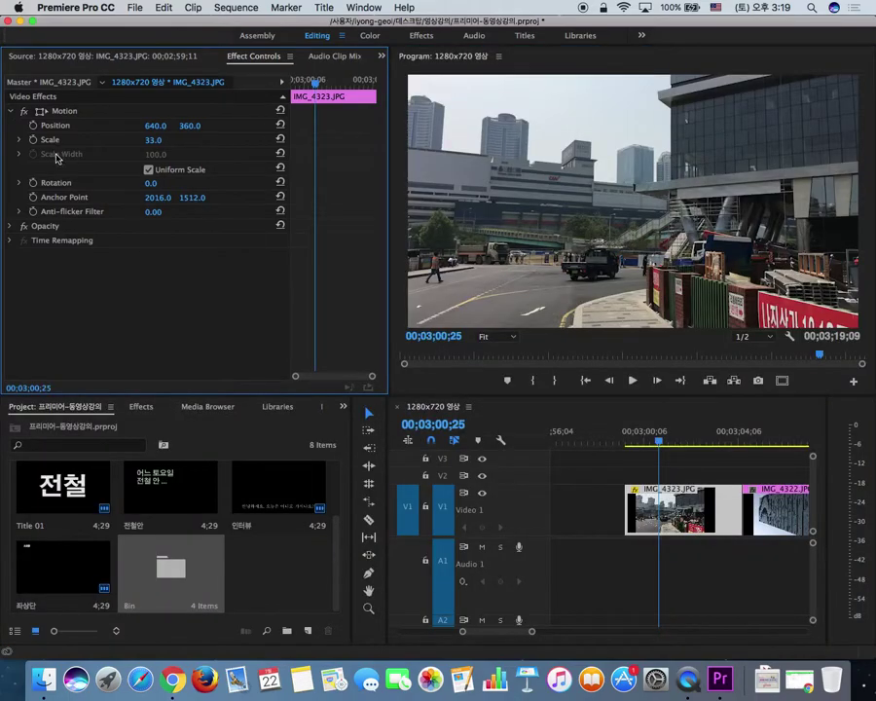
# - Animate the clip's Scale with keyframes of 33 at 00;03;00;21 and 44 at 00;03;02;06
pyautogui.moveTo(312, 85); pyautogui.dragTo(310, 85)
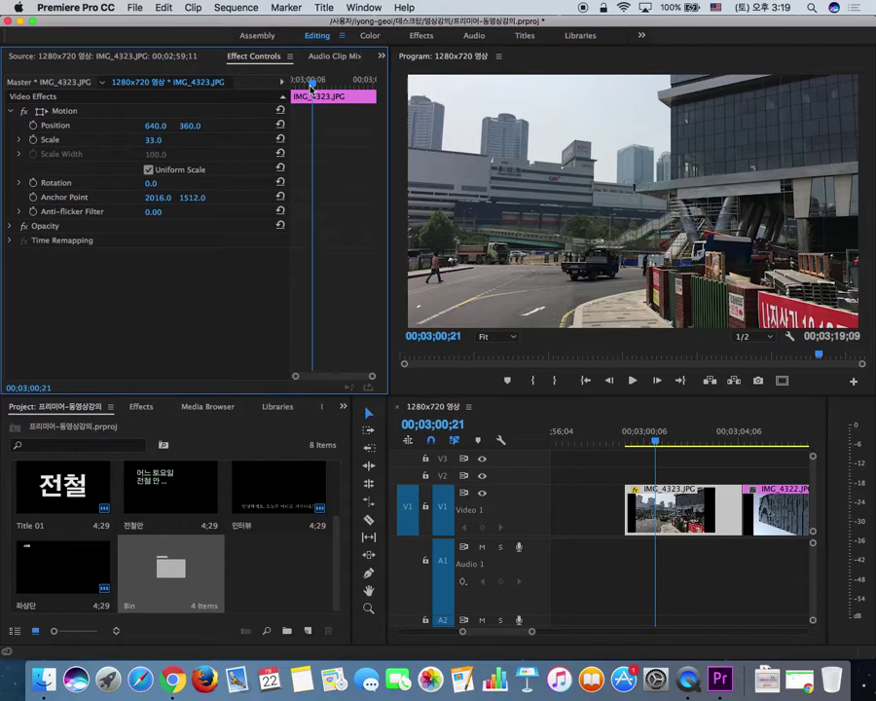
pyautogui.click(35, 142)
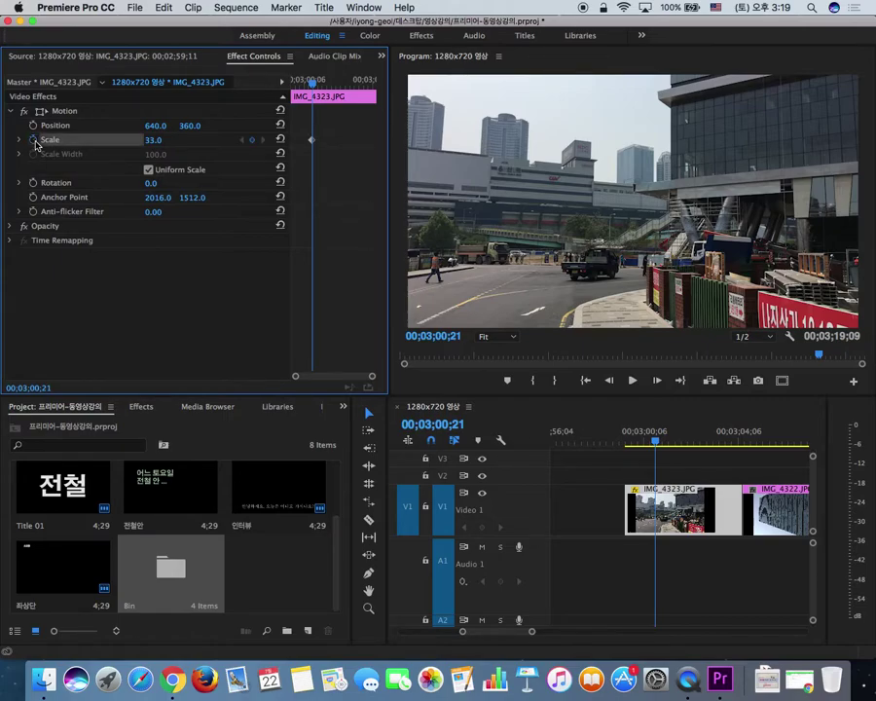
pyautogui.click(338, 83)
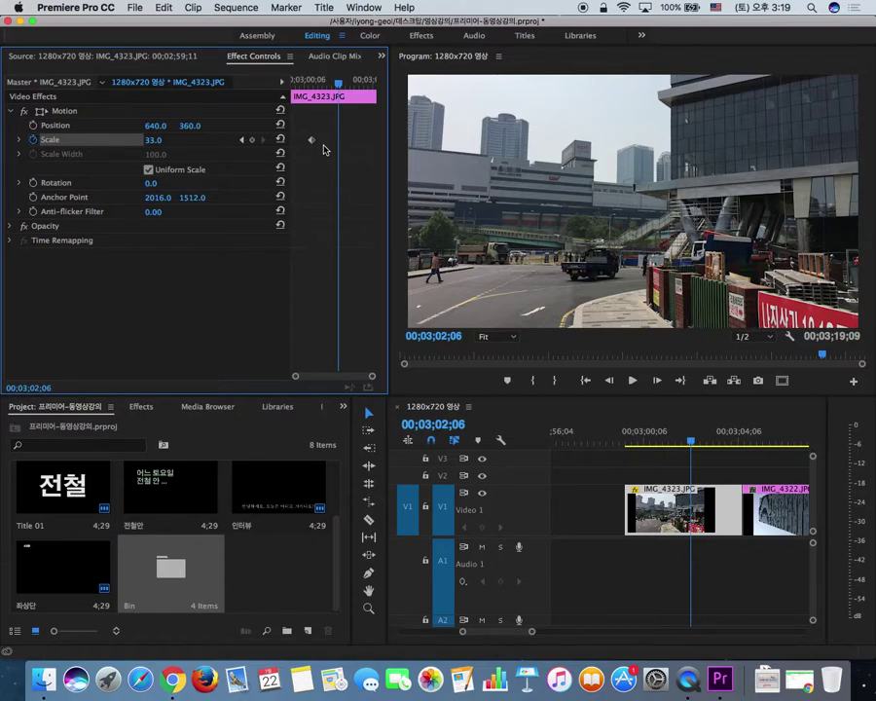
pyautogui.click(154, 140)
pyautogui.write('44')
pyautogui.press('Return')
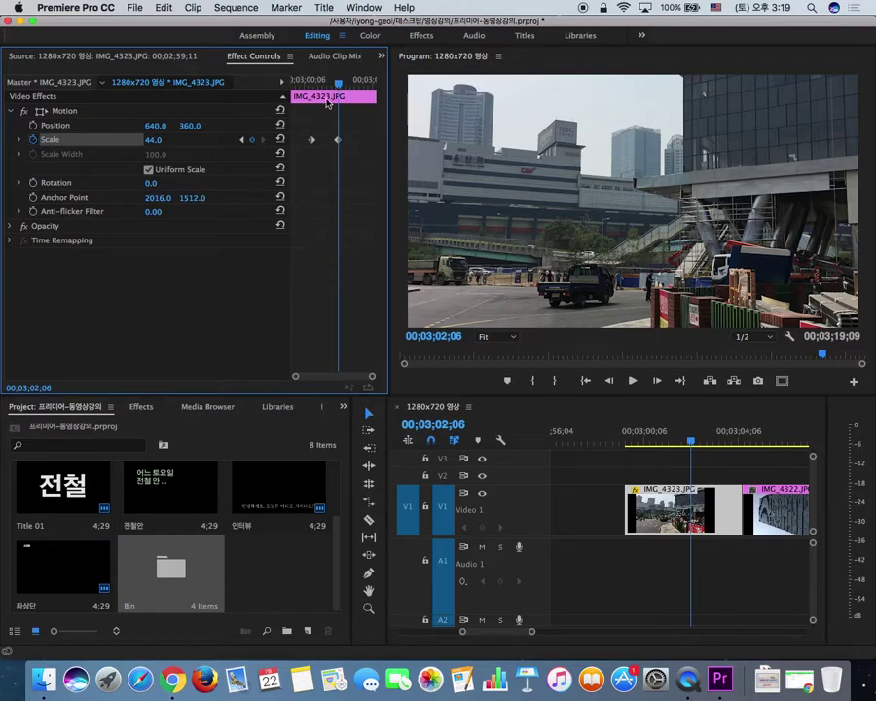
# - Add a Scale keyframe of 25 at 00;03;03;11 and move the middle Scale keyframe to about 00;03;01;22
pyautogui.moveTo(337, 88); pyautogui.dragTo(358, 95)
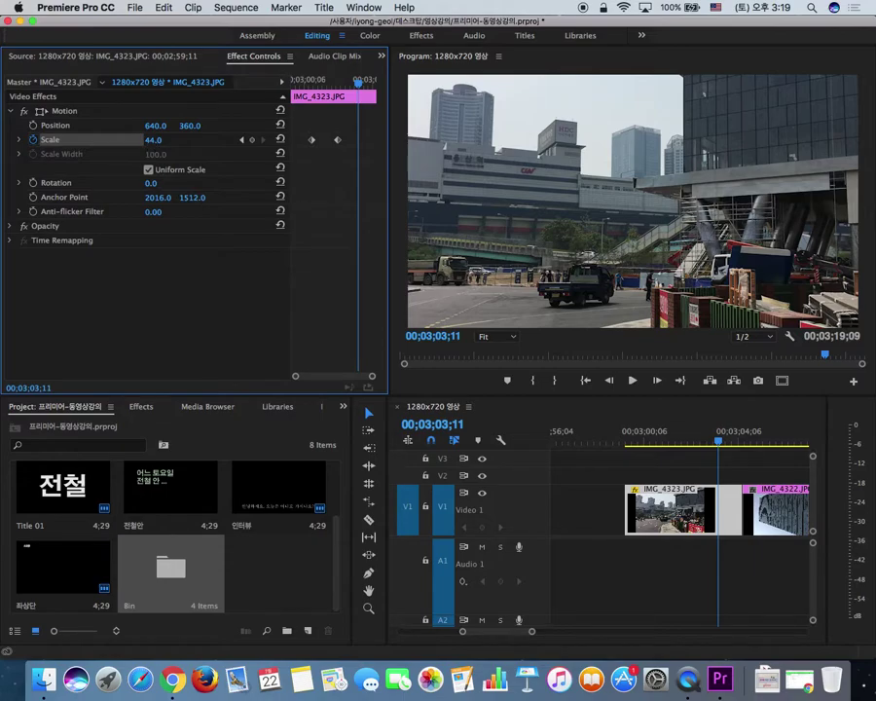
pyautogui.moveTo(152, 141)
pyautogui.mouseDown()
pyautogui.moveTo(128, 140)
pyautogui.moveTo(165, 140)
pyautogui.mouseUp()
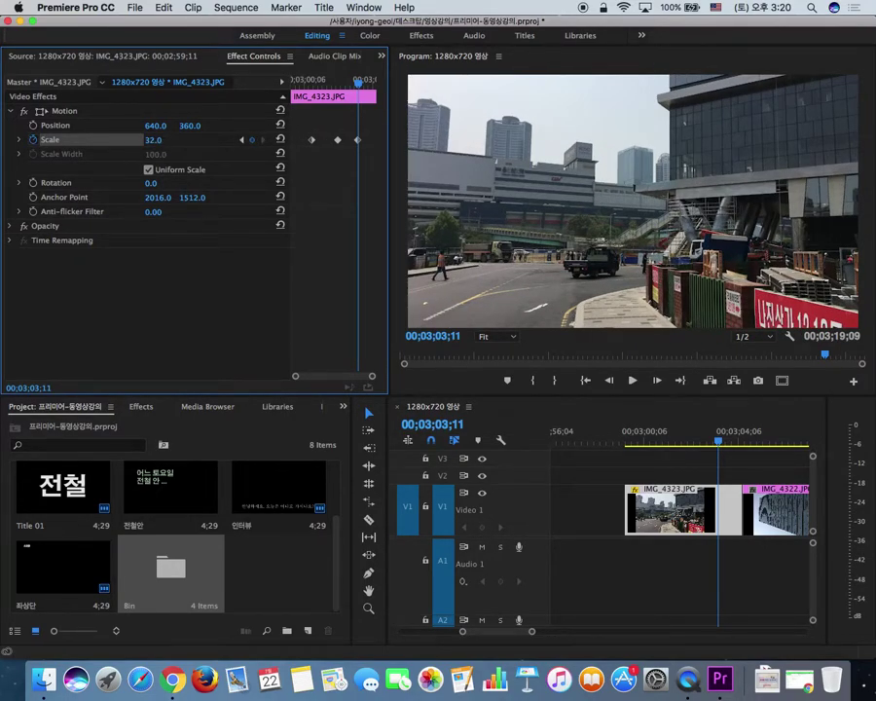
pyautogui.moveTo(164, 140); pyautogui.dragTo(156, 140)
pyautogui.moveTo(337, 140); pyautogui.dragTo(331, 143)
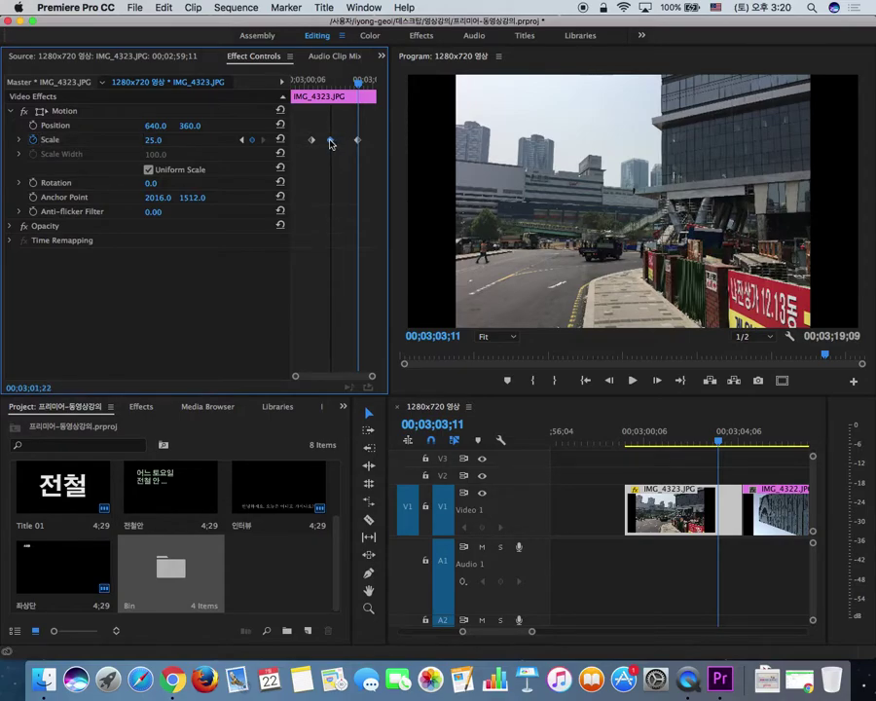
# - Play back the IMG_4323.JPG clip from near its start to review the Scale animation
pyautogui.click(304, 84)
pyautogui.press('space')
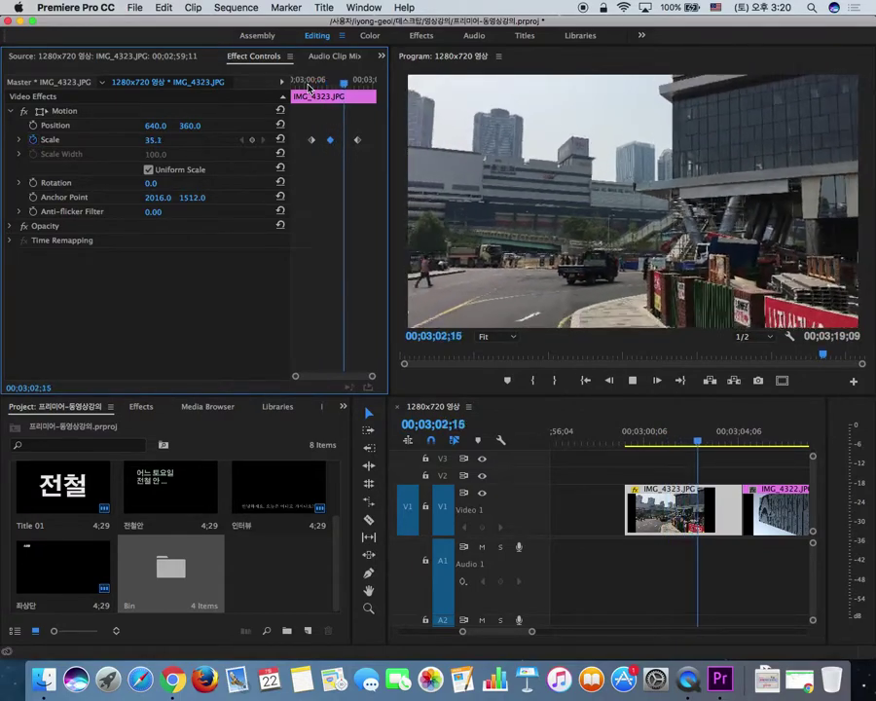
pyautogui.press('space')
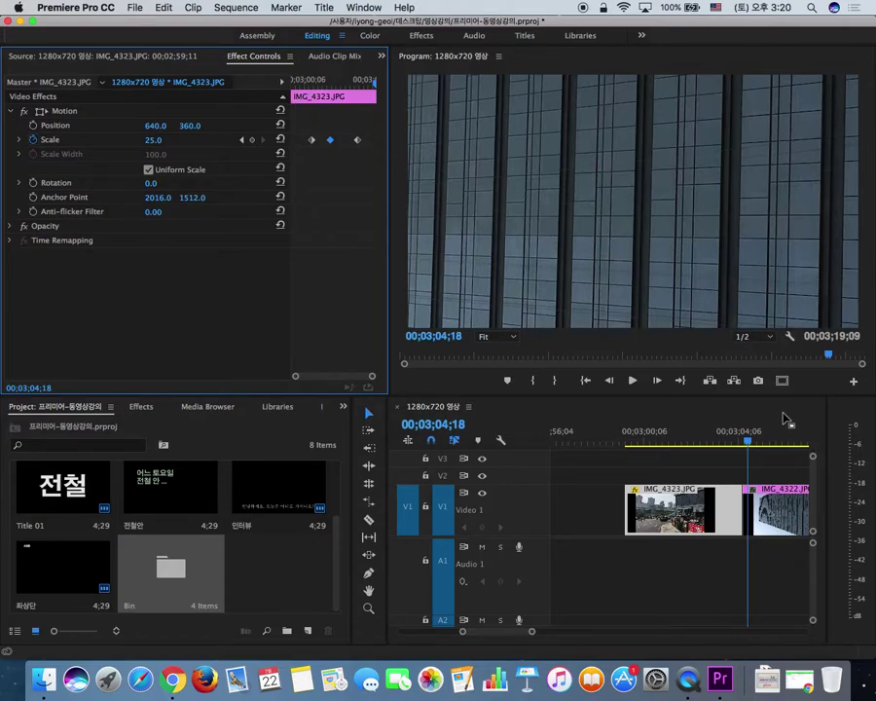
# - Move the photo clips following IMG_4323.JPG about five seconds later on V1, and return the playhead to IMG_4323.JPG
pyautogui.click(755, 438)
pyautogui.press('-')
pyautogui.press('-')
pyautogui.moveTo(797, 462); pyautogui.dragTo(738, 497)
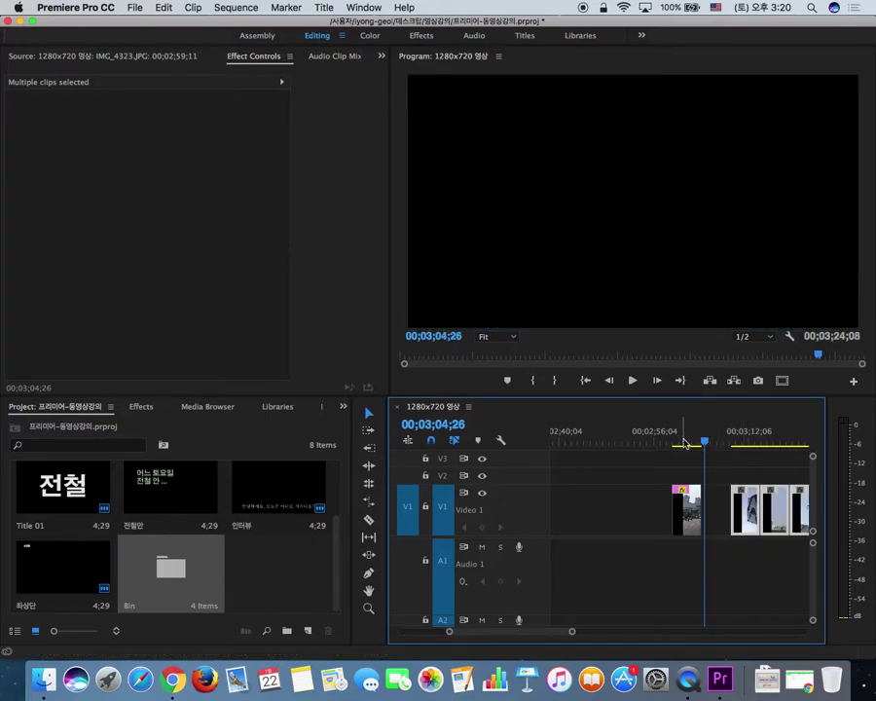
pyautogui.click(684, 441)
pyautogui.press('=')
pyautogui.click(694, 443)
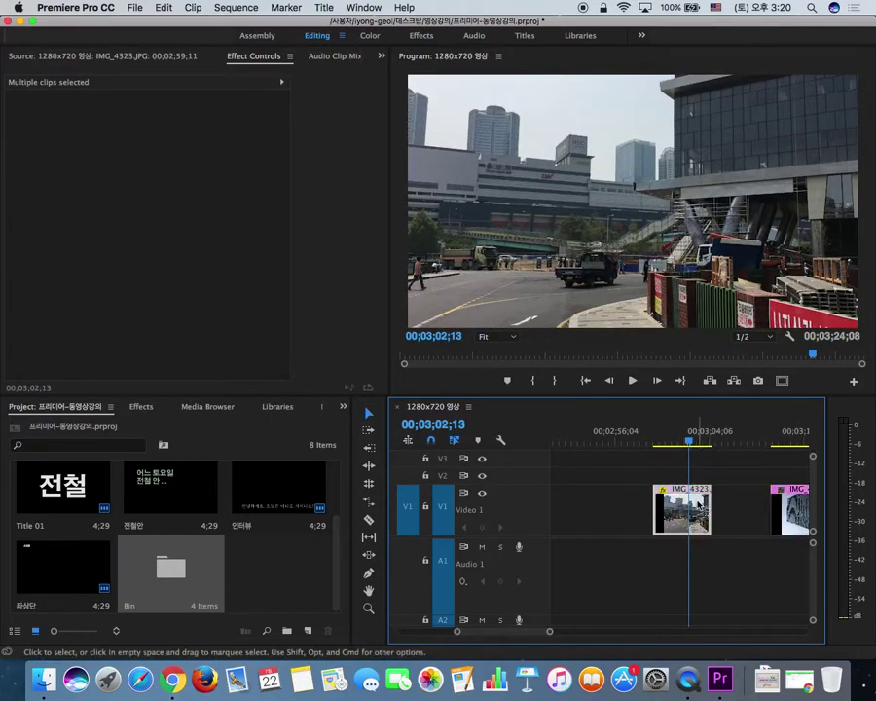
# - Delete all three Scale keyframes of the IMG_4323.JPG clip
pyautogui.click(363, 140)
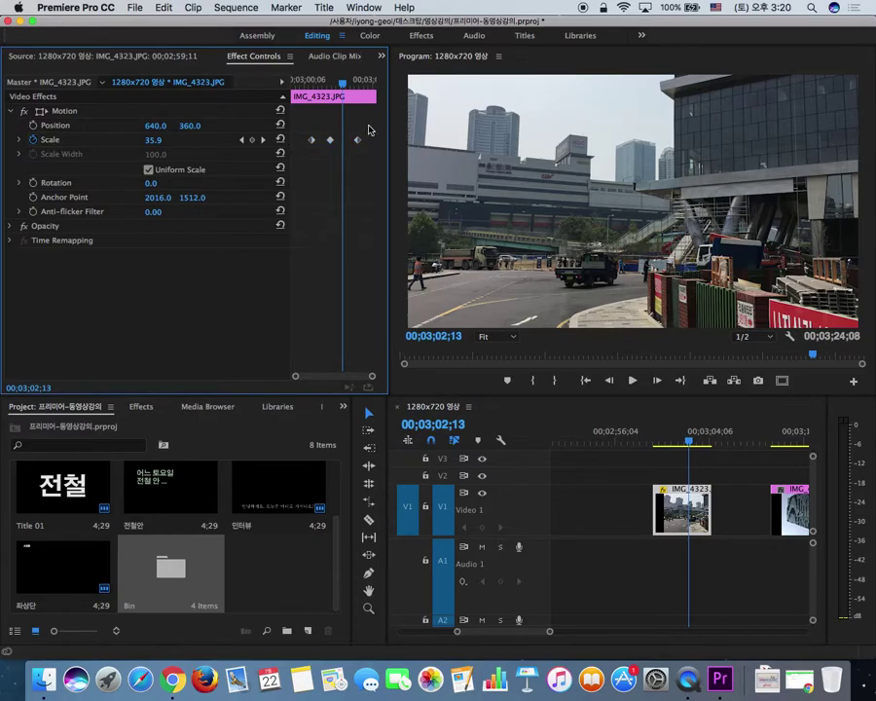
pyautogui.moveTo(365, 129); pyautogui.dragTo(304, 157)
pyautogui.press('Delete')
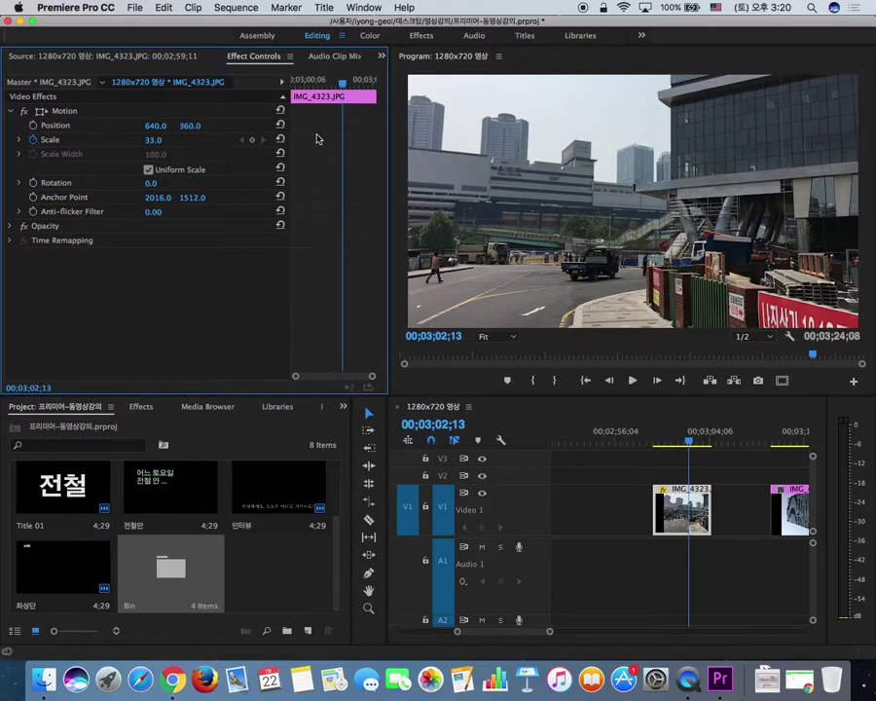
pyautogui.click(315, 84)
pyautogui.moveTo(314, 84); pyautogui.dragTo(369, 82)
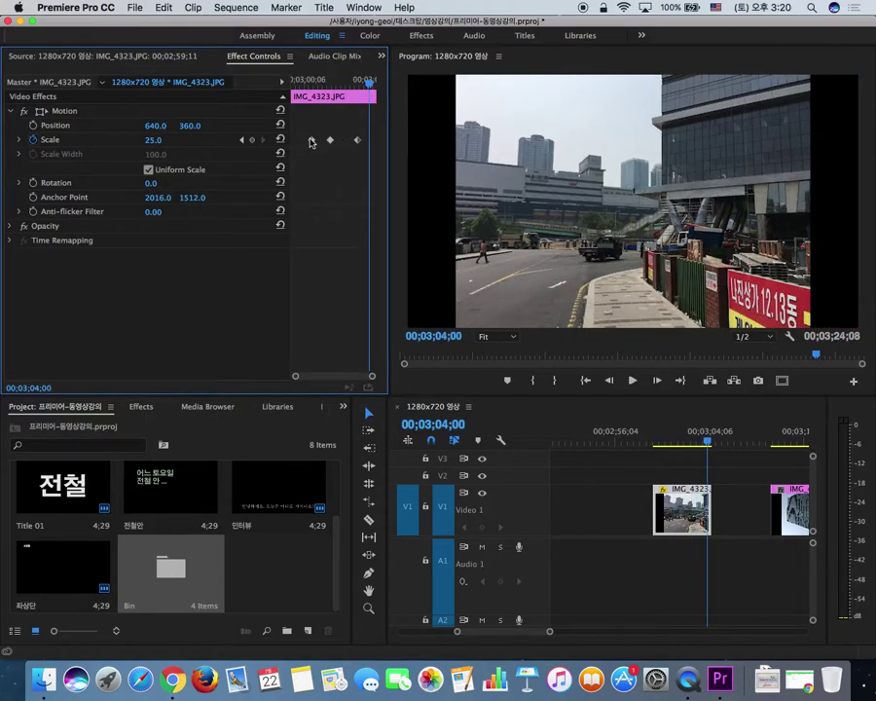
pyautogui.moveTo(304, 126); pyautogui.dragTo(387, 168)
pyautogui.press('Delete')
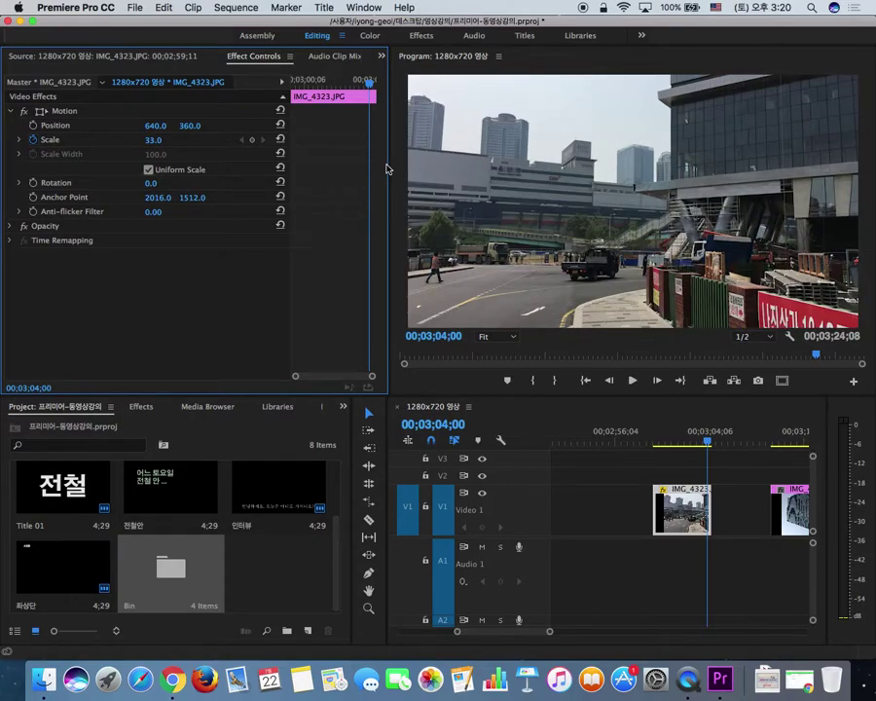
# - Animate the clip's Scale with keyframes of 45 at 00;03;00;15 and 35 at 00;03;03;04
pyautogui.moveTo(339, 78); pyautogui.dragTo(310, 90)
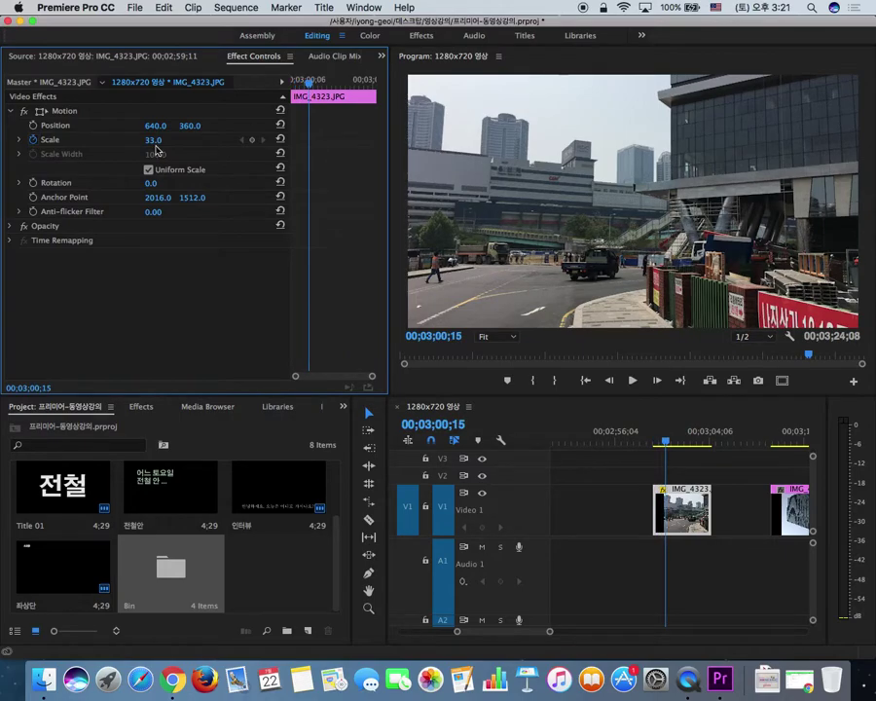
pyautogui.click(149, 141)
pyautogui.press('Return')
pyautogui.moveTo(146, 141); pyautogui.dragTo(158, 141)
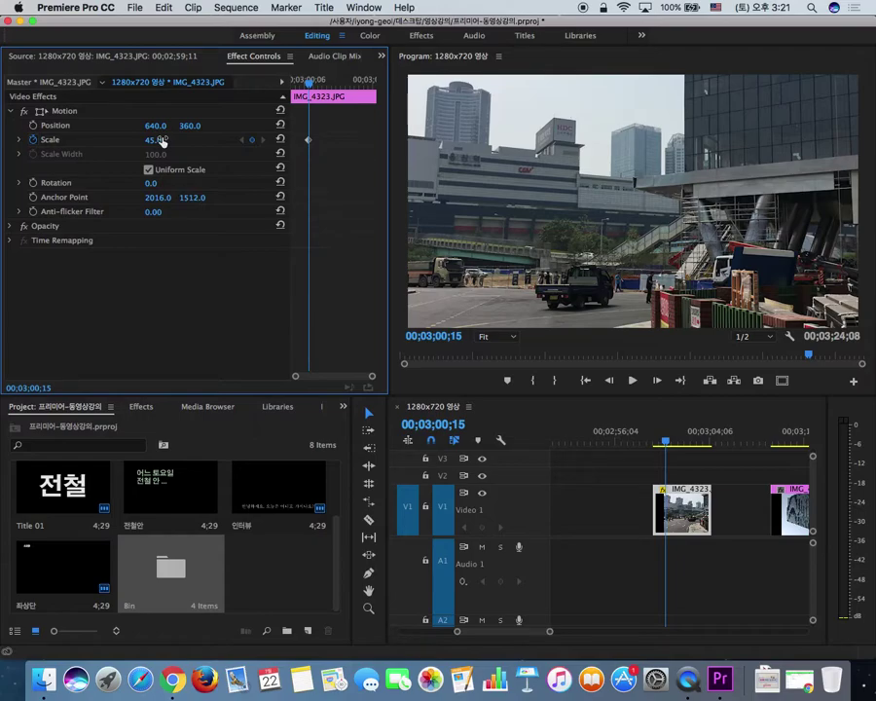
pyautogui.click(355, 83)
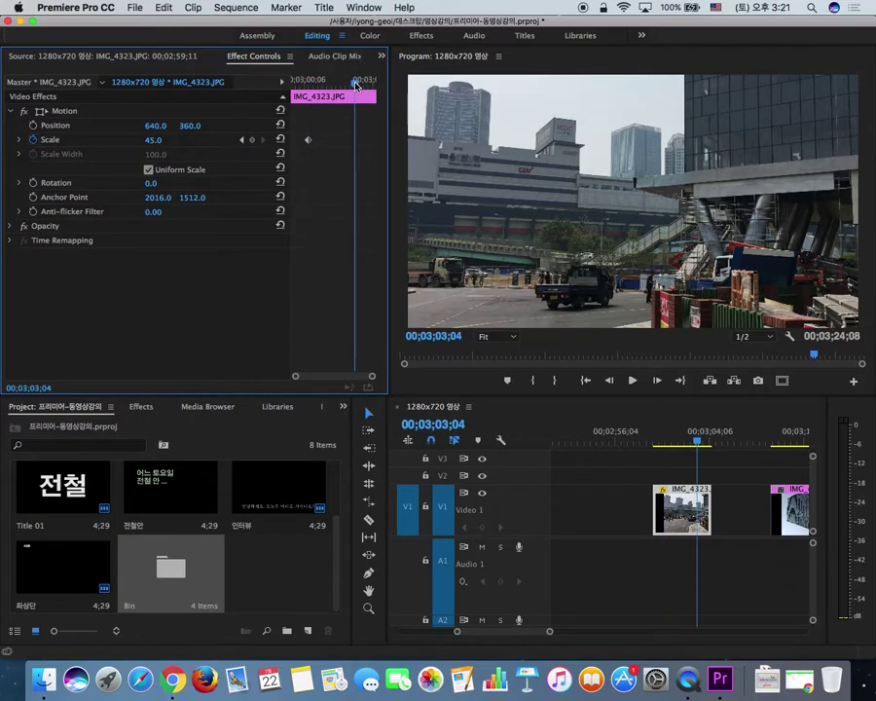
pyautogui.click(154, 140)
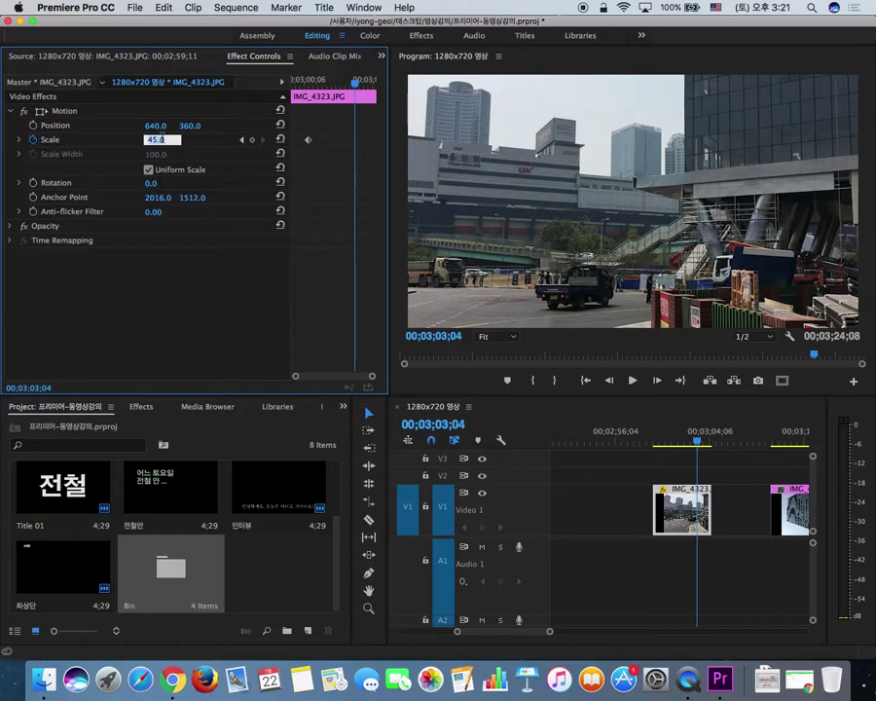
pyautogui.write('35')
pyautogui.press('Return')
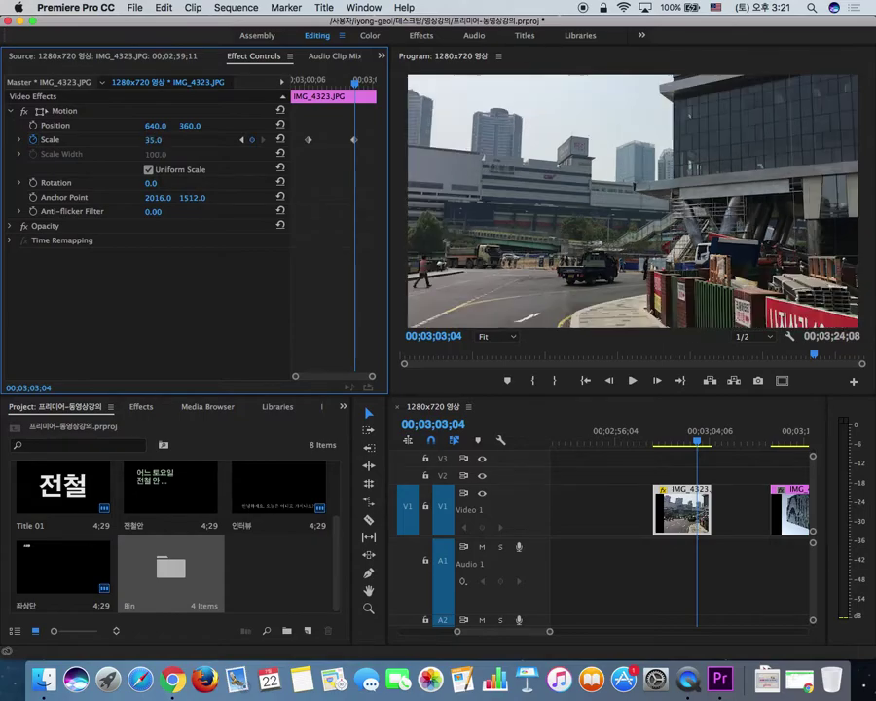
# - Move the two Scale keyframes to the clip's start and end, and play back the slow zoom-out
pyautogui.moveTo(305, 142); pyautogui.dragTo(292, 140)
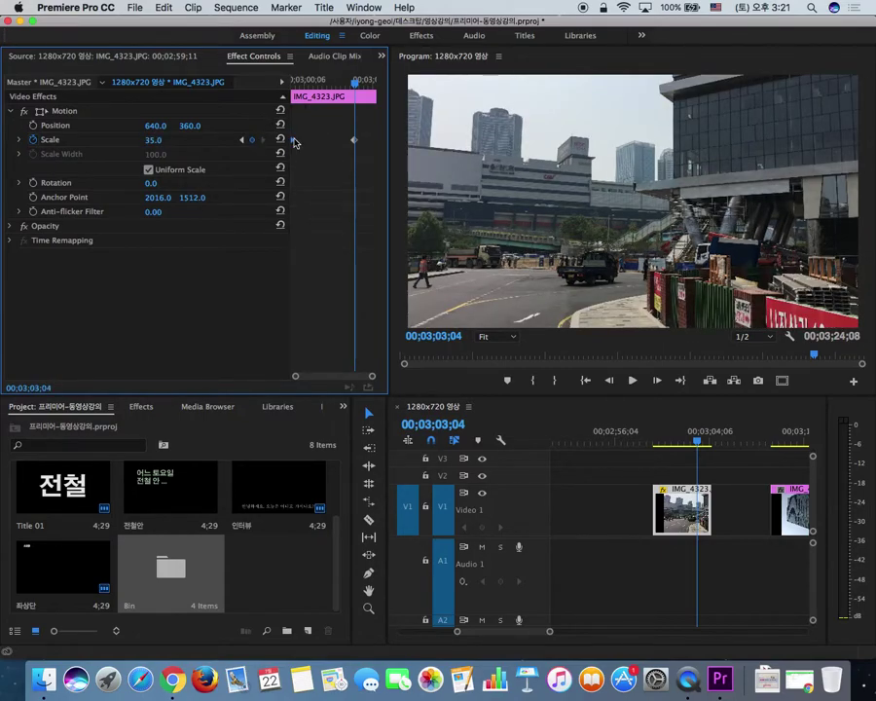
pyautogui.moveTo(355, 142); pyautogui.dragTo(378, 143)
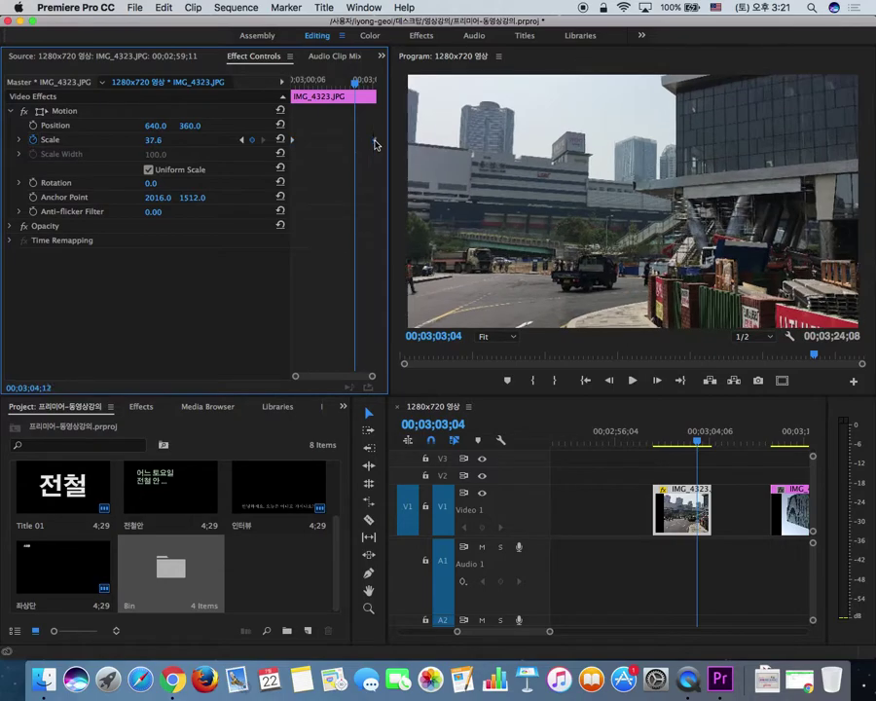
pyautogui.moveTo(332, 83); pyautogui.dragTo(266, 87)
pyautogui.press('space')
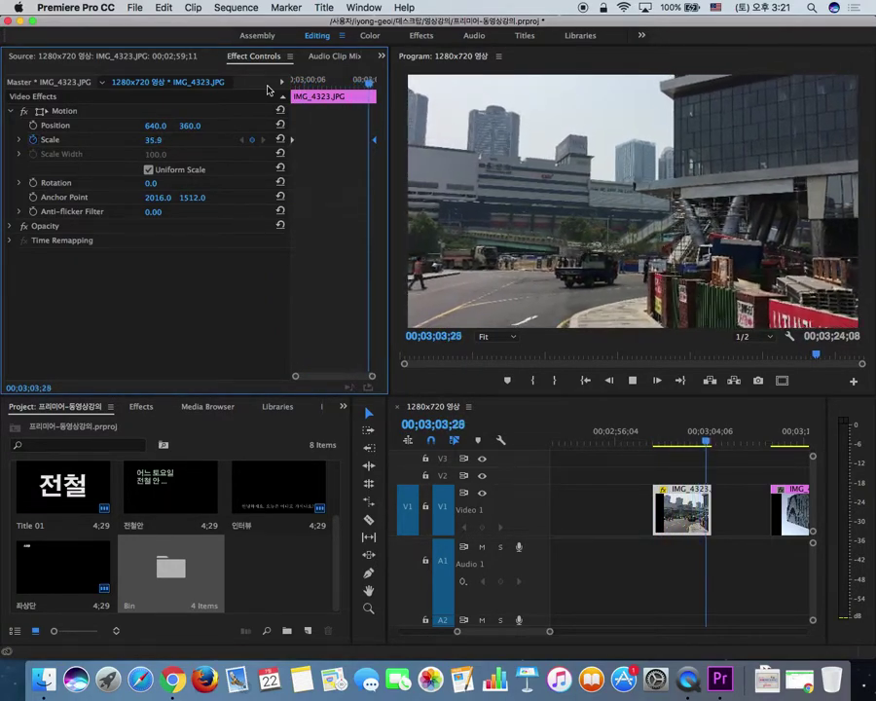
pyautogui.press('space')
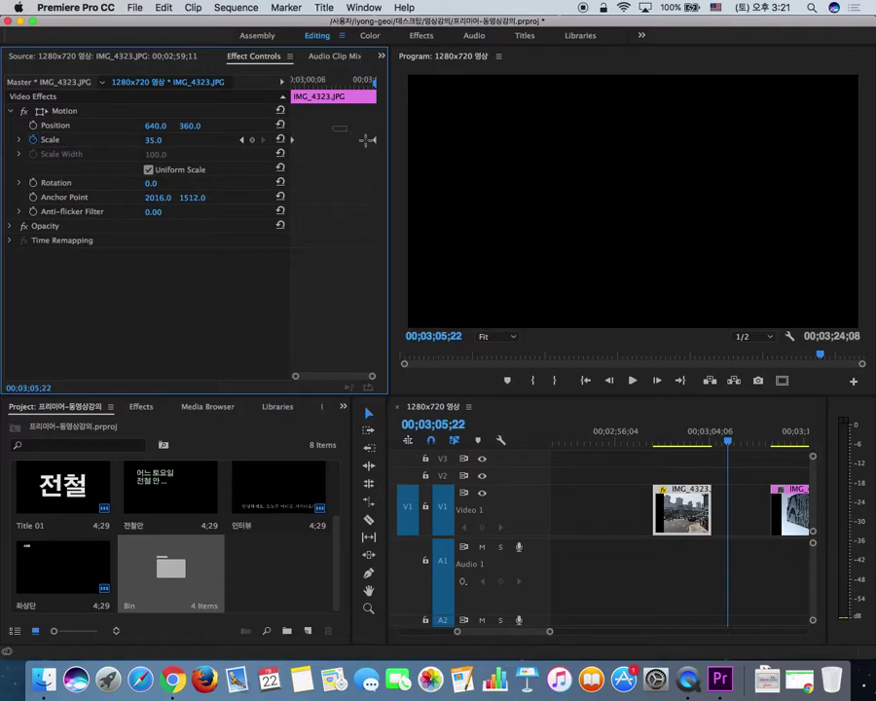
# - Delete the Scale keyframes at the clip's end and start
pyautogui.press('Delete')
pyautogui.moveTo(311, 132); pyautogui.dragTo(260, 156)
pyautogui.press('Delete')
# - Turn Scale animation off and on again at 00;02;59;26 with a 33 keyframe, and add a keyframe of 42 at 00;03;02;12
pyautogui.moveTo(331, 83); pyautogui.dragTo(301, 89)
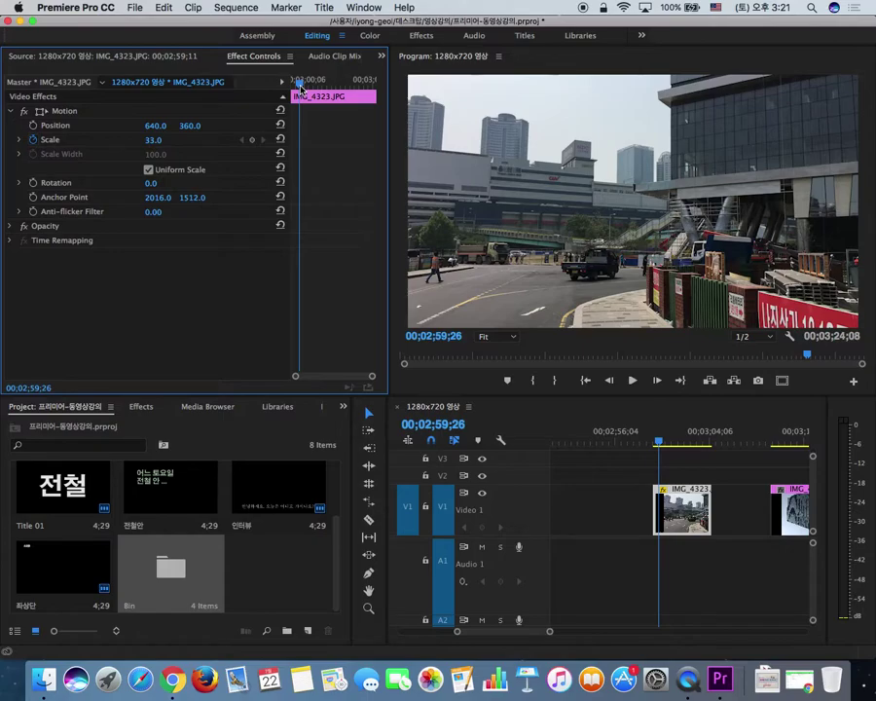
pyautogui.click(41, 139)
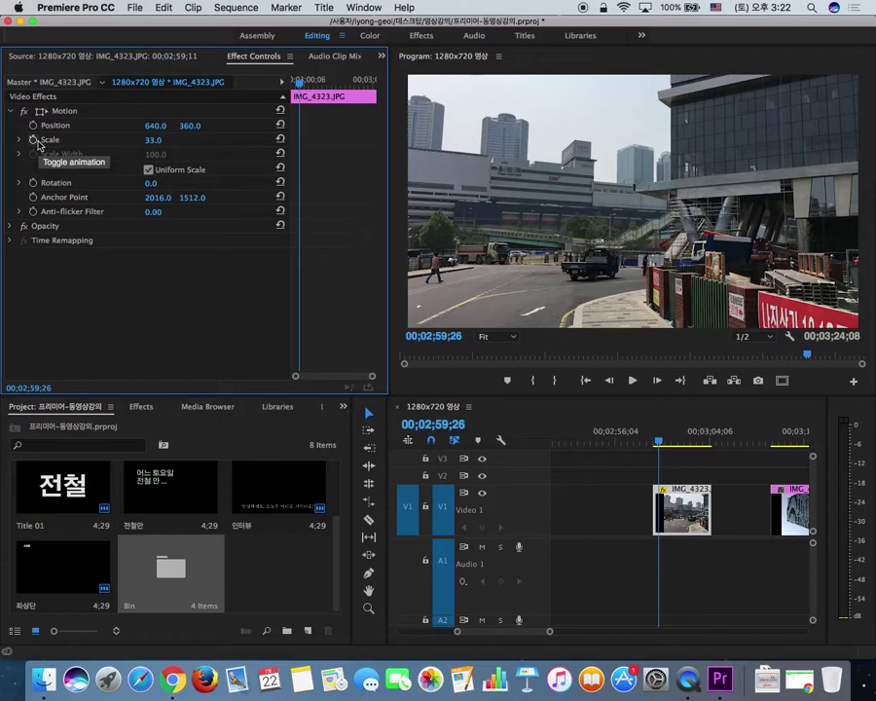
pyautogui.click(34, 140)
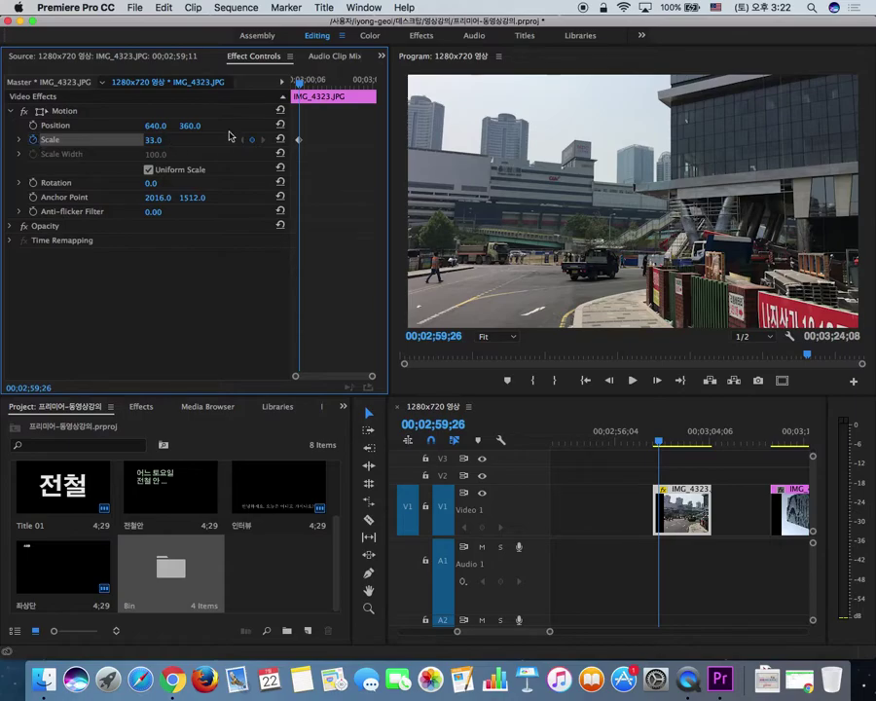
pyautogui.click(312, 82)
pyautogui.moveTo(319, 84); pyautogui.dragTo(341, 84)
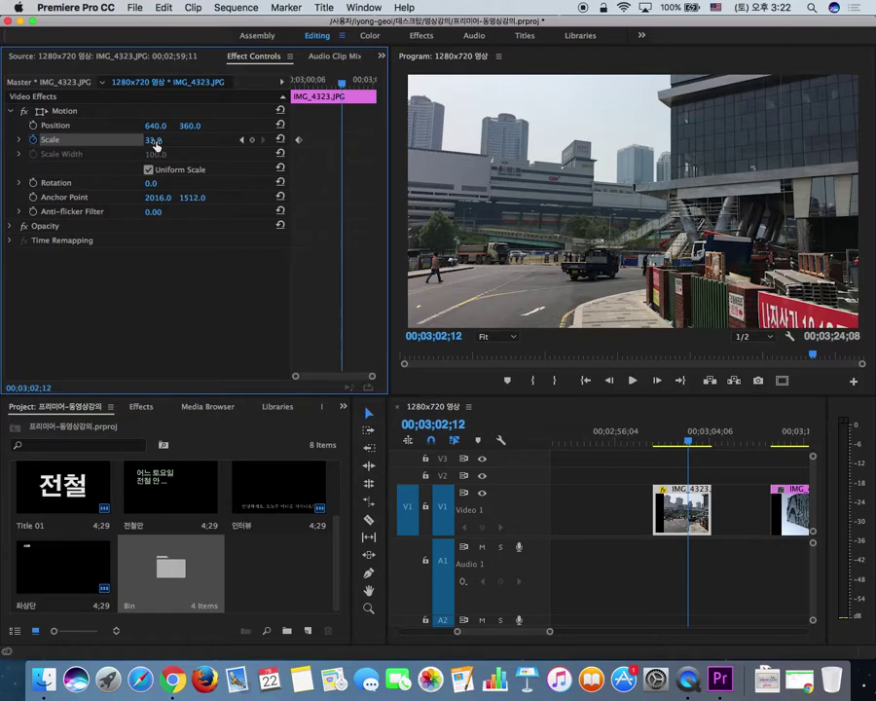
pyautogui.moveTo(153, 139); pyautogui.dragTo(162, 139)
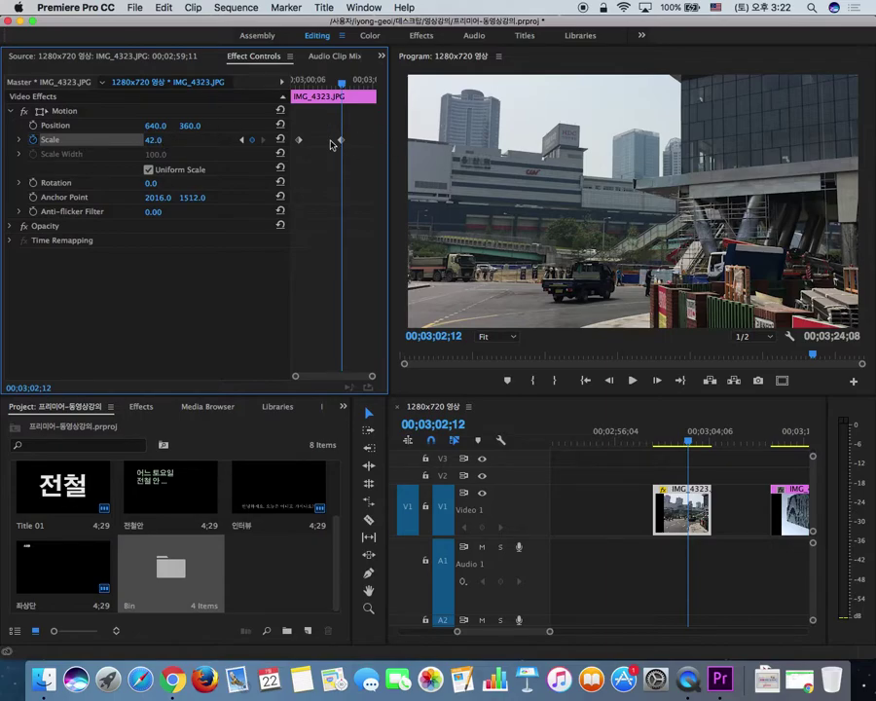
# - Move the 42 Scale keyframe to the clip's end and the 33 keyframe to its start, and play back the zoom-in
pyautogui.moveTo(341, 80); pyautogui.dragTo(317, 102)
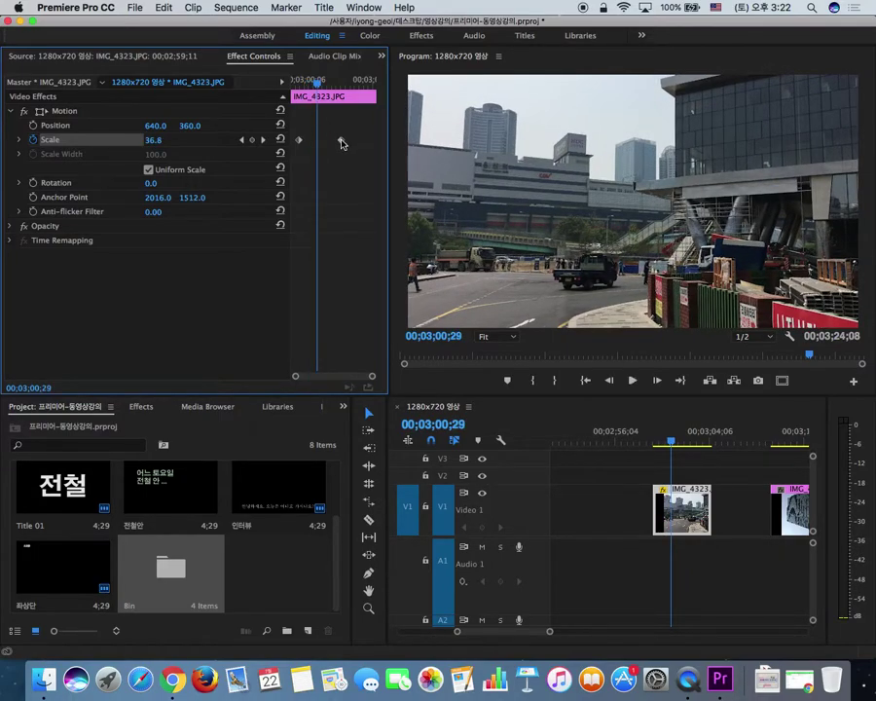
pyautogui.moveTo(341, 139); pyautogui.dragTo(379, 144)
pyautogui.moveTo(299, 141); pyautogui.dragTo(274, 145)
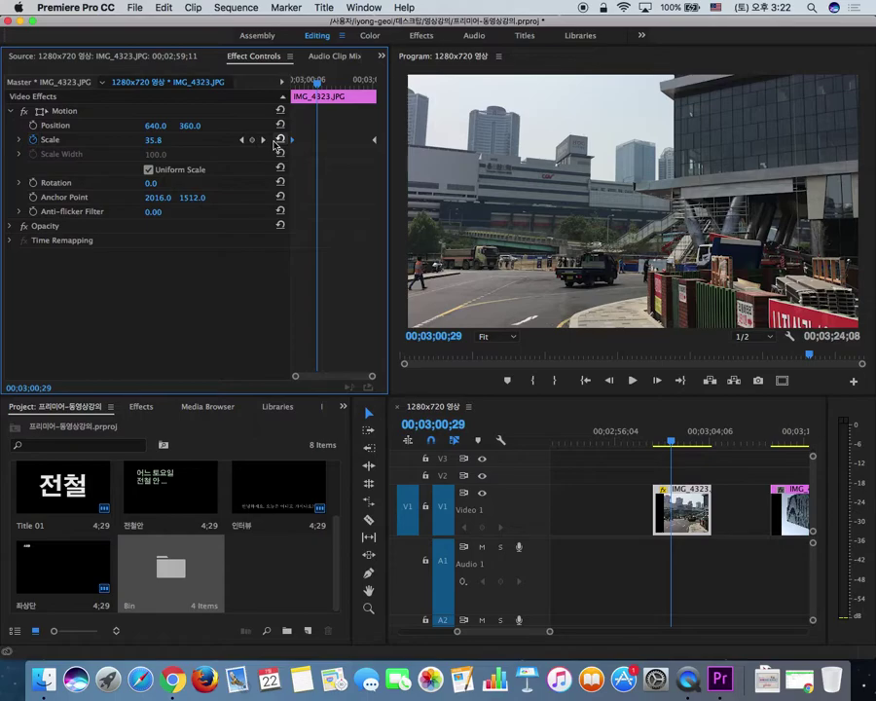
pyautogui.press('Up')
pyautogui.press('space')
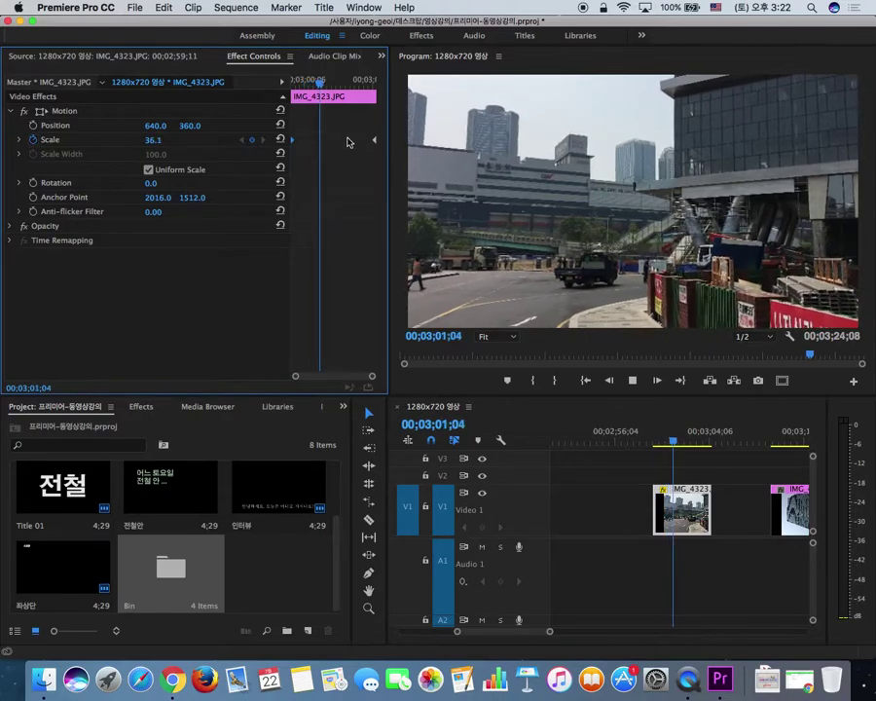
pyautogui.press('space')
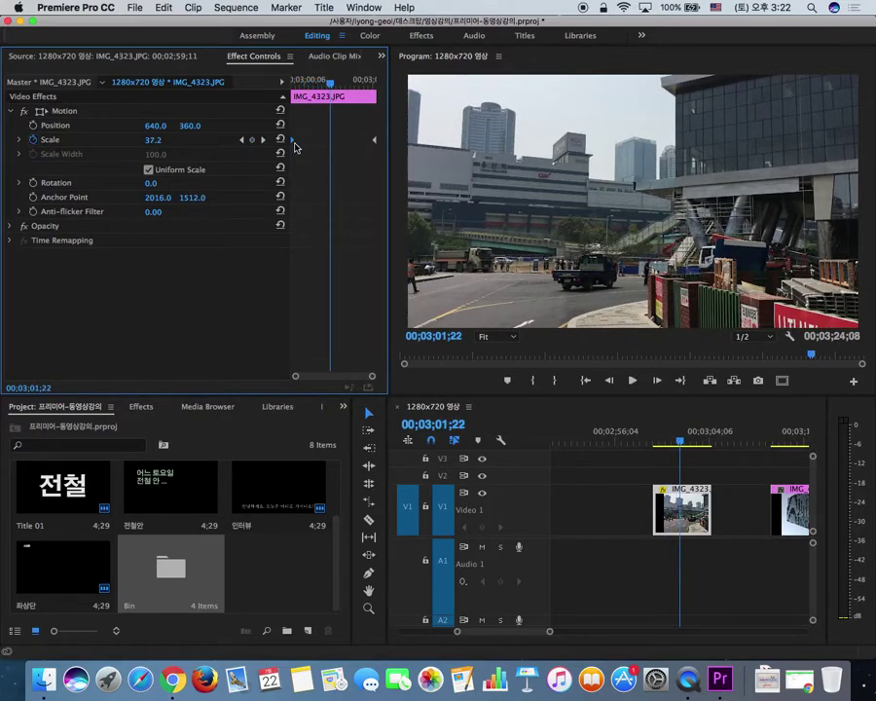
# - Move the Scale keyframes close together, at about 00;03;00;21 and 00;03;01;10, and preview the faster zoom
pyautogui.moveTo(311, 146); pyautogui.dragTo(322, 143)
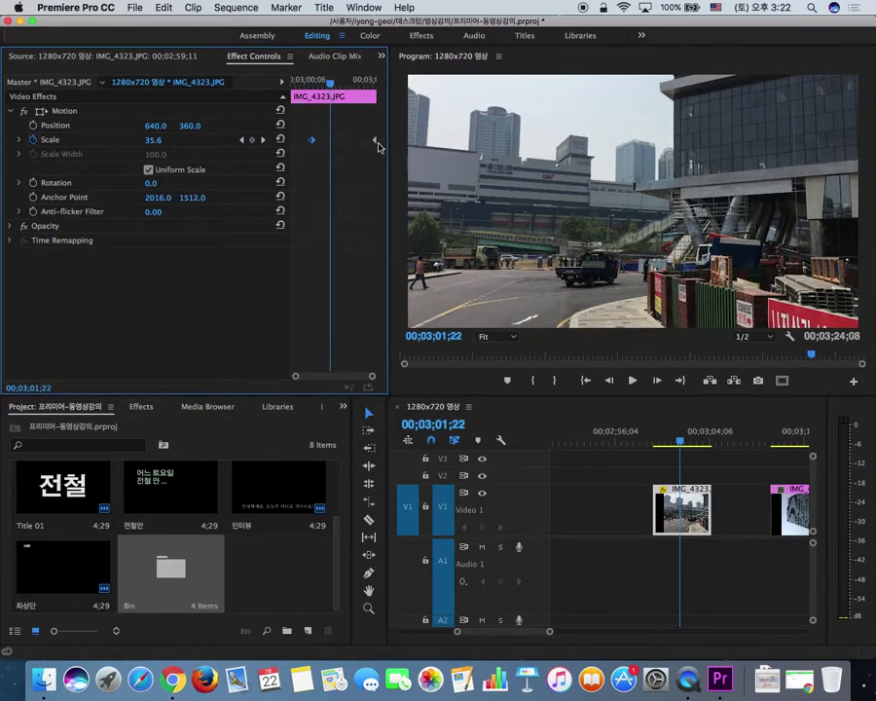
pyautogui.moveTo(376, 144); pyautogui.dragTo(329, 146)
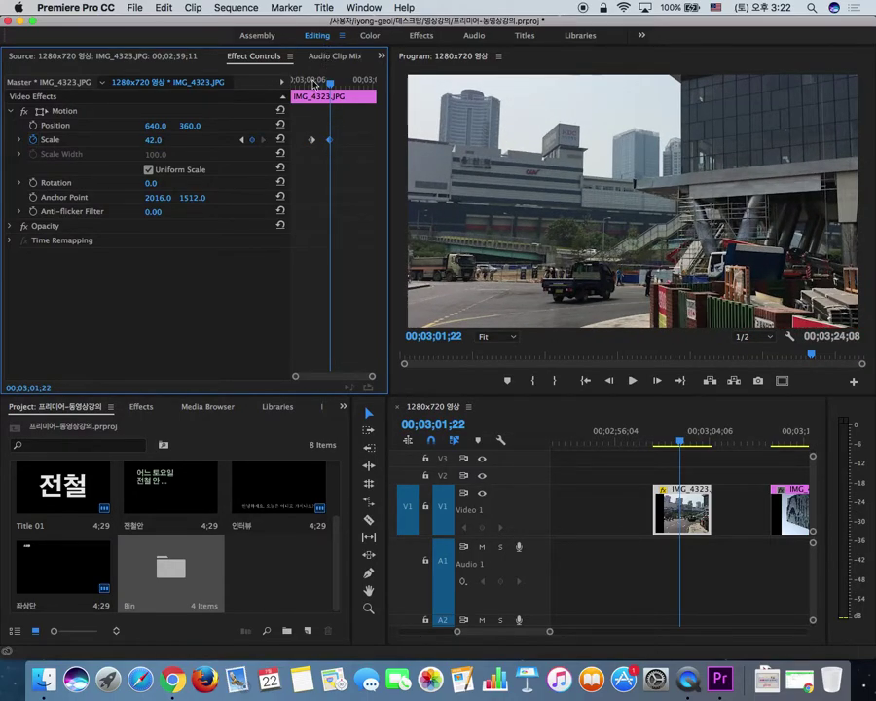
pyautogui.click(312, 81)
pyautogui.moveTo(315, 85); pyautogui.dragTo(330, 86)
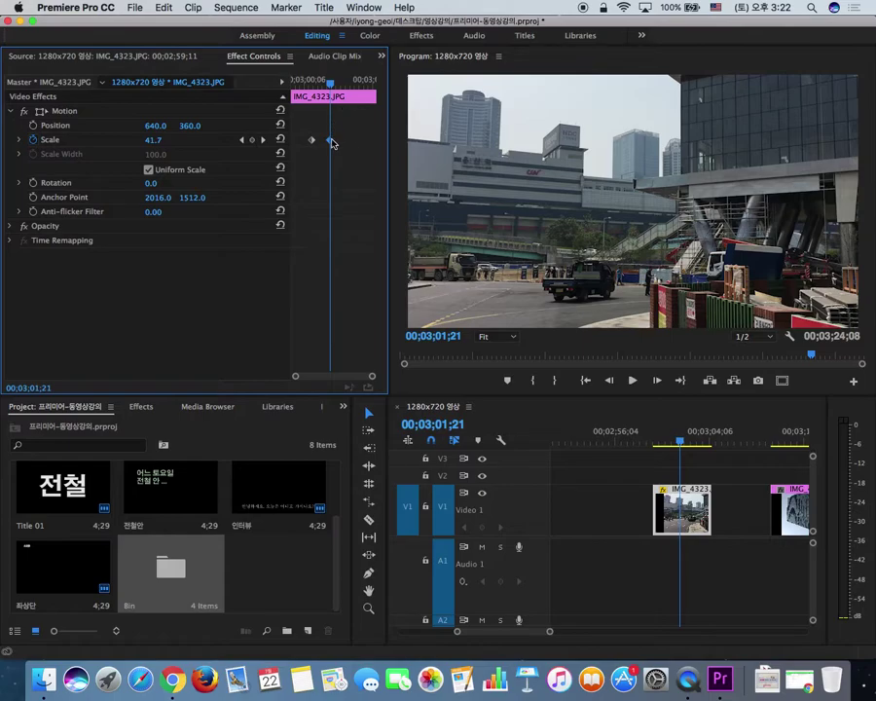
pyautogui.moveTo(331, 143); pyautogui.dragTo(324, 143)
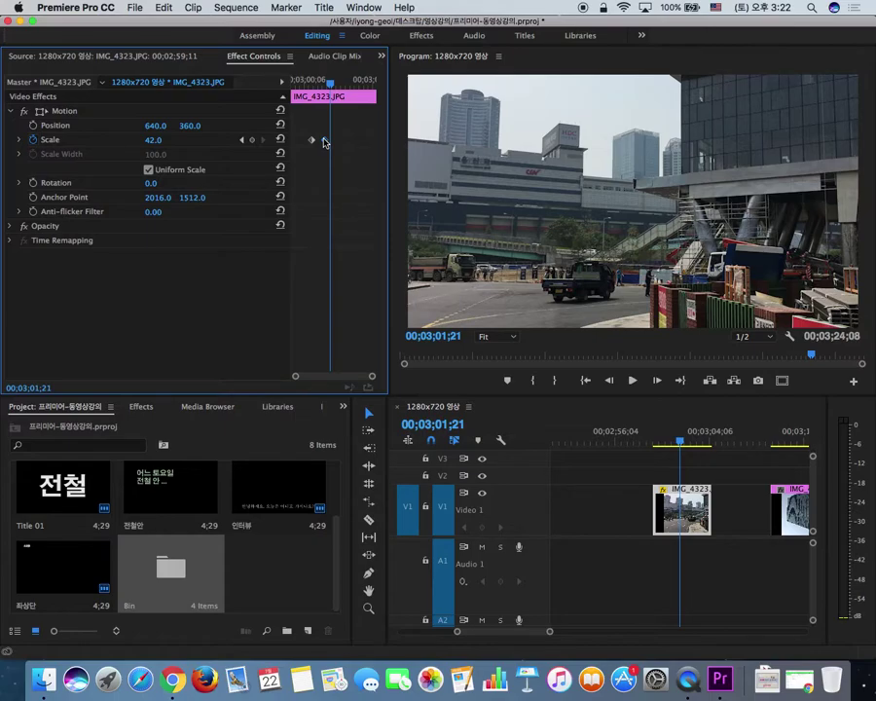
pyautogui.click(314, 83)
pyautogui.press('space')
pyautogui.press('space')
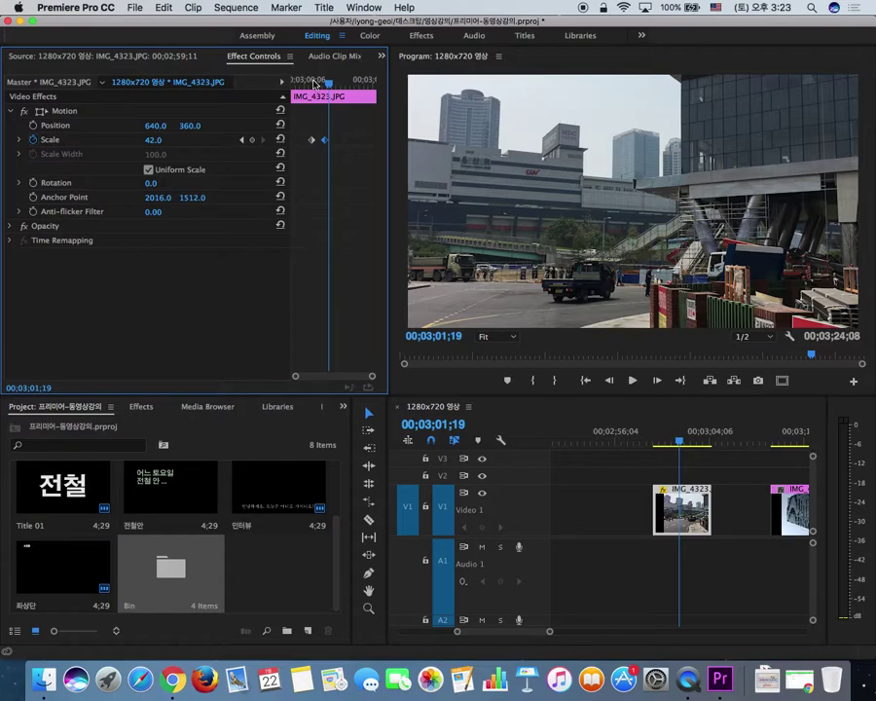
# - Spread the close-set Scale keyframes back to the clip's two ends and play the clip from its start
pyautogui.moveTo(313, 140); pyautogui.dragTo(265, 143)
pyautogui.moveTo(324, 140); pyautogui.dragTo(374, 140)
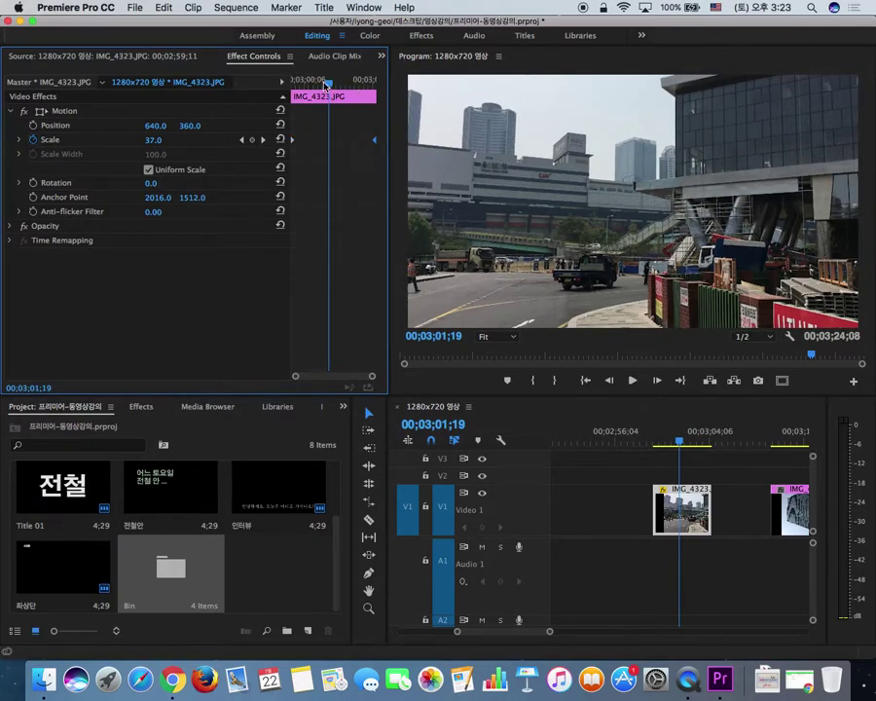
pyautogui.press('Up')
pyautogui.press('space')
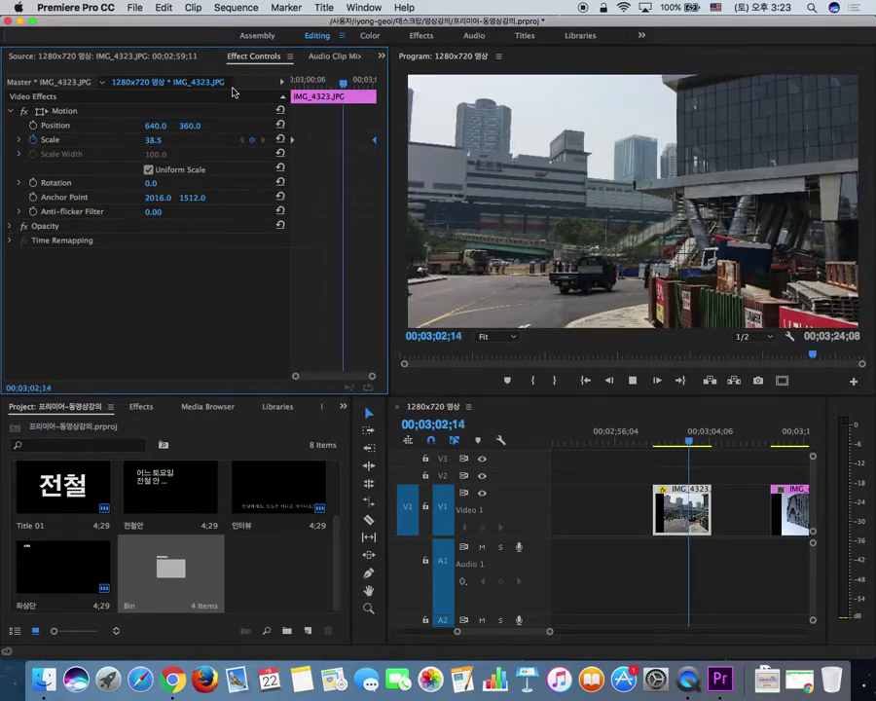
pyautogui.press('space')
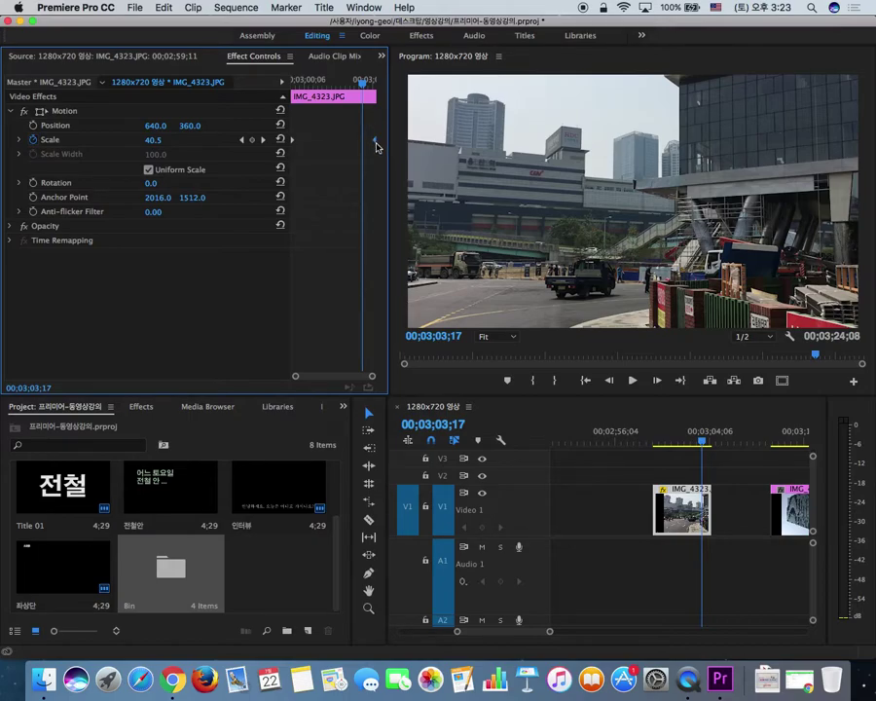
# - Move the Scale keyframes inward to about 00;03;00;20 and 00;03;02;14, and set the clip's Position to 409, 649
pyautogui.moveTo(377, 147); pyautogui.dragTo(311, 143)
pyautogui.click(300, 142)
pyautogui.moveTo(159, 129)
pyautogui.mouseDown()
pyautogui.moveTo(58, 129)
pyautogui.moveTo(263, 129)
pyautogui.moveTo(64, 129)
pyautogui.moveTo(251, 130)
pyautogui.moveTo(86, 129)
pyautogui.moveTo(156, 128)
pyautogui.mouseUp()
pyautogui.moveTo(159, 130); pyautogui.dragTo(206, 126)
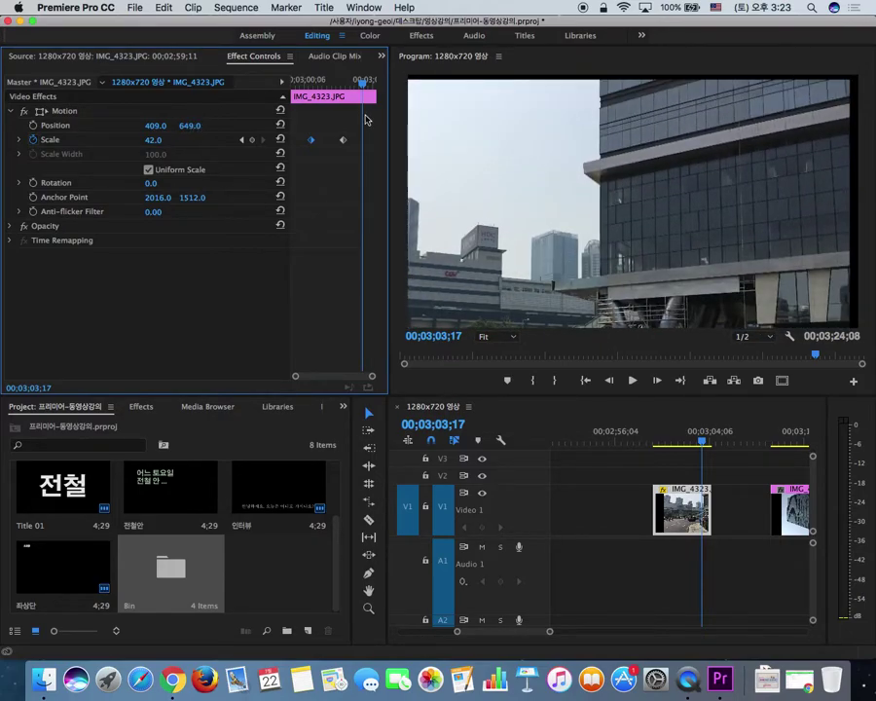
# - Reset IMG_4323.JPG's Position to its default, and try a Rotation of 4° before undoing it
pyautogui.click(279, 125)
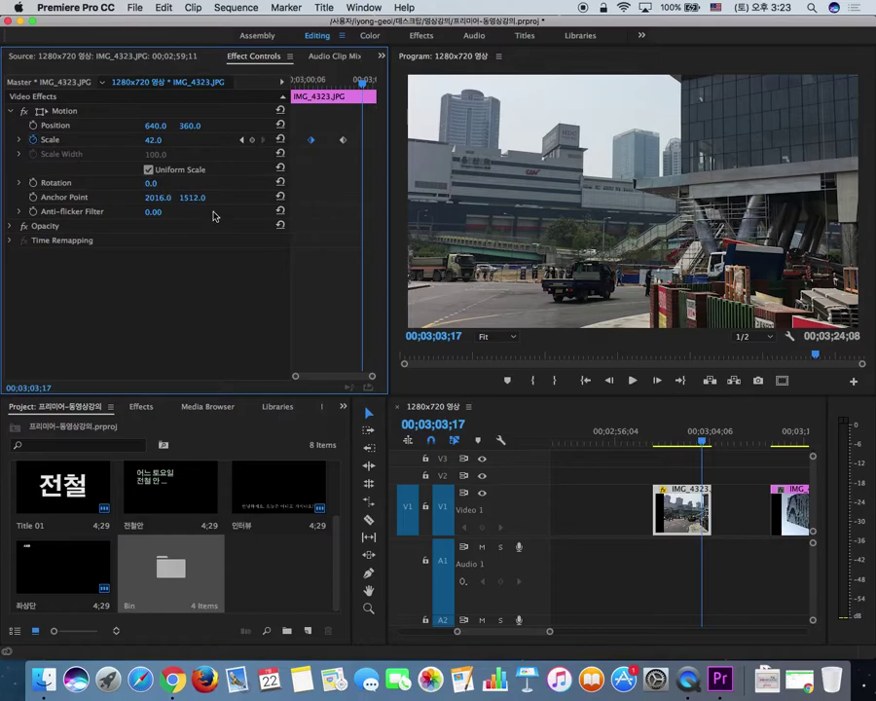
pyautogui.moveTo(152, 185)
pyautogui.mouseDown()
pyautogui.moveTo(280, 185)
pyautogui.moveTo(117, 185)
pyautogui.moveTo(155, 185)
pyautogui.mouseUp()
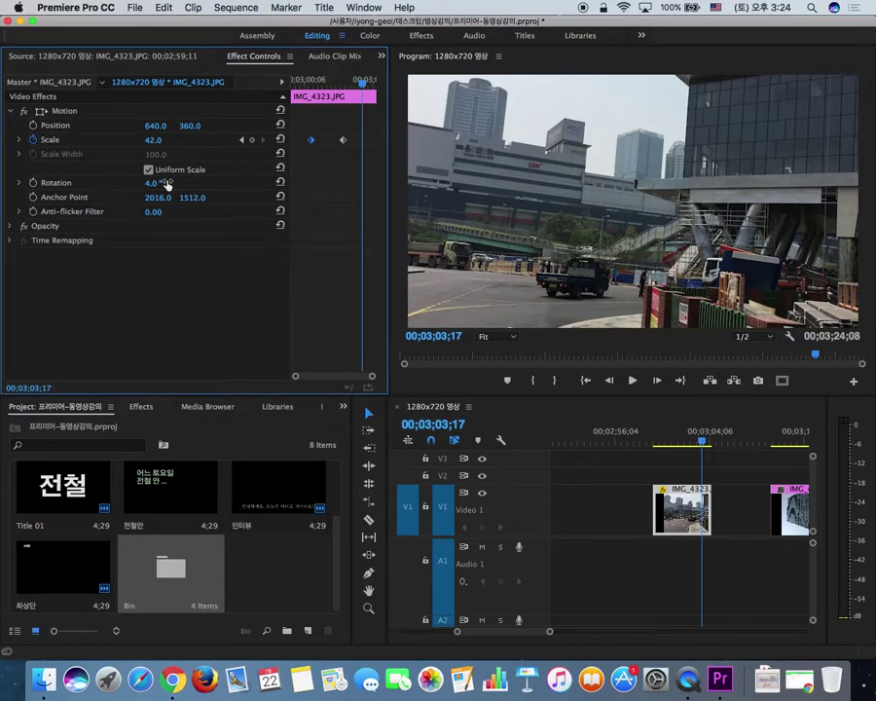
pyautogui.press('super+z')
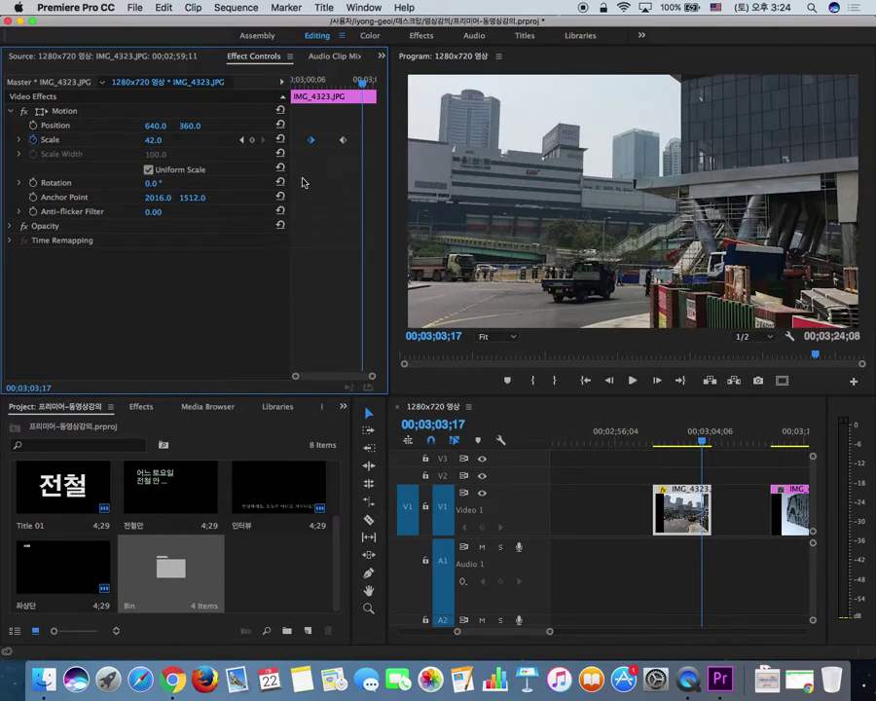
pyautogui.click(325, 86)
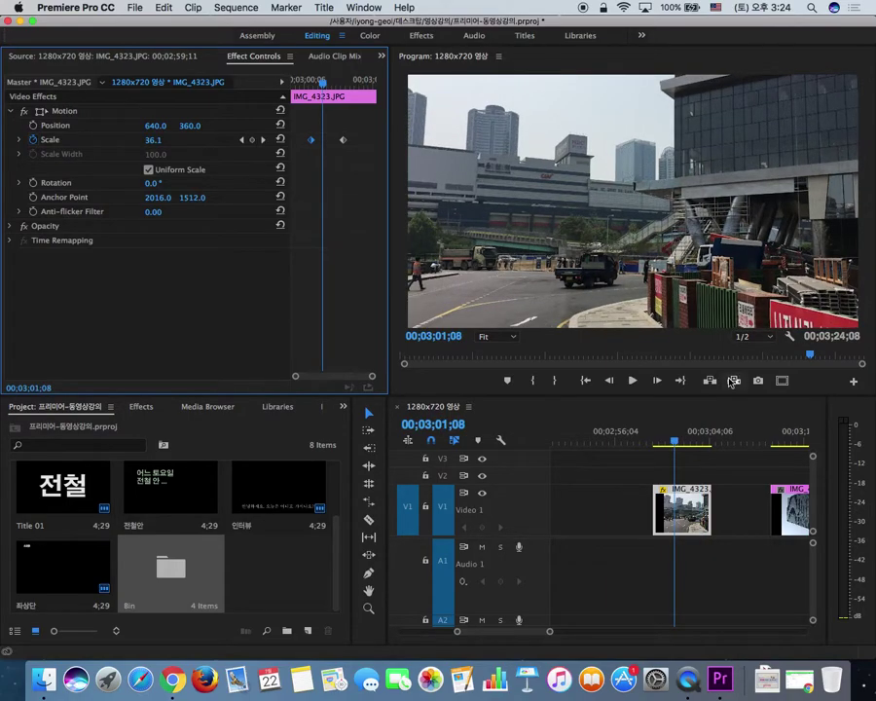
# - Shift IMG_4322.JPG slightly earlier on the timeline and set its Rotation to 90°
pyautogui.click(776, 428)
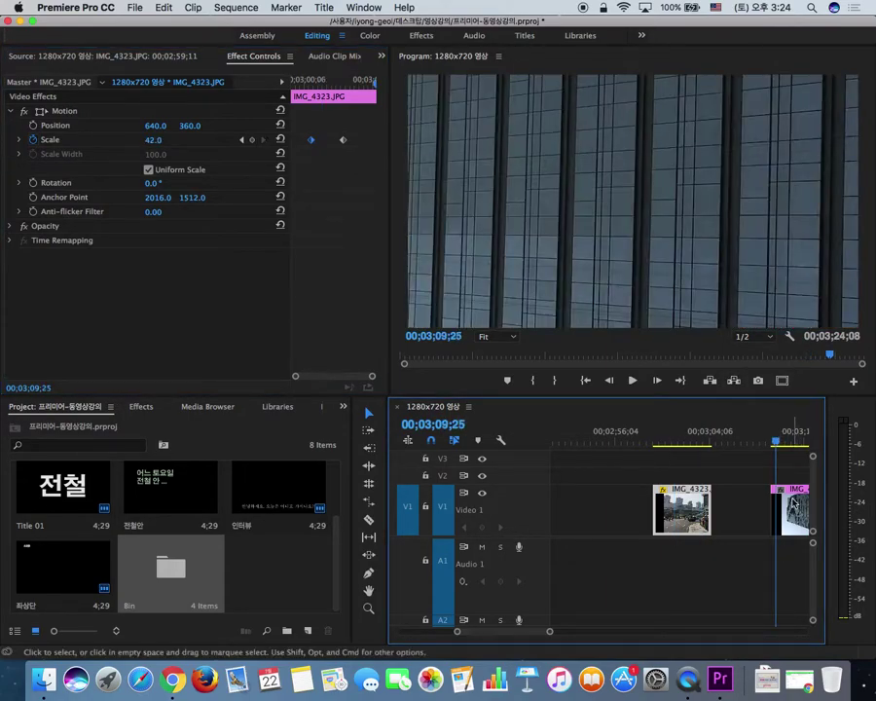
pyautogui.moveTo(800, 507); pyautogui.dragTo(776, 508)
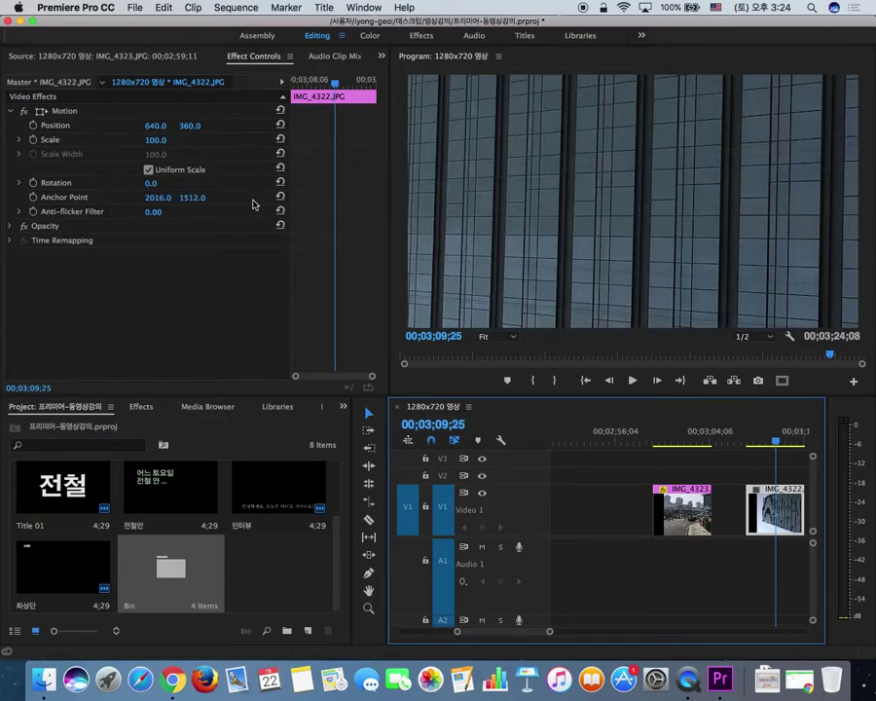
pyautogui.moveTo(151, 182); pyautogui.dragTo(235, 182)
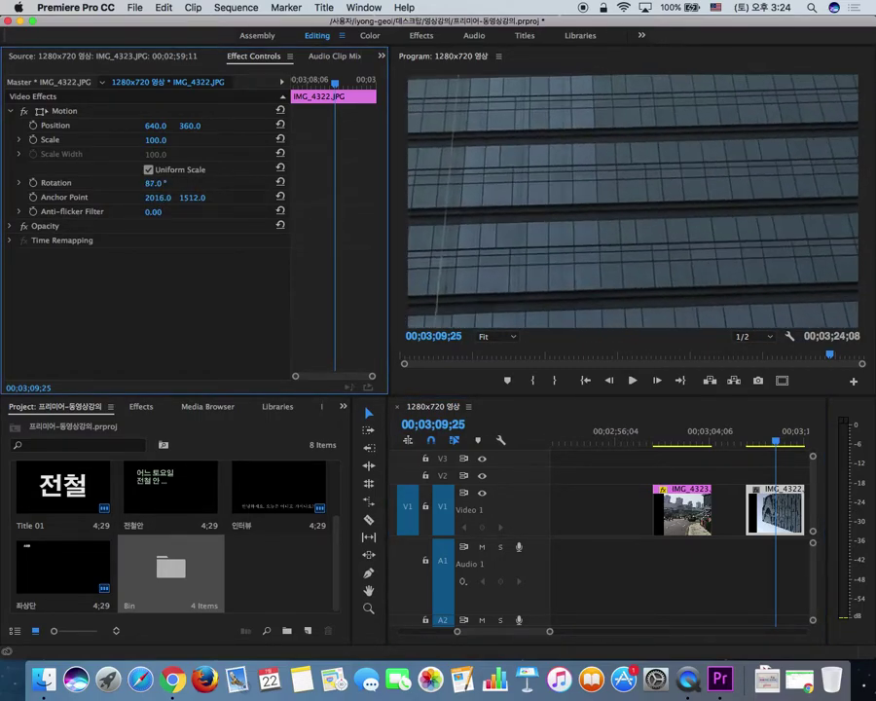
pyautogui.click(163, 182)
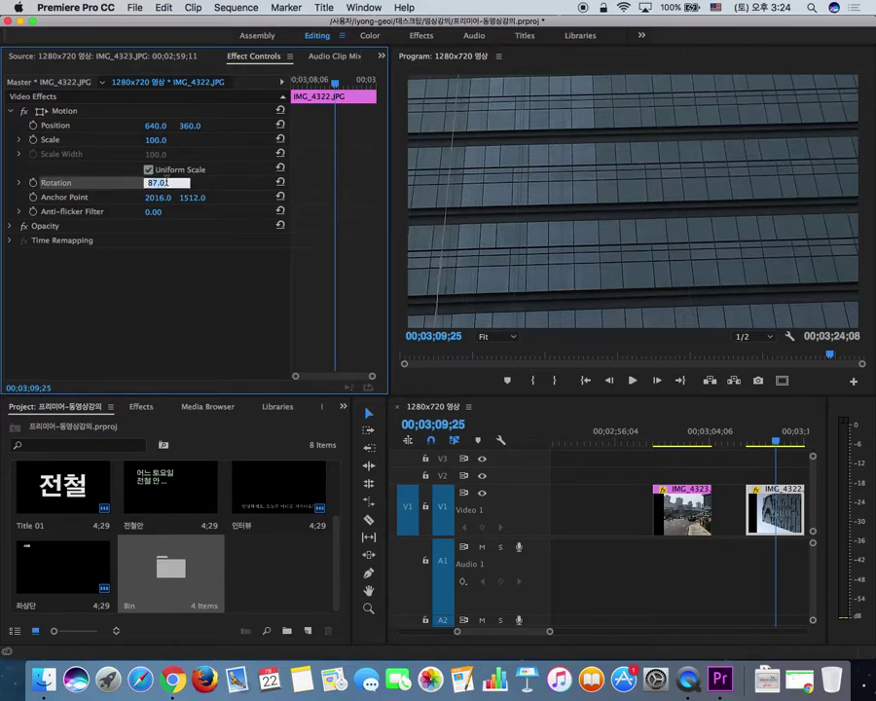
pyautogui.press('Return')
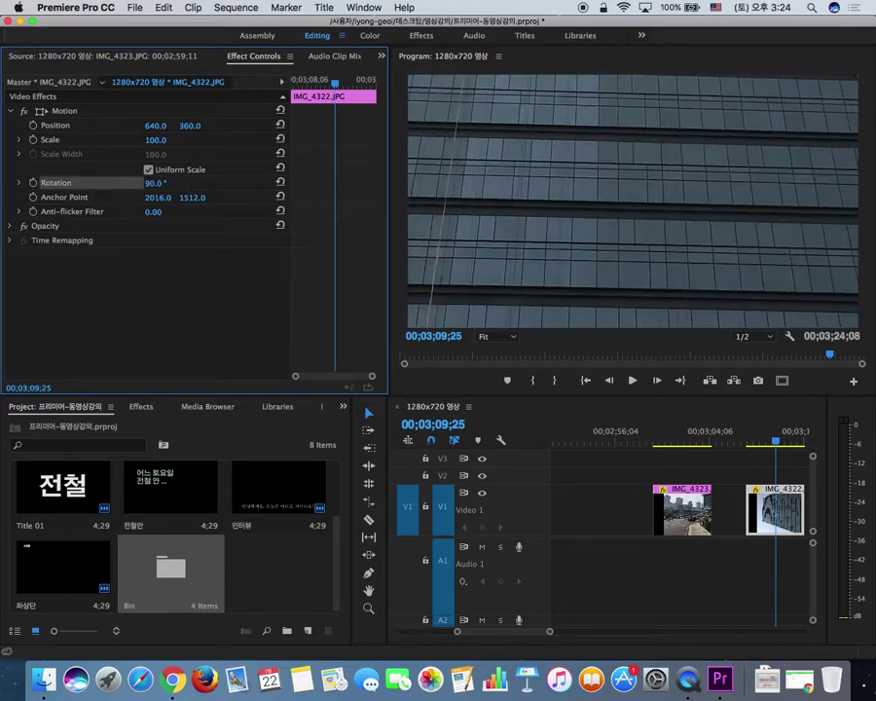
# - Set IMG_4322.JPG's Scale to 47 and add a Position keyframe of 640, 360 at 00;03;08;08
pyautogui.moveTo(159, 143); pyautogui.dragTo(103, 143)
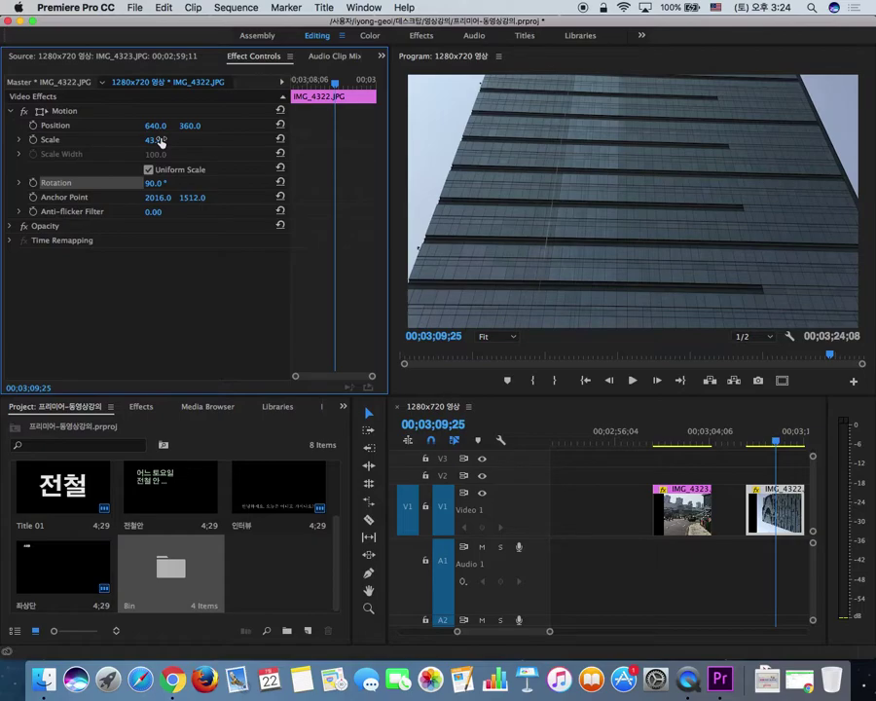
pyautogui.moveTo(160, 142)
pyautogui.mouseDown()
pyautogui.moveTo(153, 142)
pyautogui.moveTo(165, 142)
pyautogui.mouseUp()
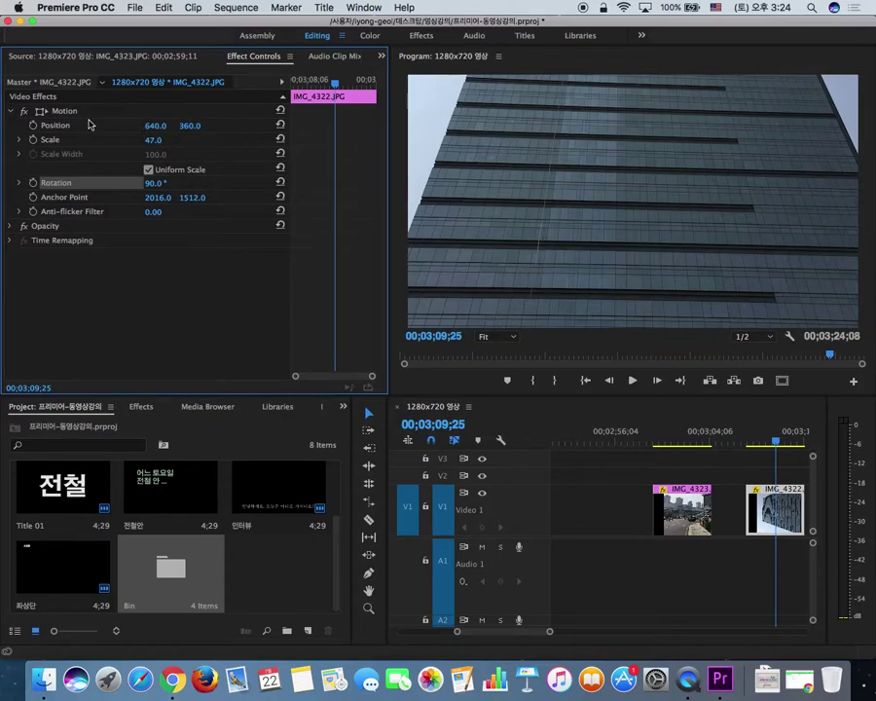
pyautogui.moveTo(335, 83); pyautogui.dragTo(310, 86)
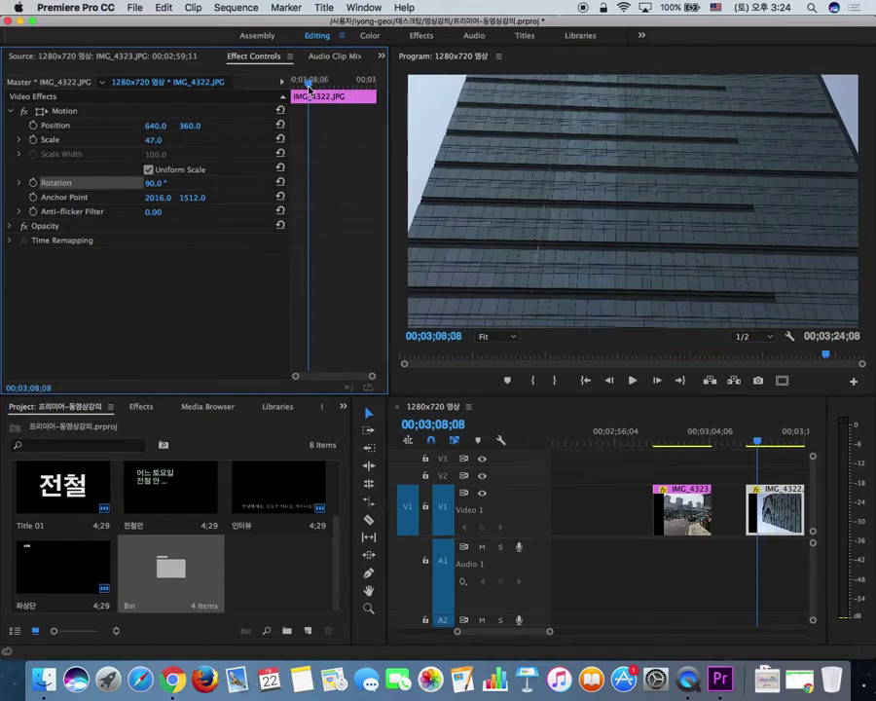
pyautogui.click(34, 127)
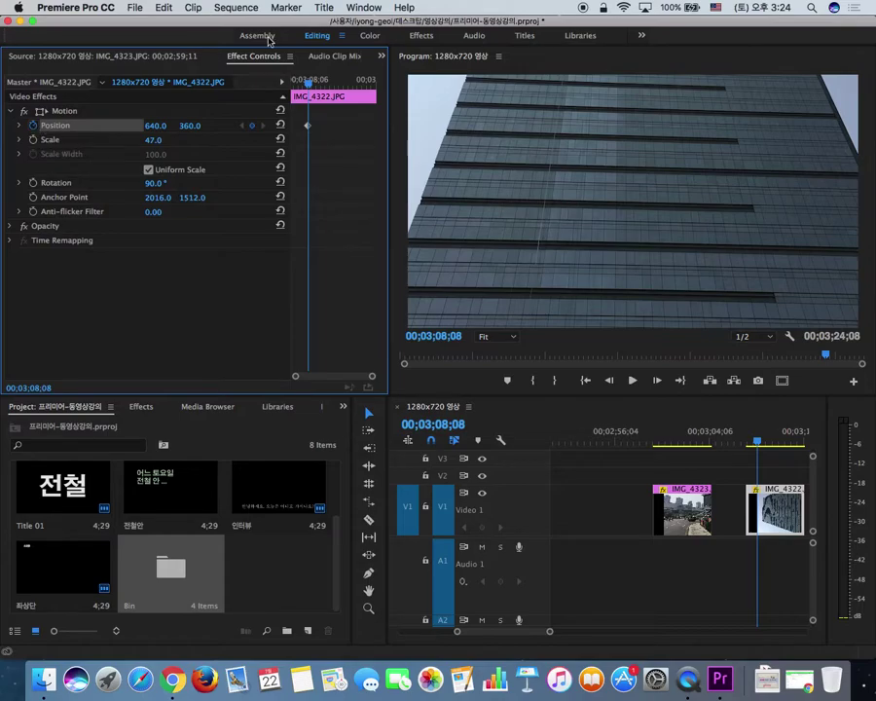
pyautogui.moveTo(199, 130); pyautogui.dragTo(195, 130)
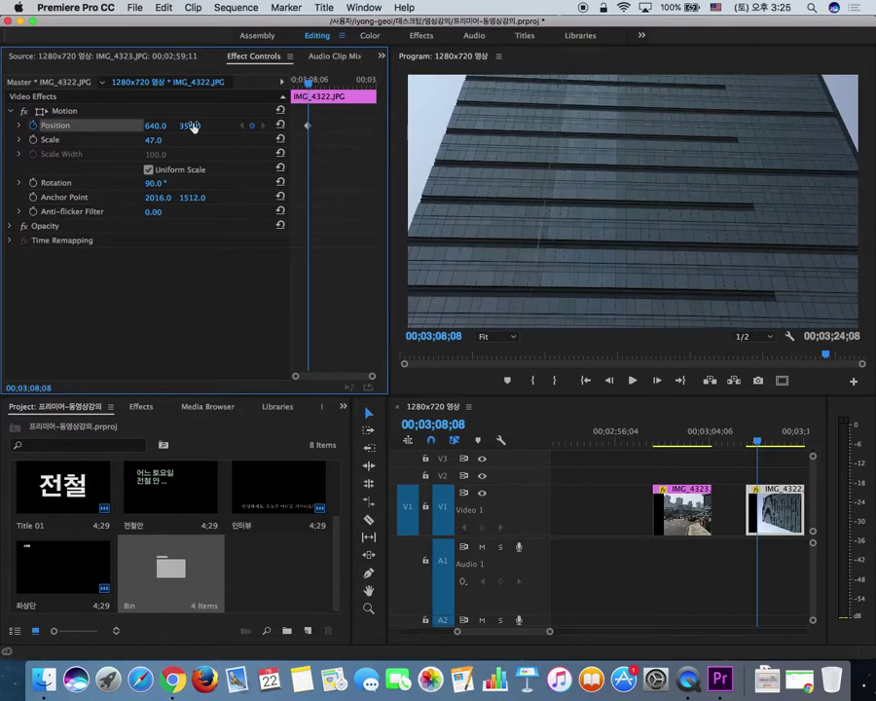
pyautogui.press('super+z')
# - Add a second Position keyframe of 640, 499, spread the two Position keyframes to IMG_4322.JPG's ends, and play back the upward pan
pyautogui.moveTo(314, 86); pyautogui.dragTo(340, 87)
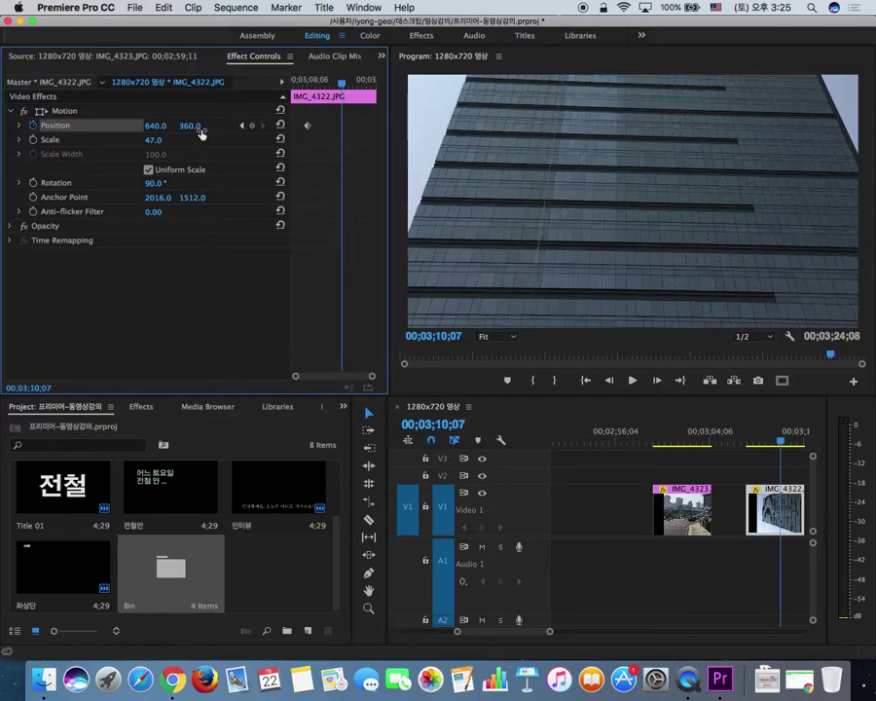
pyautogui.moveTo(189, 125); pyautogui.dragTo(272, 126)
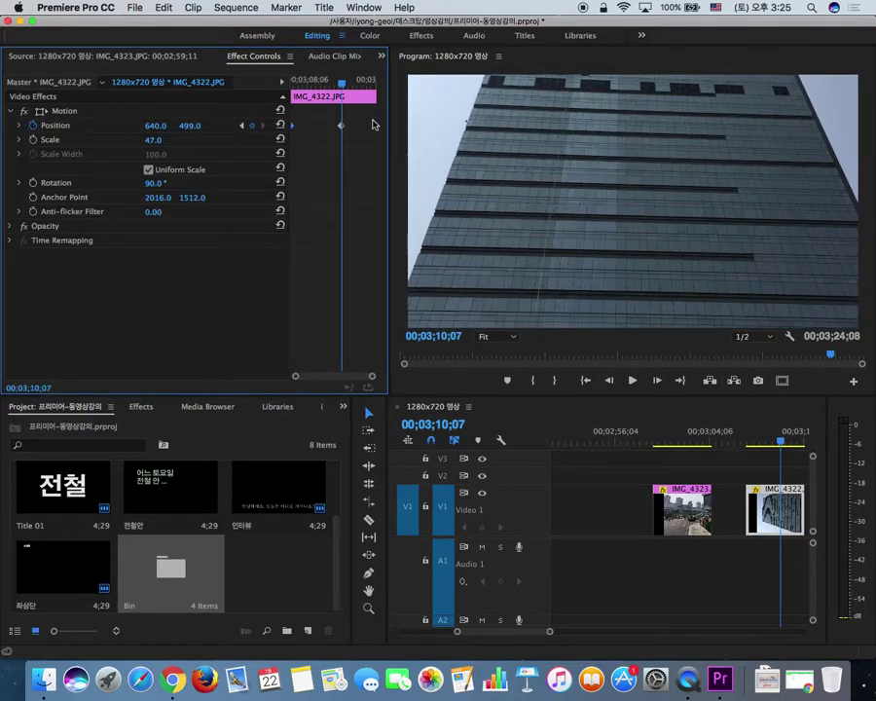
pyautogui.moveTo(343, 127); pyautogui.dragTo(397, 130)
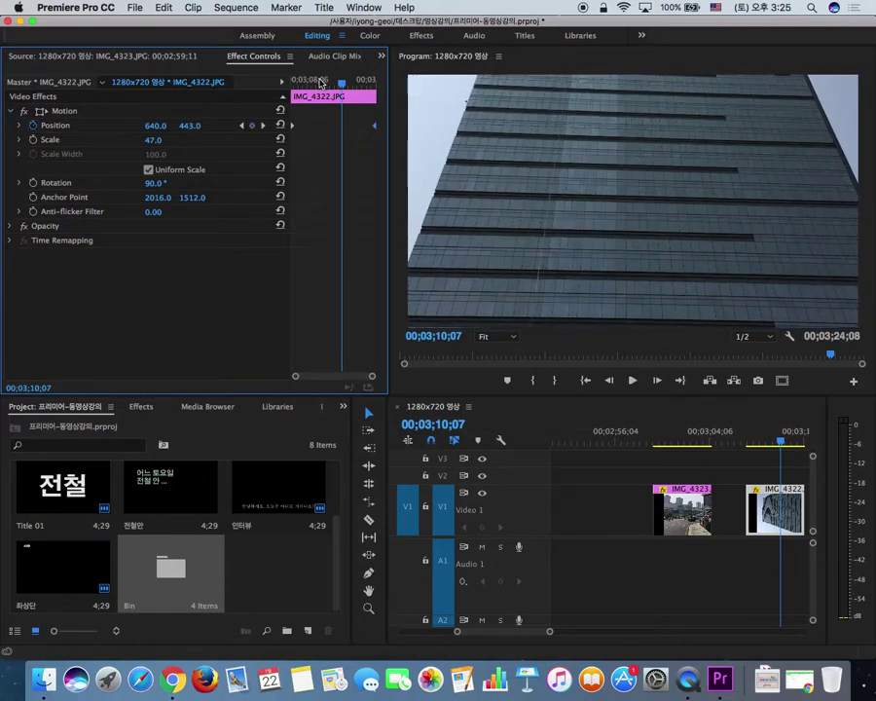
pyautogui.moveTo(315, 85); pyautogui.dragTo(277, 88)
pyautogui.press('space')
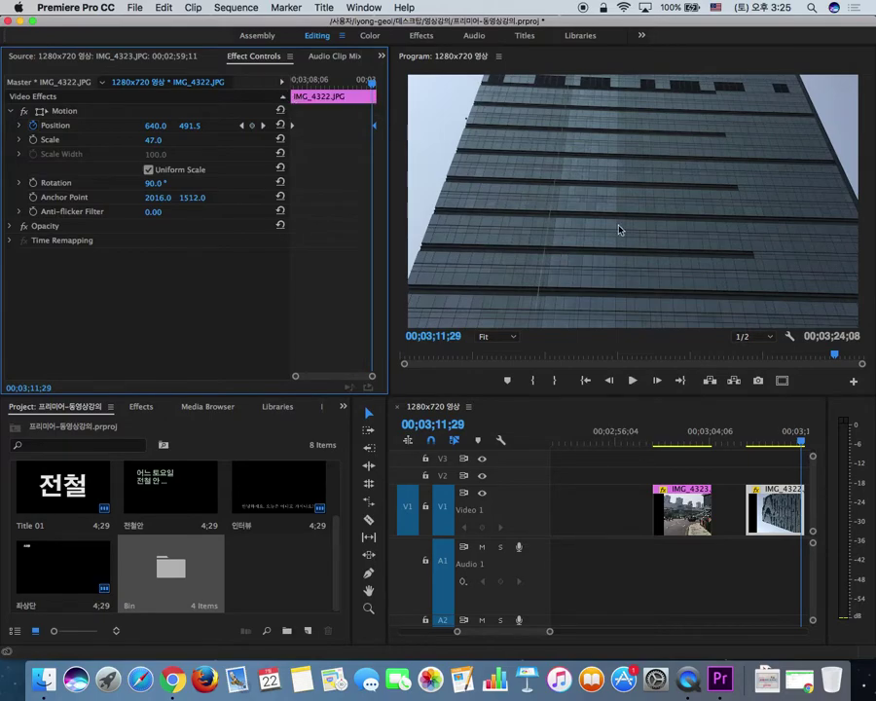
# - Move IMG_4322.JPG directly against the end of IMG_4323.JPG on V1 and play across the cut
pyautogui.click(740, 462)
pyautogui.moveTo(769, 504); pyautogui.dragTo(736, 504)
pyautogui.click(693, 442)
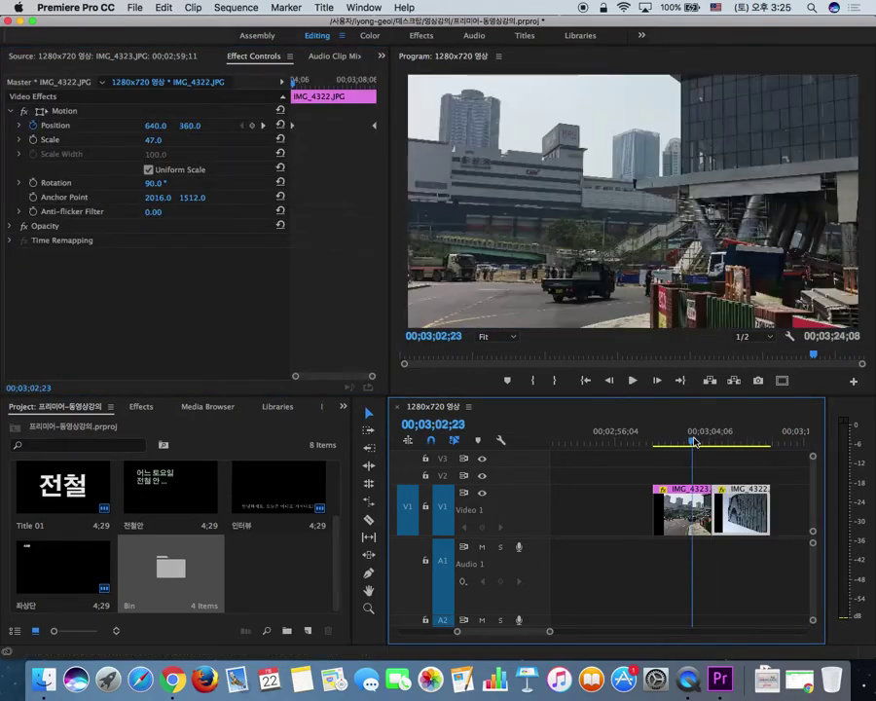
pyautogui.press('space')
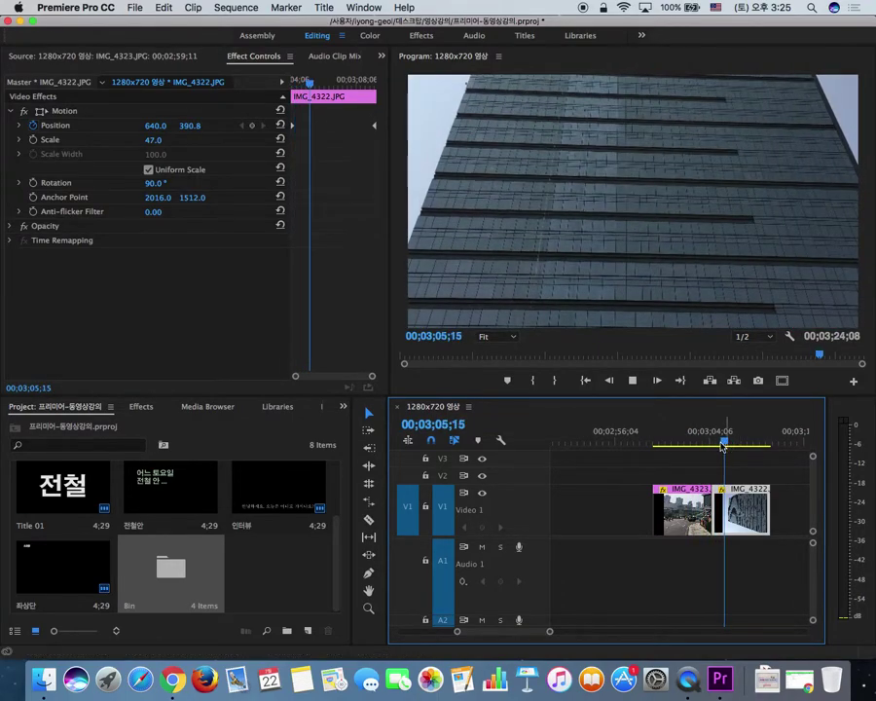
# - Spread IMG_4323.JPG's two Scale keyframes out to the clip's start and end
pyautogui.moveTo(723, 444); pyautogui.dragTo(679, 441)
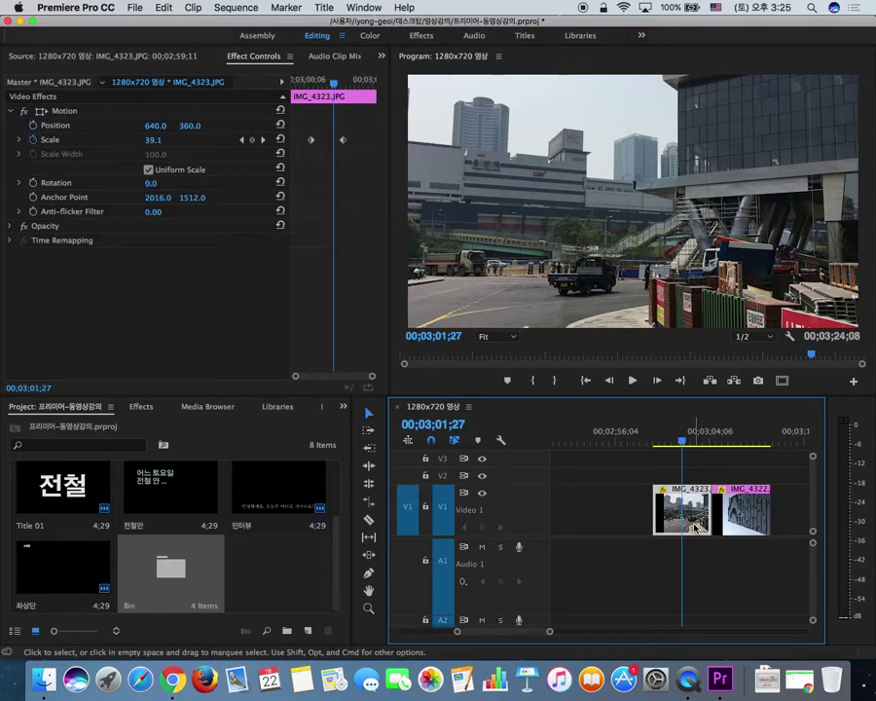
pyautogui.moveTo(313, 140); pyautogui.dragTo(250, 142)
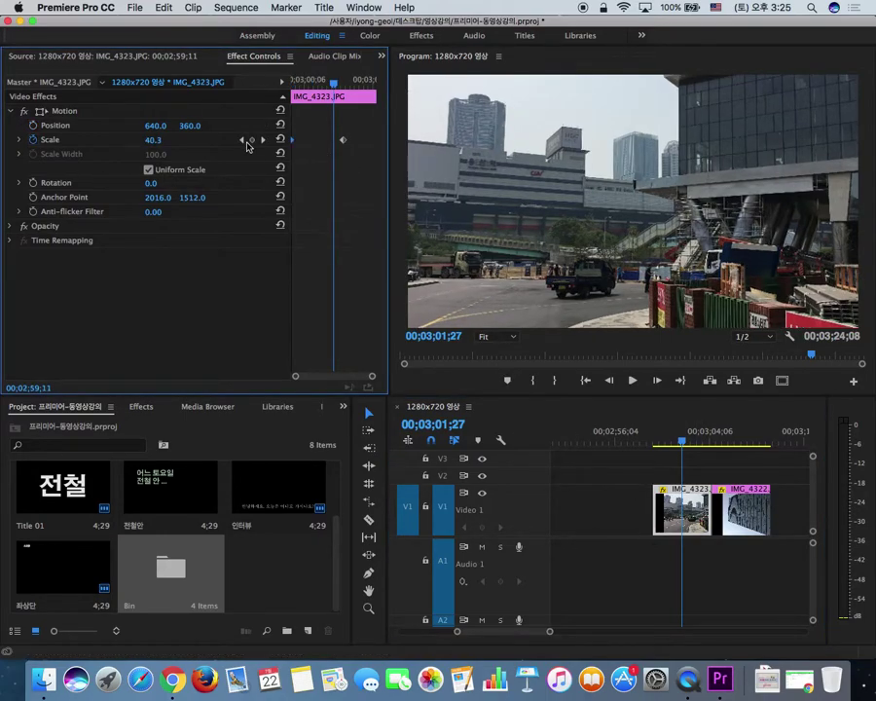
pyautogui.moveTo(343, 143); pyautogui.dragTo(395, 143)
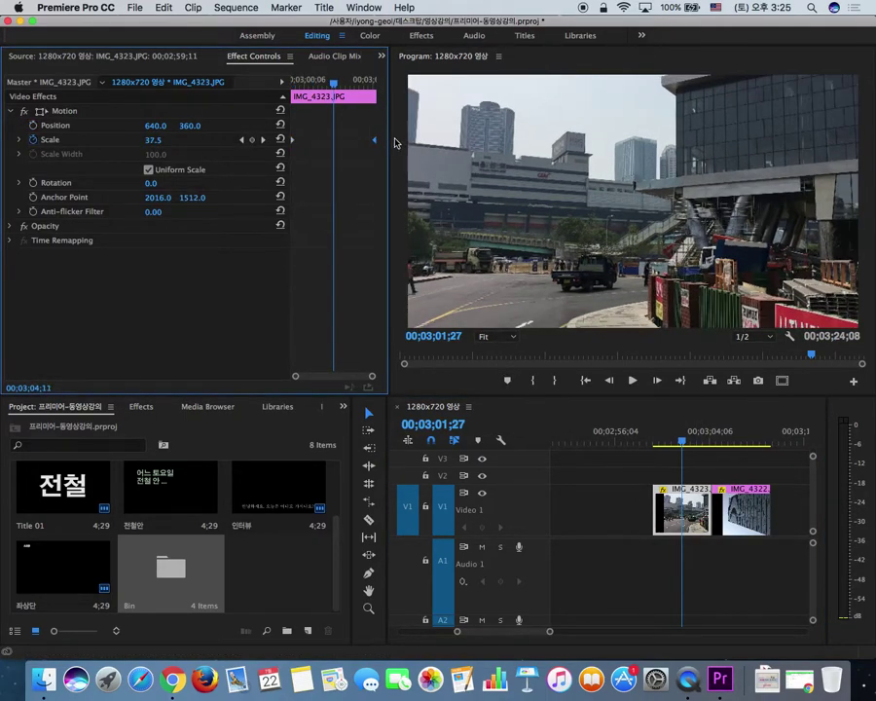
# - Apply a Cross Dissolve from the Dissolve video transitions to the cut between IMG_4323.JPG and IMG_4322.JPG
pyautogui.click(715, 441)
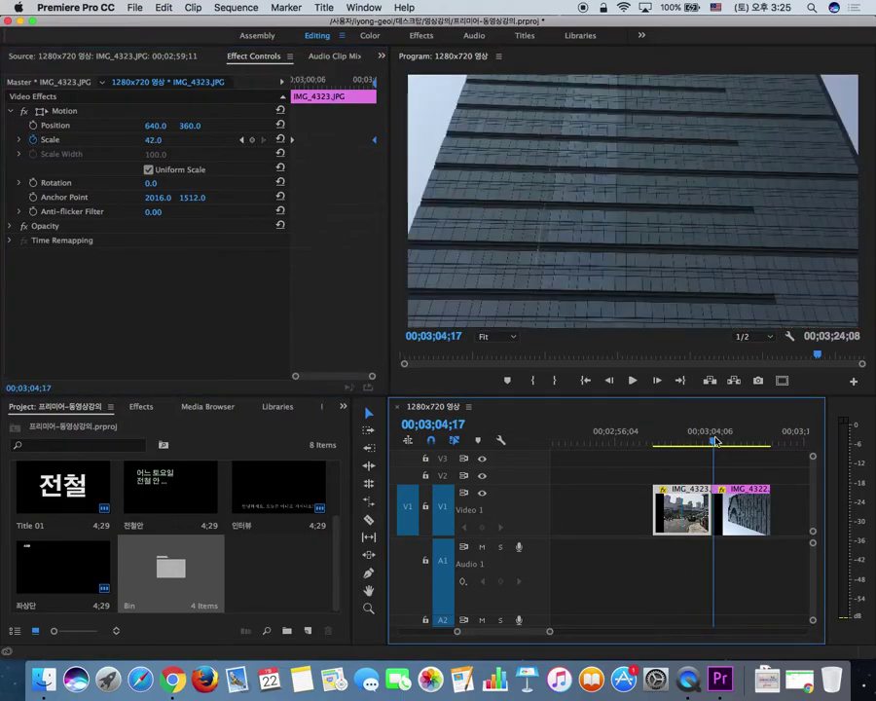
pyautogui.click(142, 412)
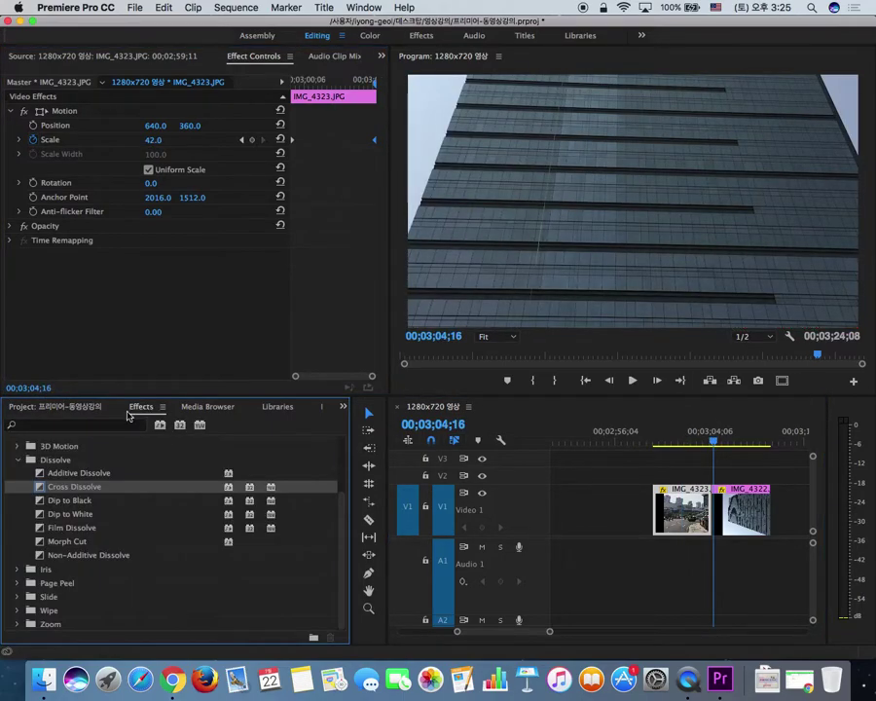
pyautogui.click(18, 459)
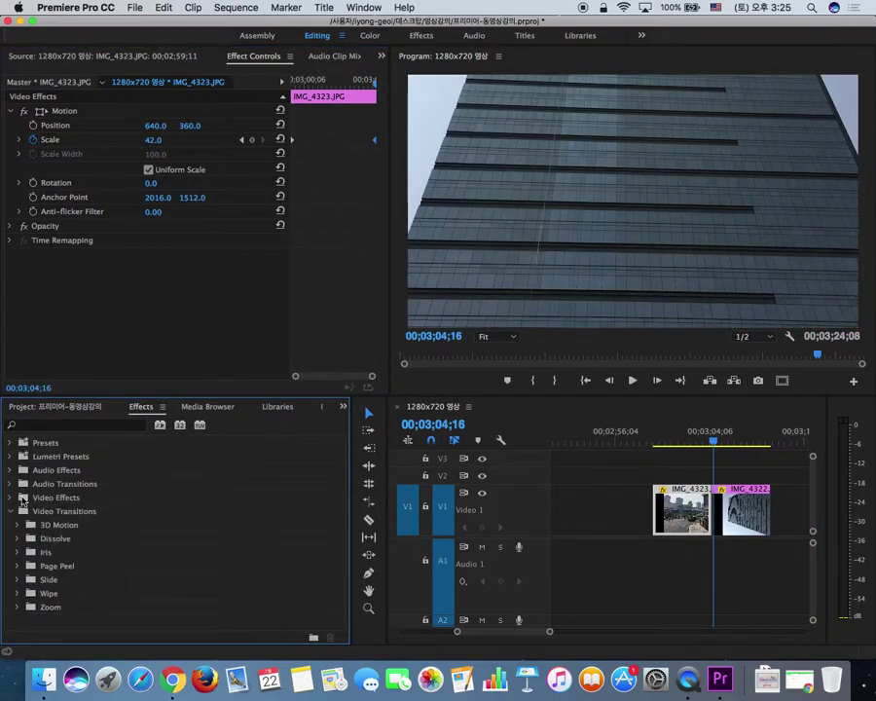
pyautogui.click(11, 512)
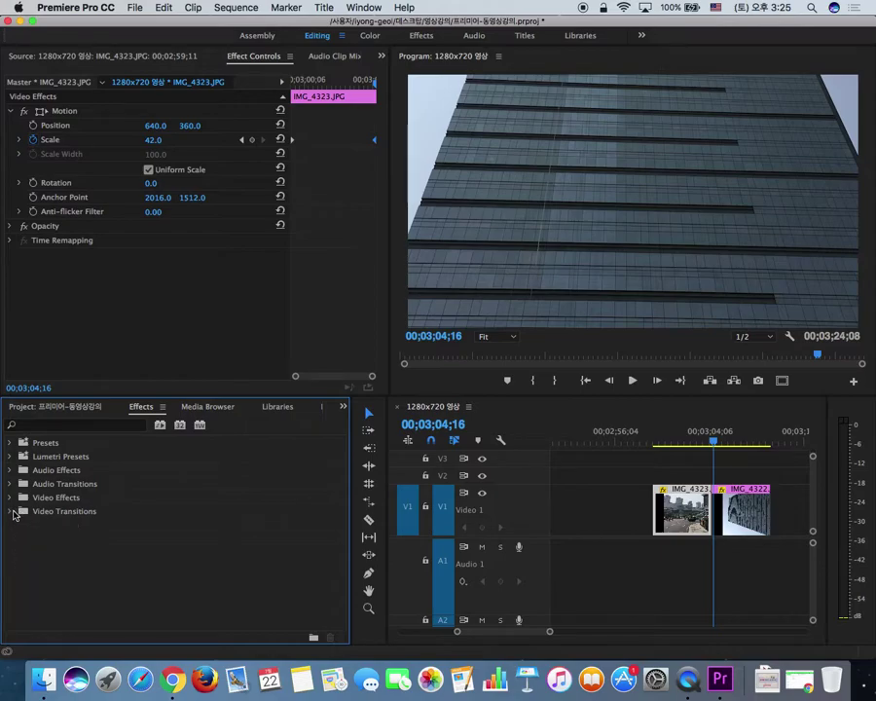
pyautogui.click(14, 514)
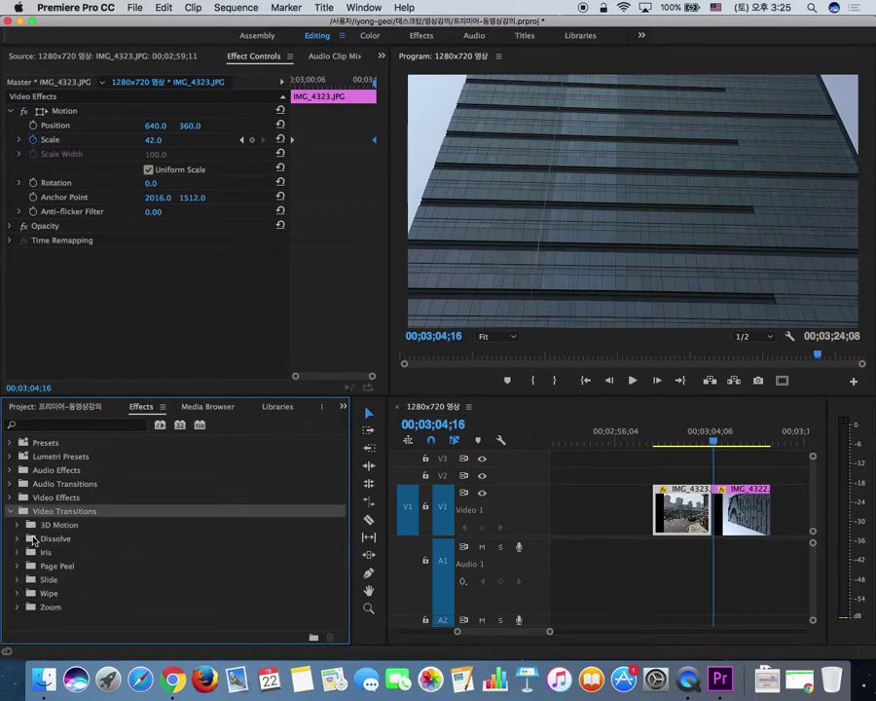
pyautogui.click(18, 540)
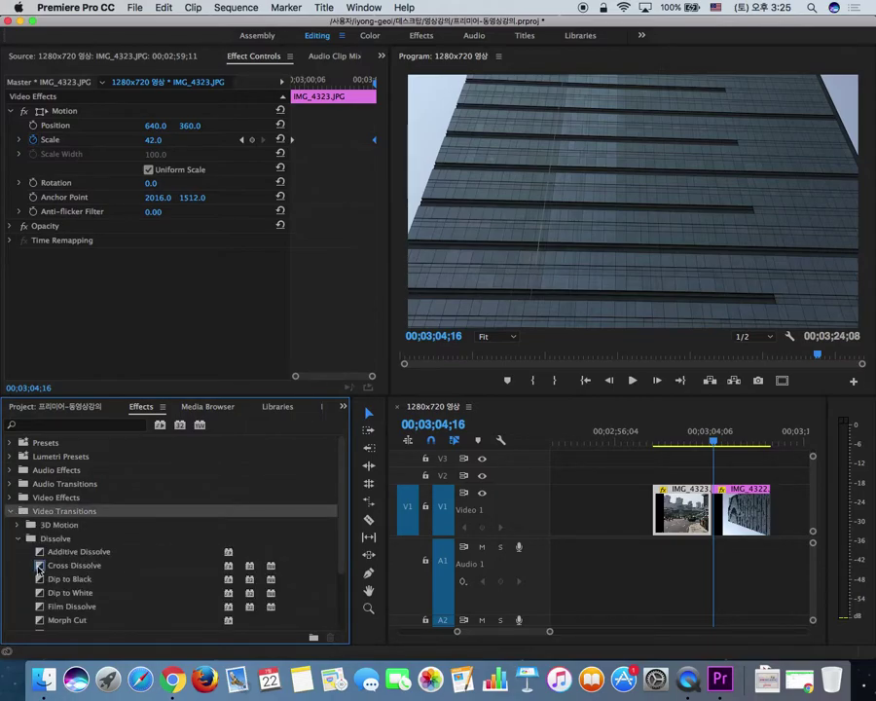
pyautogui.click(39, 570)
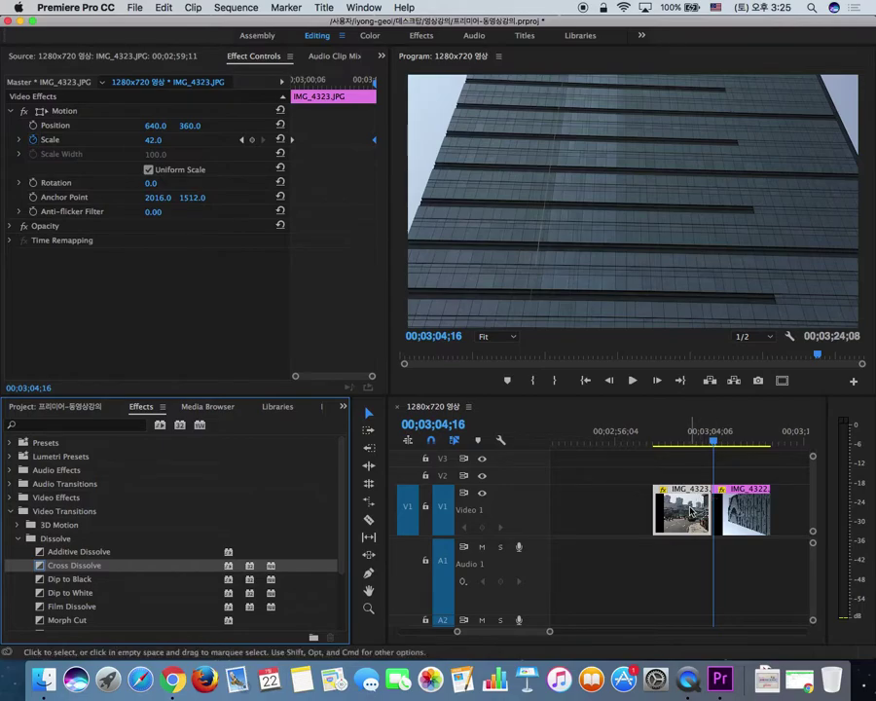
pyautogui.moveTo(39, 568); pyautogui.dragTo(711, 513)
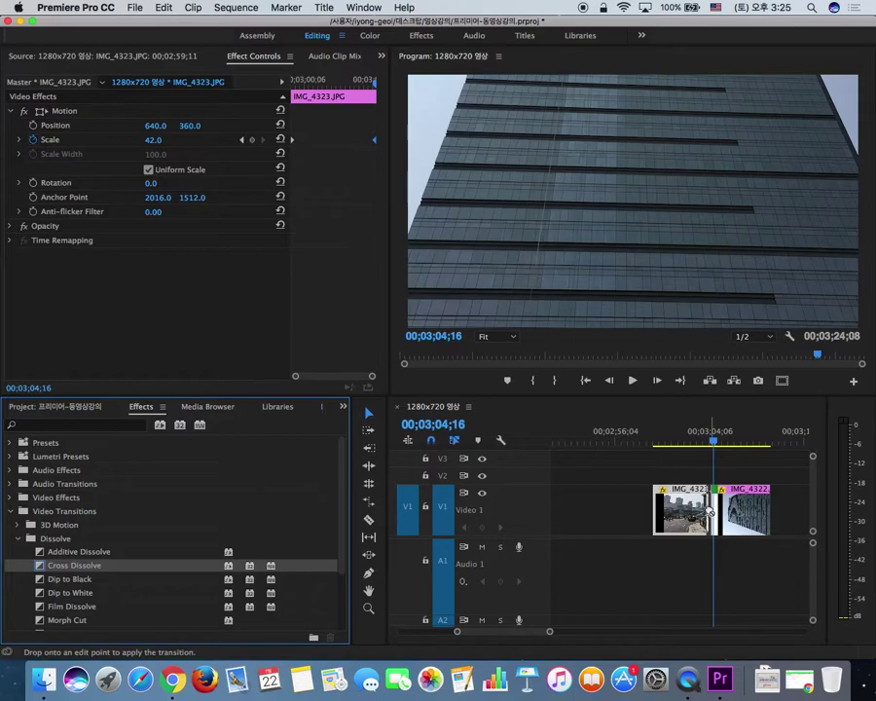
# - Set the Cross Dissolve's duration to 15 frames
pyautogui.press('=')
pyautogui.press('=')
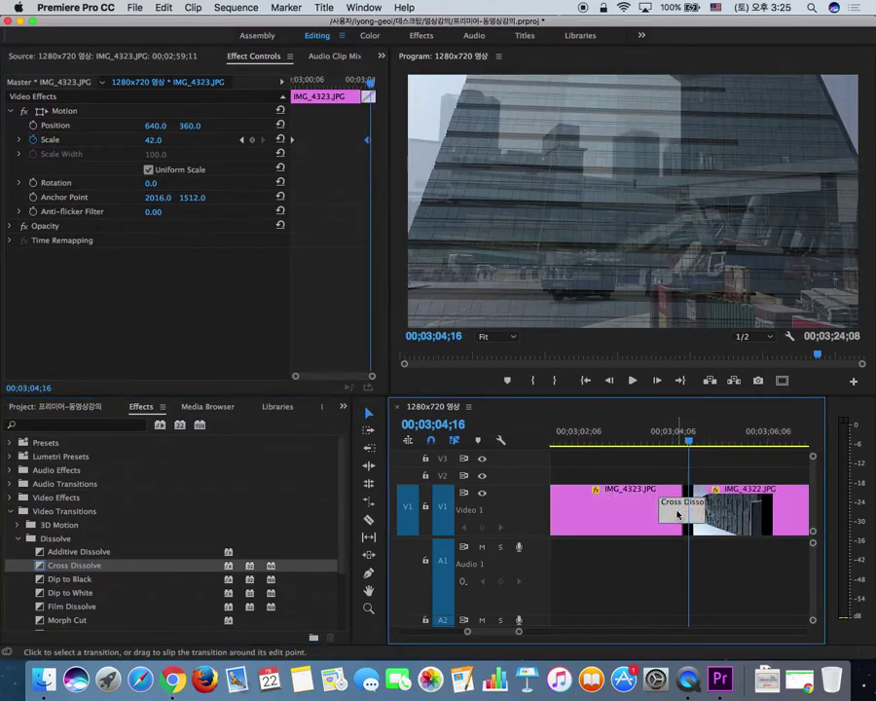
pyautogui.click(678, 514)
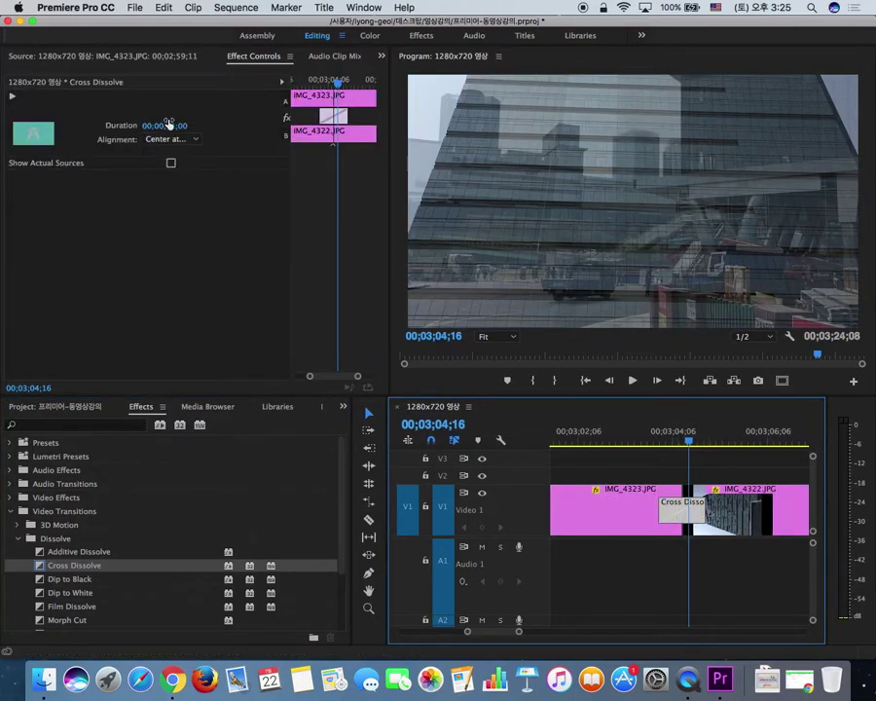
pyautogui.click(168, 125)
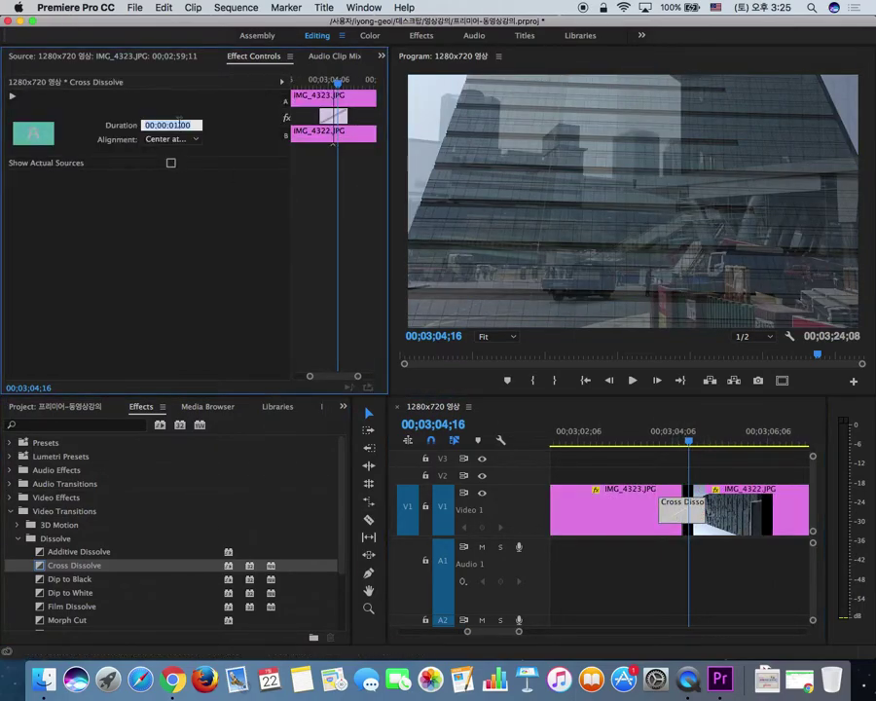
pyautogui.write('15')
pyautogui.press('Return')
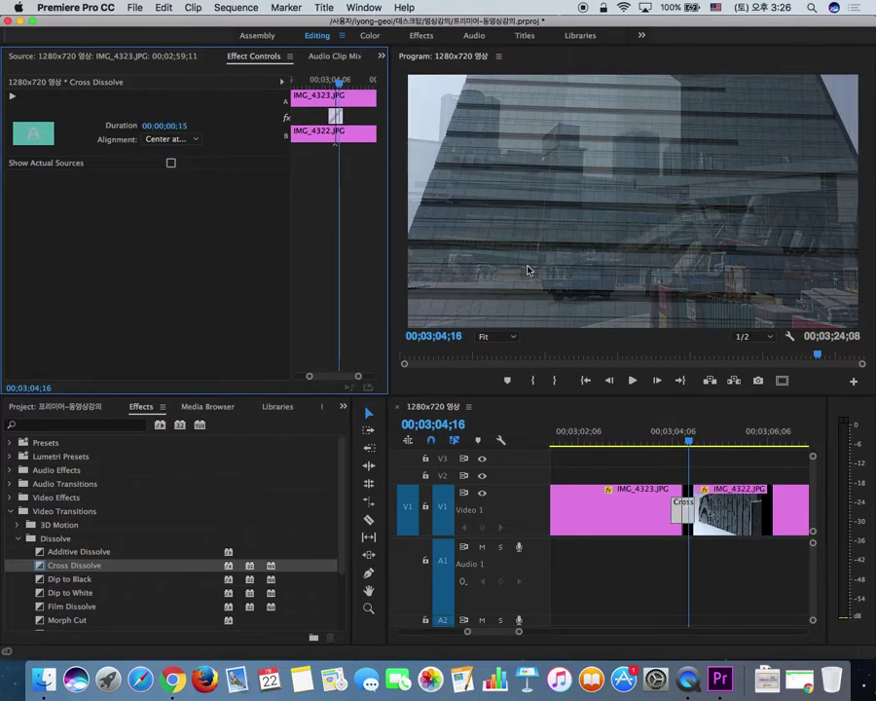
# - Play the sequence from just before IMG_4323.JPG through the Cross Dissolve into IMG_4322.JPG
pyautogui.click(665, 437)
pyautogui.press('-')
pyautogui.press('=')
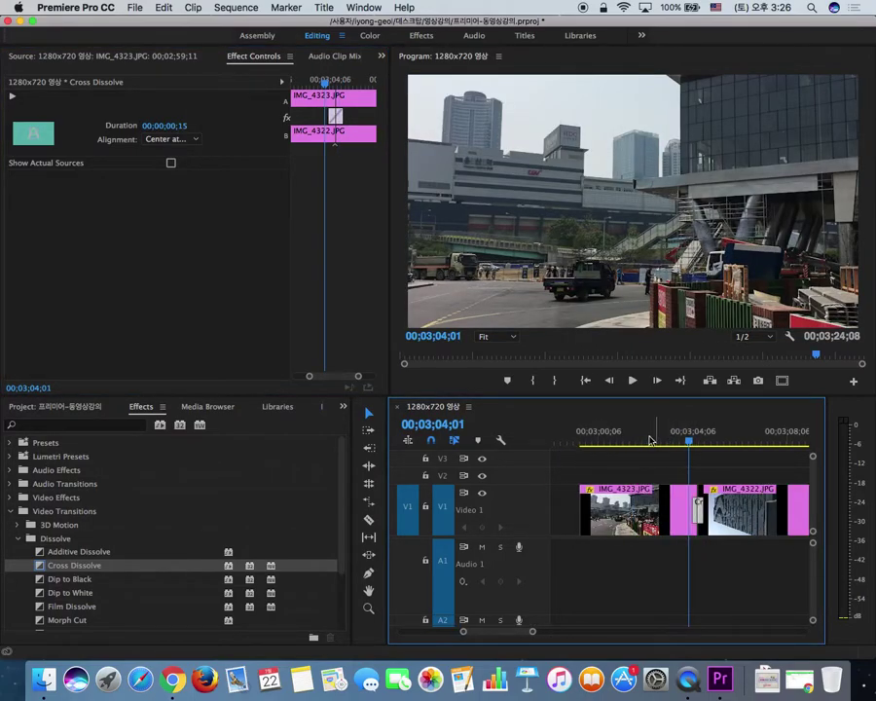
pyautogui.moveTo(605, 442); pyautogui.dragTo(577, 447)
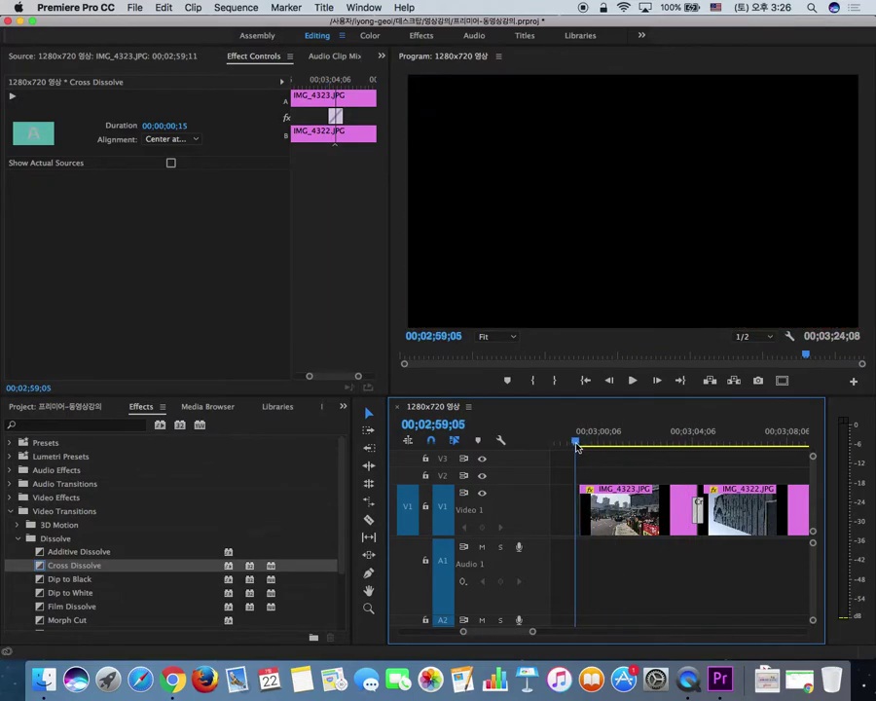
pyautogui.click(619, 461)
pyautogui.press('space')
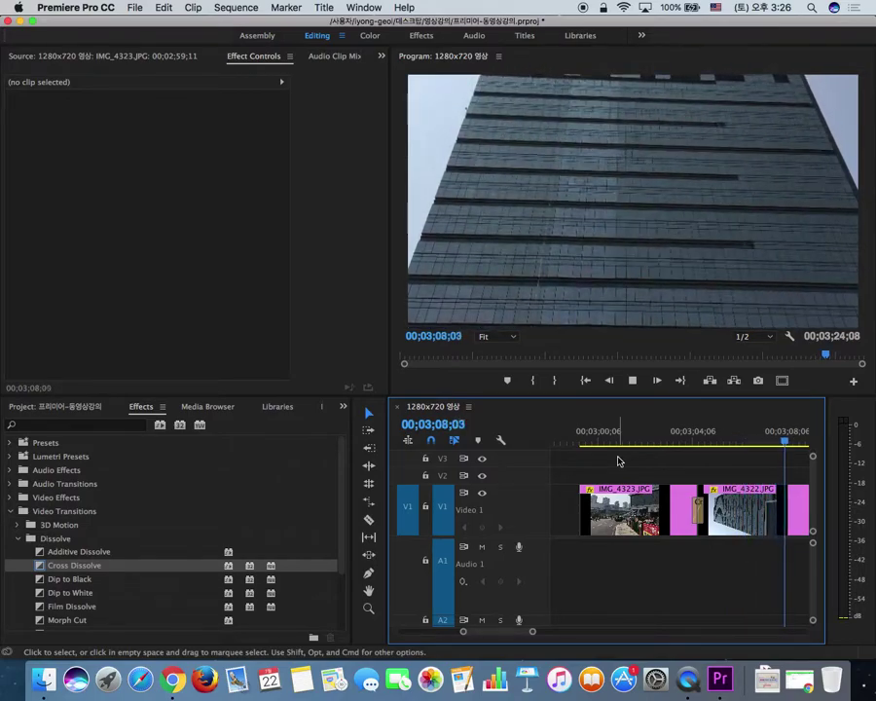
pyautogui.press('space')
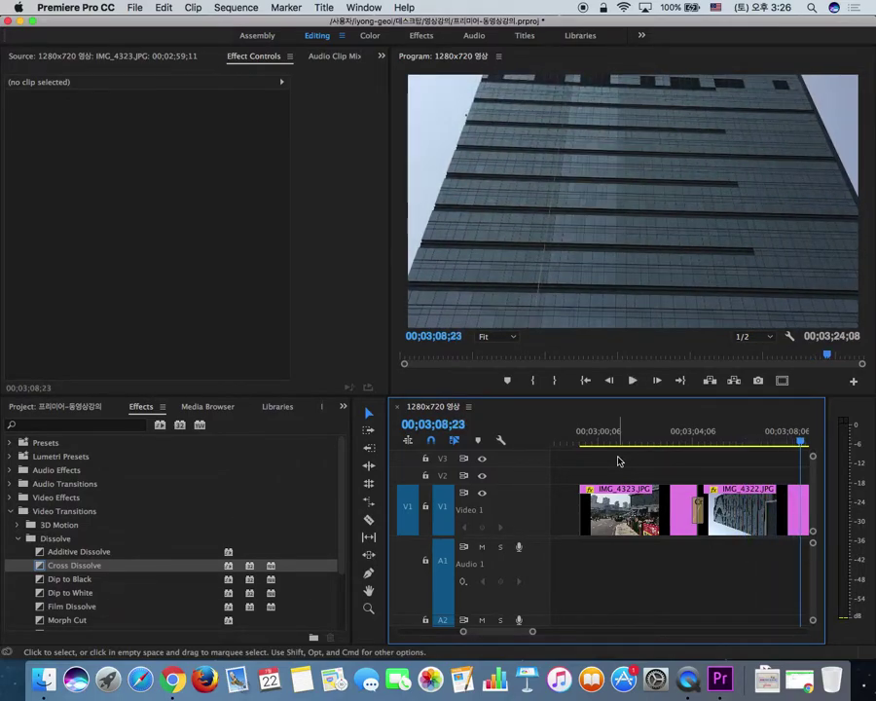
# - Move IMG_4324.JPG directly against the end of IMG_4322.JPG on V1
pyautogui.press('-')
pyautogui.press('-')
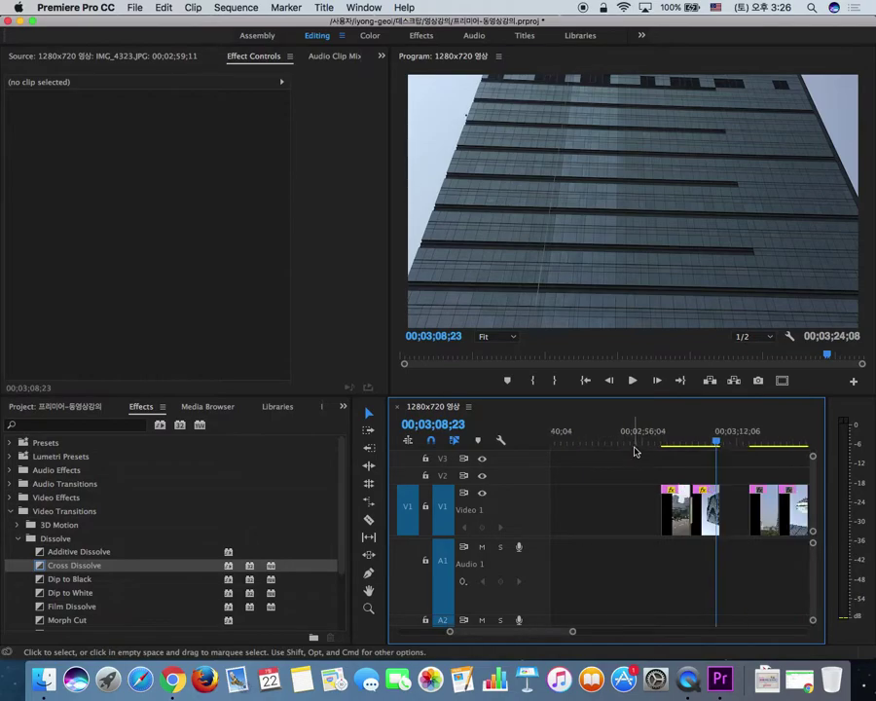
pyautogui.click(759, 446)
pyautogui.press('=')
pyautogui.moveTo(737, 509); pyautogui.dragTo(665, 510)
# - Set IMG_4324.JPG's Scale to 42 and start Position and Scale keyframes at 00;03;10;21
pyautogui.moveTo(626, 438)
pyautogui.mouseDown()
pyautogui.moveTo(594, 443)
pyautogui.moveTo(632, 443)
pyautogui.mouseUp()
pyautogui.moveTo(647, 504); pyautogui.dragTo(199, 174)
pyautogui.moveTo(156, 139); pyautogui.dragTo(100, 139)
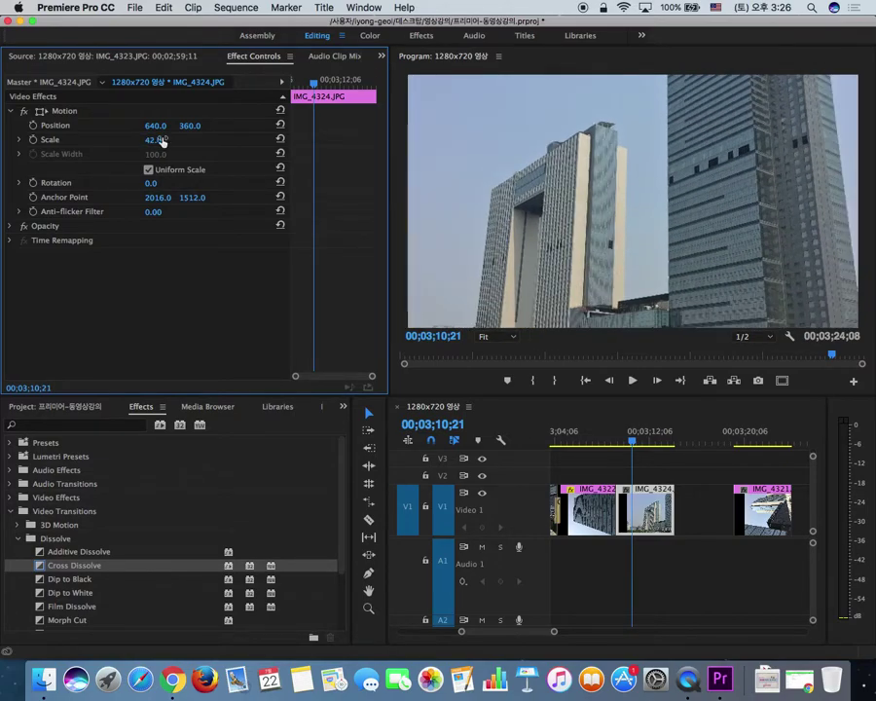
pyautogui.click(33, 125)
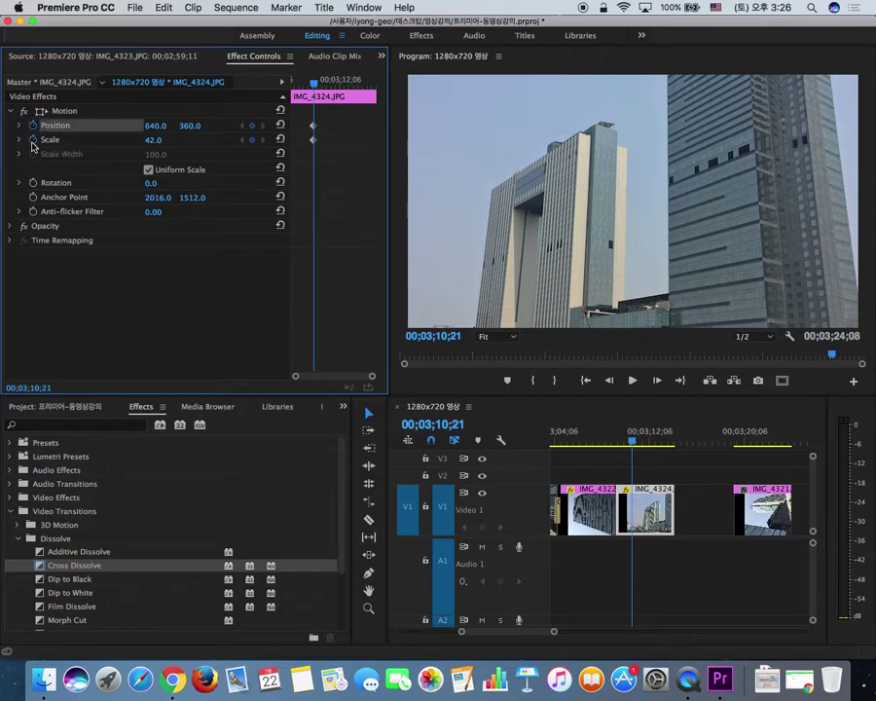
pyautogui.click(33, 144)
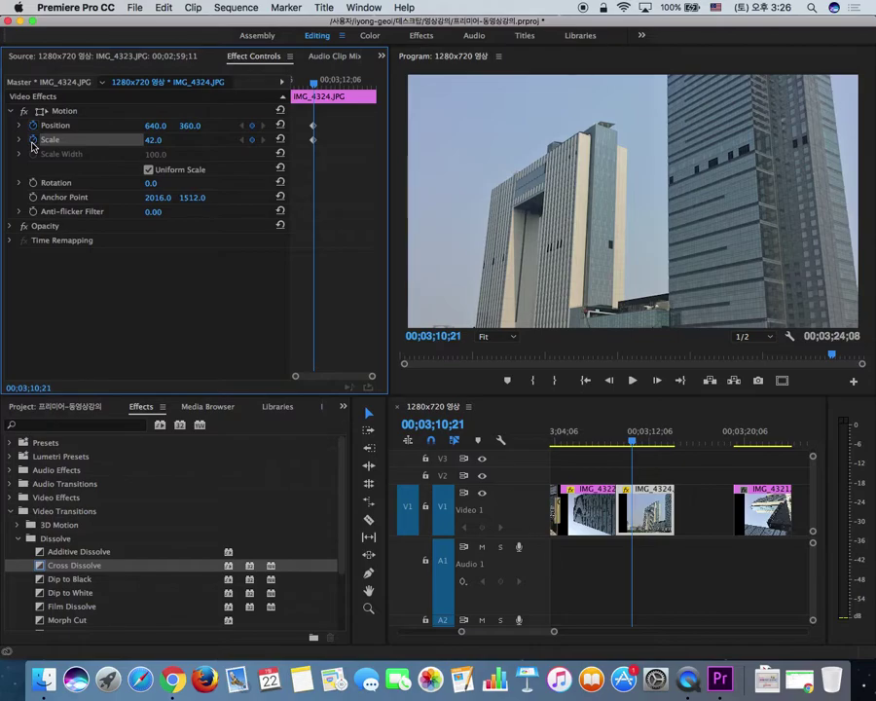
# - At 00;03;12;21, keyframe IMG_4324.JPG's Scale at 36 and shift the image to Position 712, 311.4
pyautogui.moveTo(346, 85); pyautogui.dragTo(348, 84)
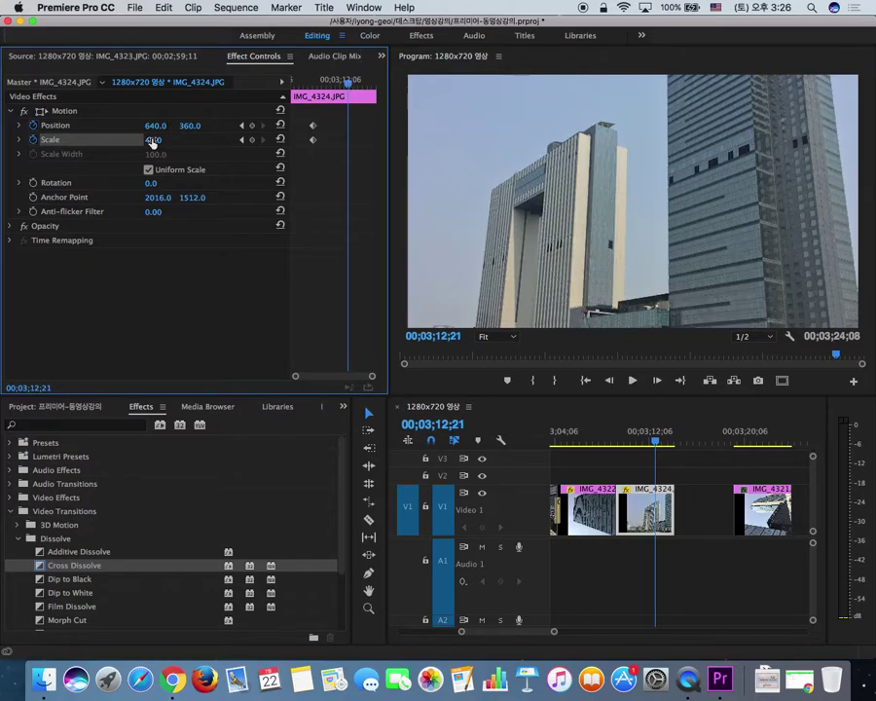
pyautogui.moveTo(153, 140); pyautogui.dragTo(147, 140)
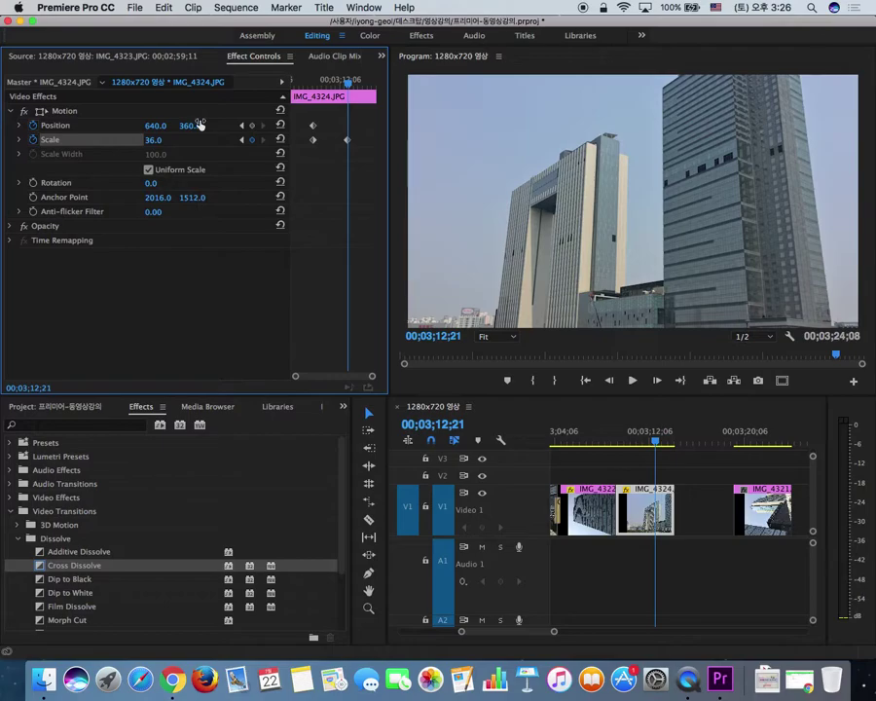
pyautogui.click(685, 136)
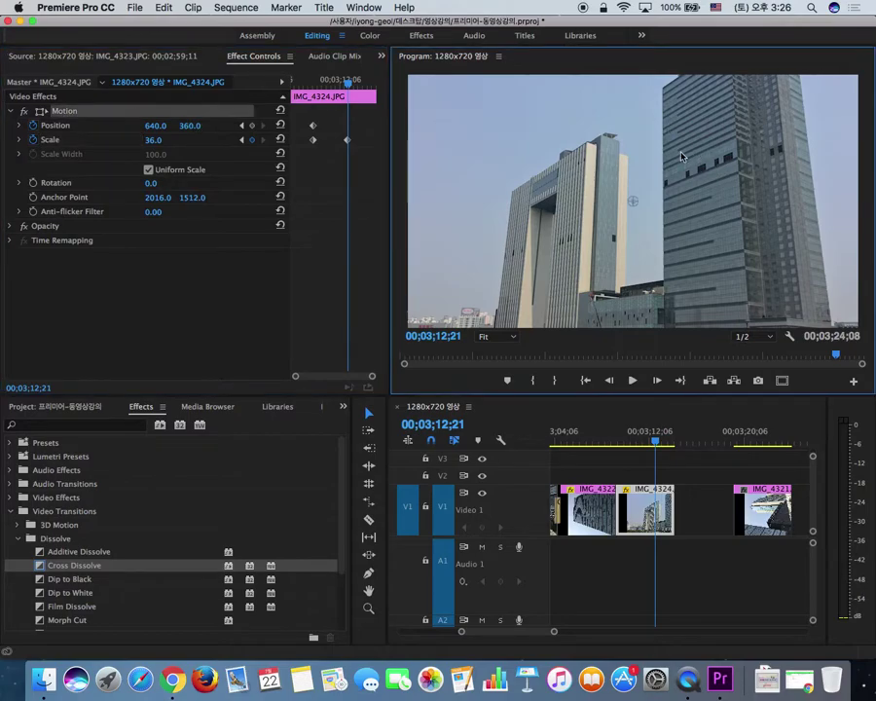
pyautogui.moveTo(667, 175); pyautogui.dragTo(693, 157)
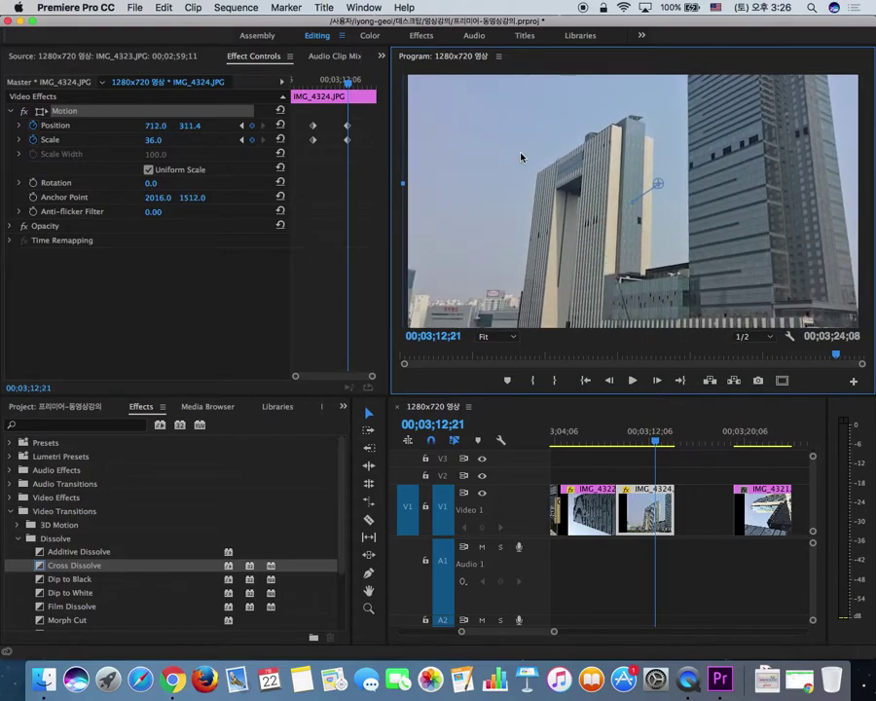
# - Spread IMG_4324.JPG's Position and Scale keyframes out to the clip's start and end
pyautogui.click(318, 127)
pyautogui.moveTo(320, 126); pyautogui.dragTo(243, 145)
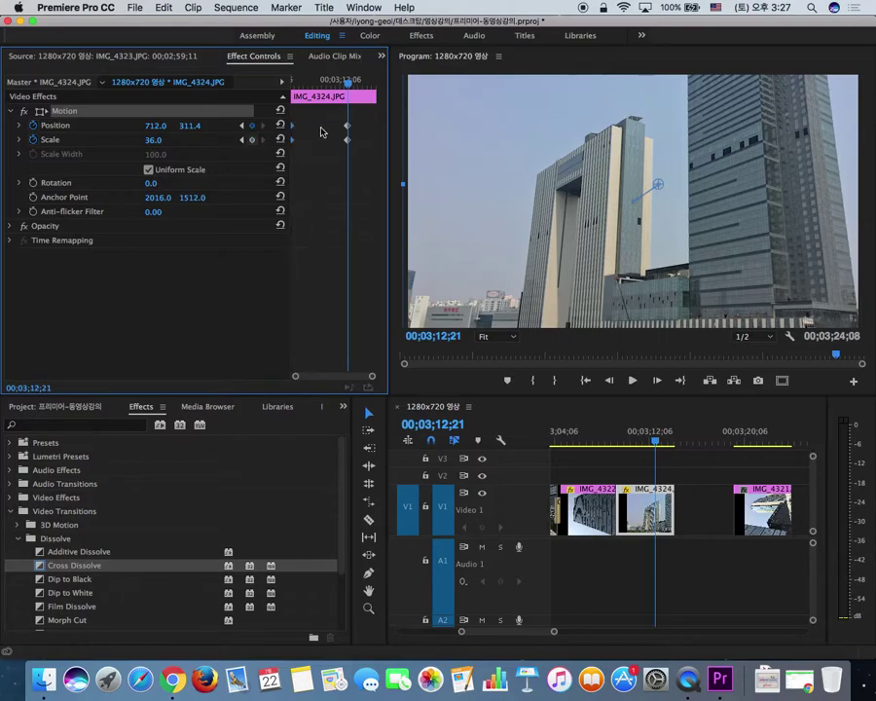
pyautogui.moveTo(349, 143); pyautogui.dragTo(367, 142)
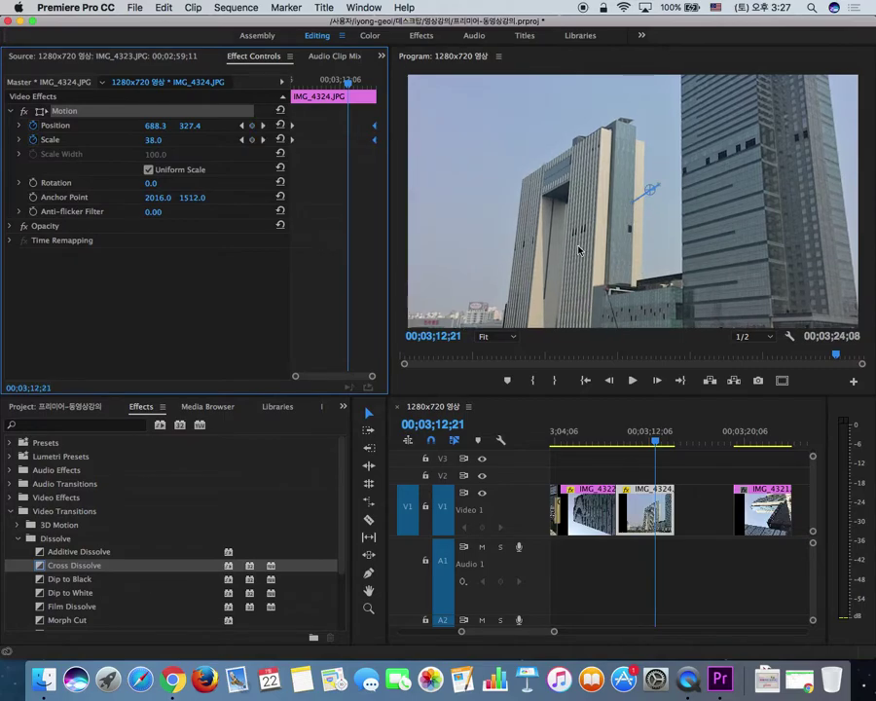
# - Play from the end of IMG_4322.JPG through IMG_4324.JPG twice to check the zoom-out motion
pyautogui.click(598, 441)
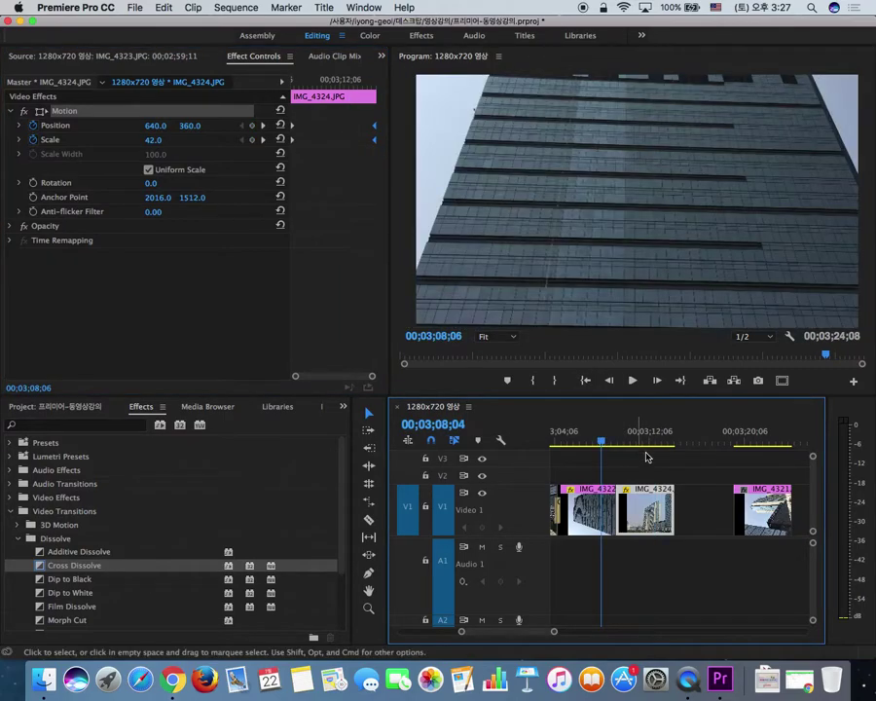
pyautogui.click(707, 453)
pyautogui.press('space')
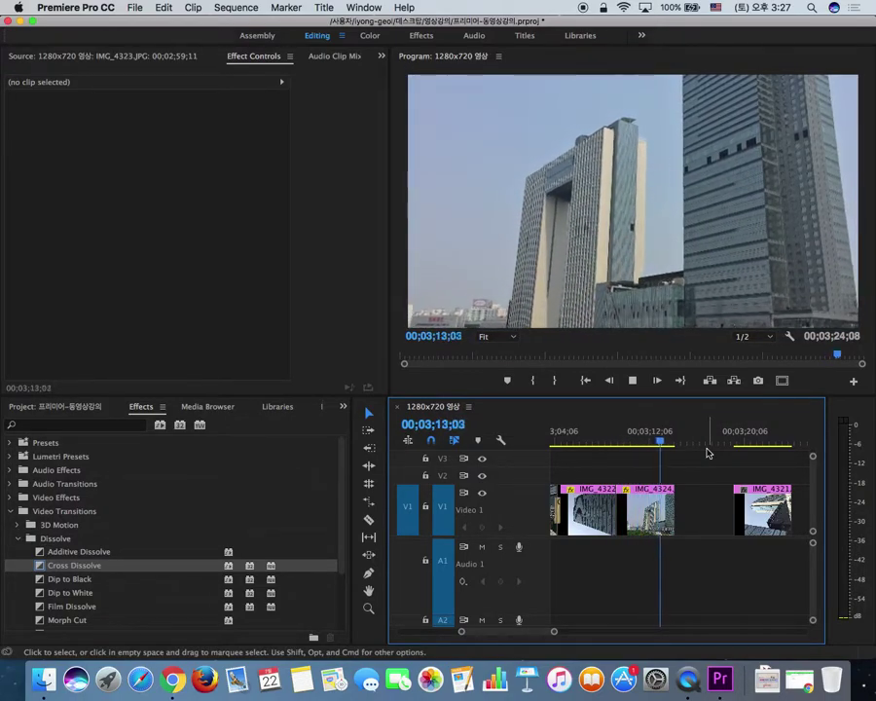
pyautogui.press('space')
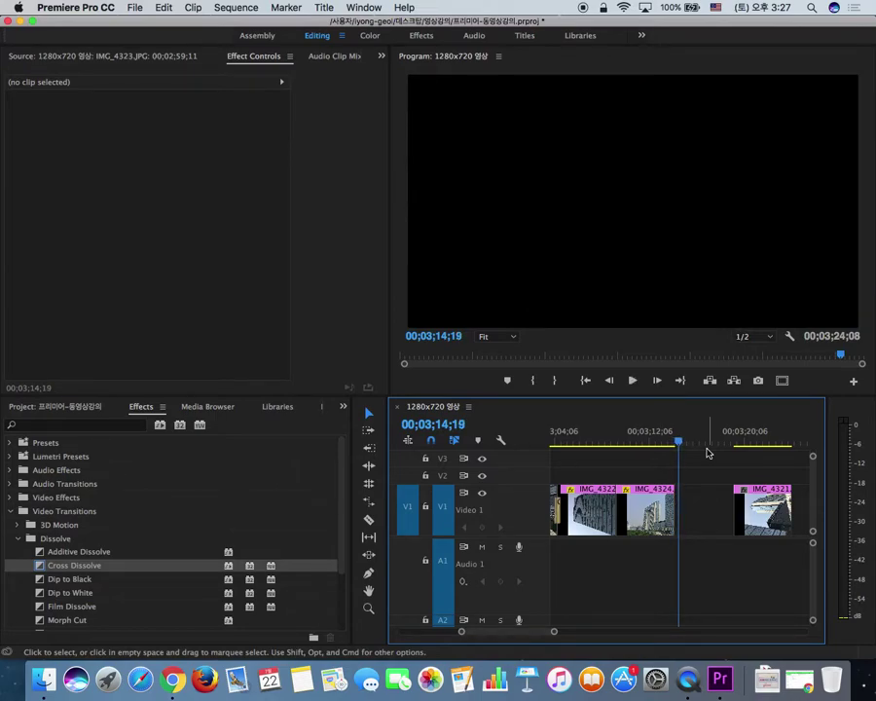
pyautogui.click(655, 440)
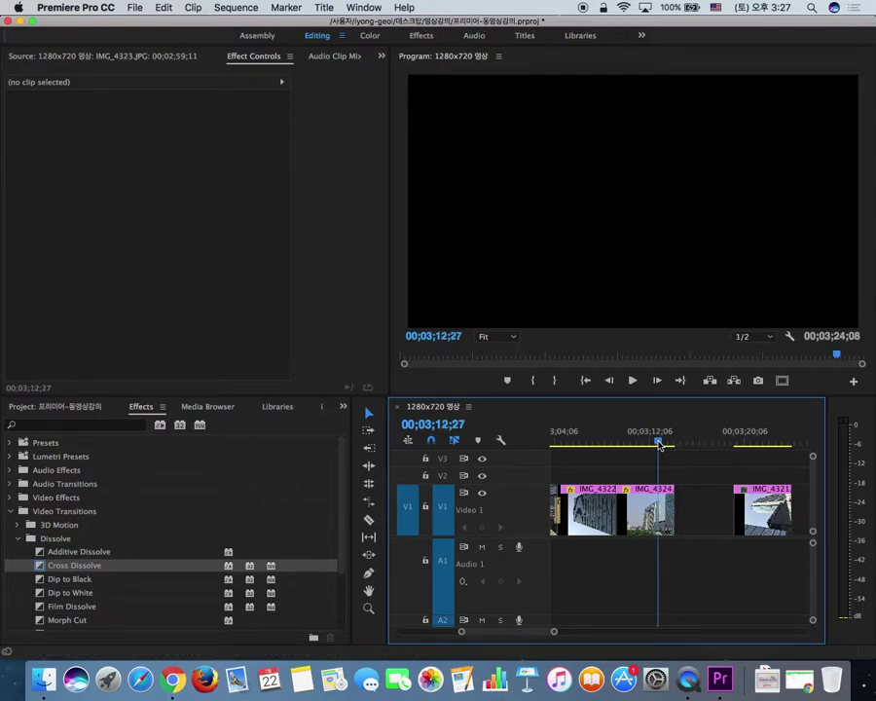
pyautogui.click(604, 443)
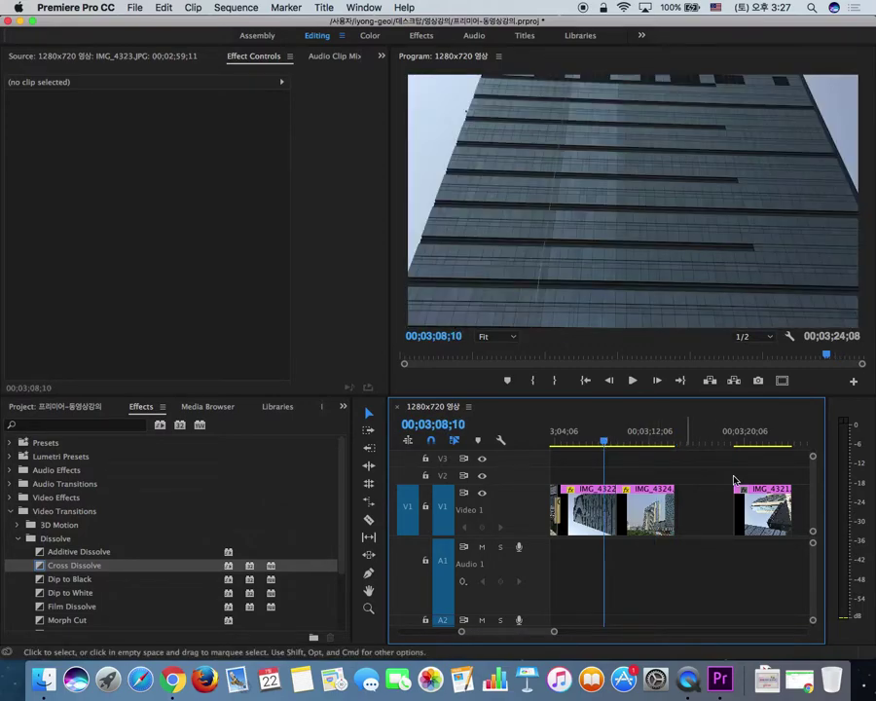
pyautogui.press('space')
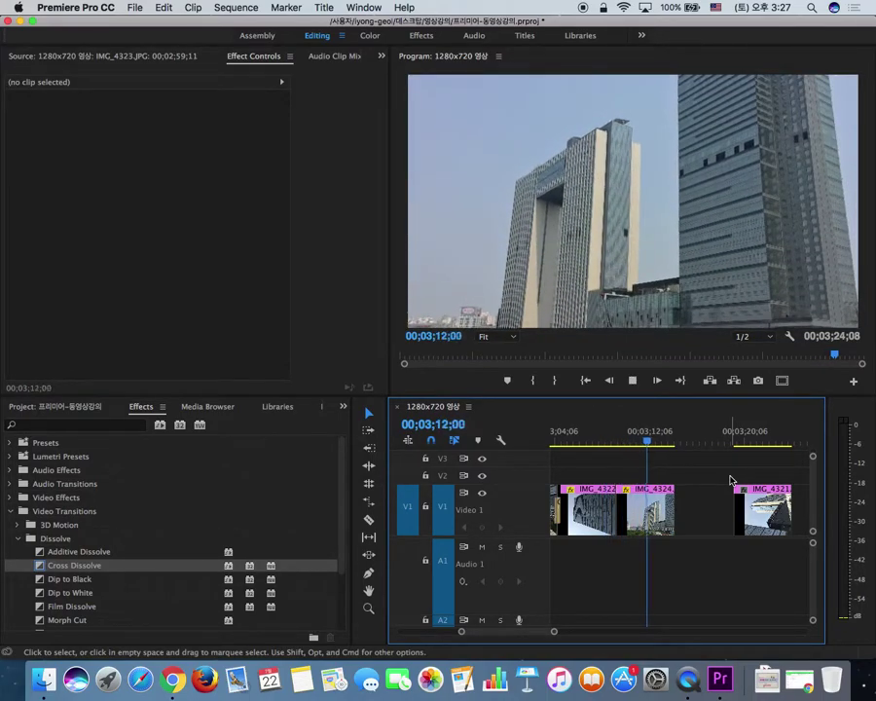
pyautogui.press('space')
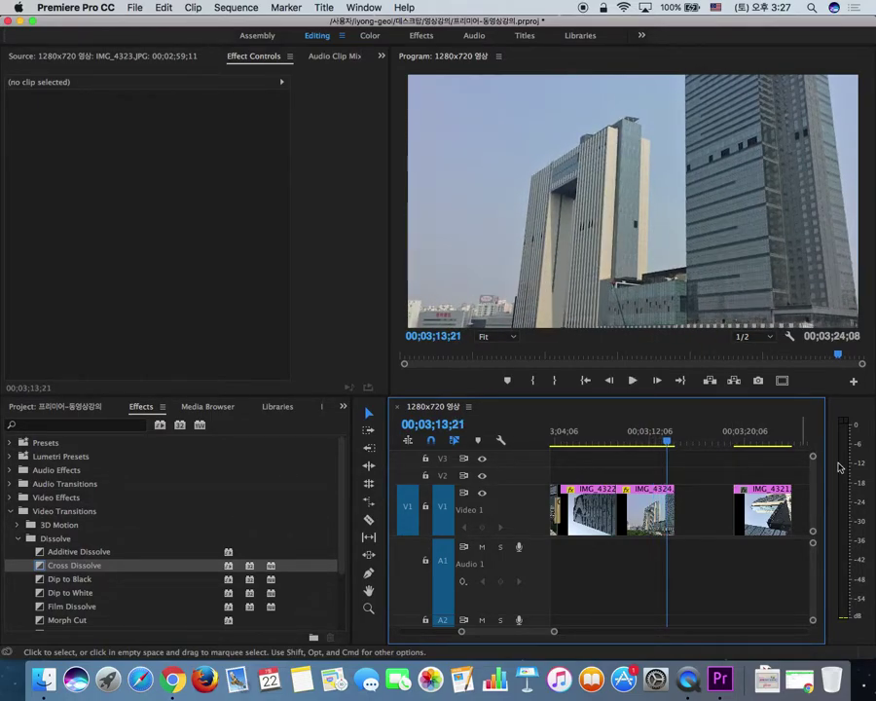
# - Move IMG_4321.JPG directly against the end of IMG_4324.JPG on V1 and set its Rotation to 85°
pyautogui.moveTo(771, 512); pyautogui.dragTo(706, 512)
pyautogui.moveTo(673, 443); pyautogui.dragTo(693, 443)
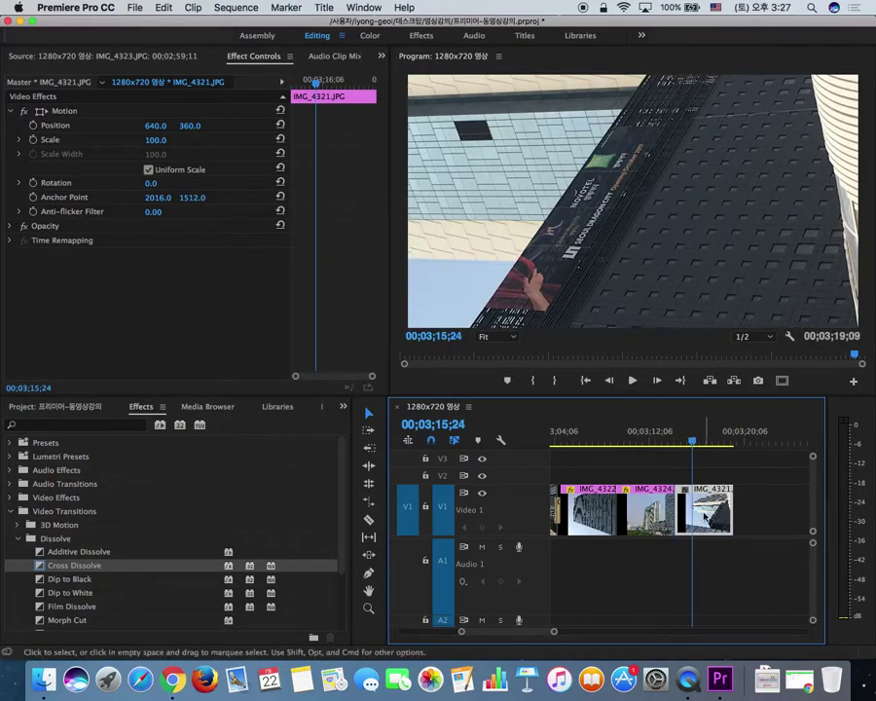
pyautogui.moveTo(151, 183); pyautogui.dragTo(245, 183)
pyautogui.click(160, 184)
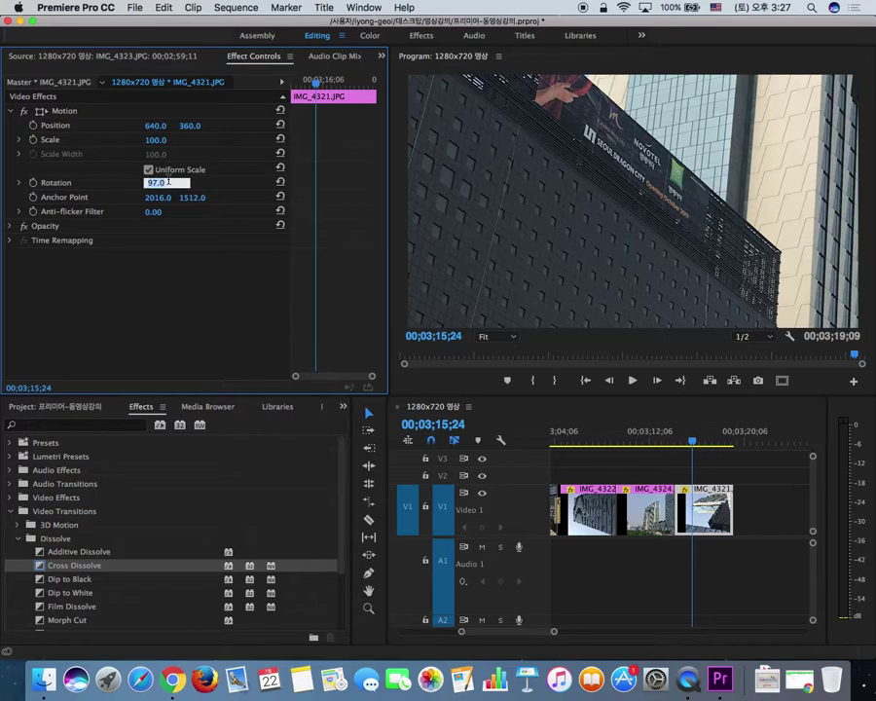
pyautogui.write('90')
pyautogui.press('Return')
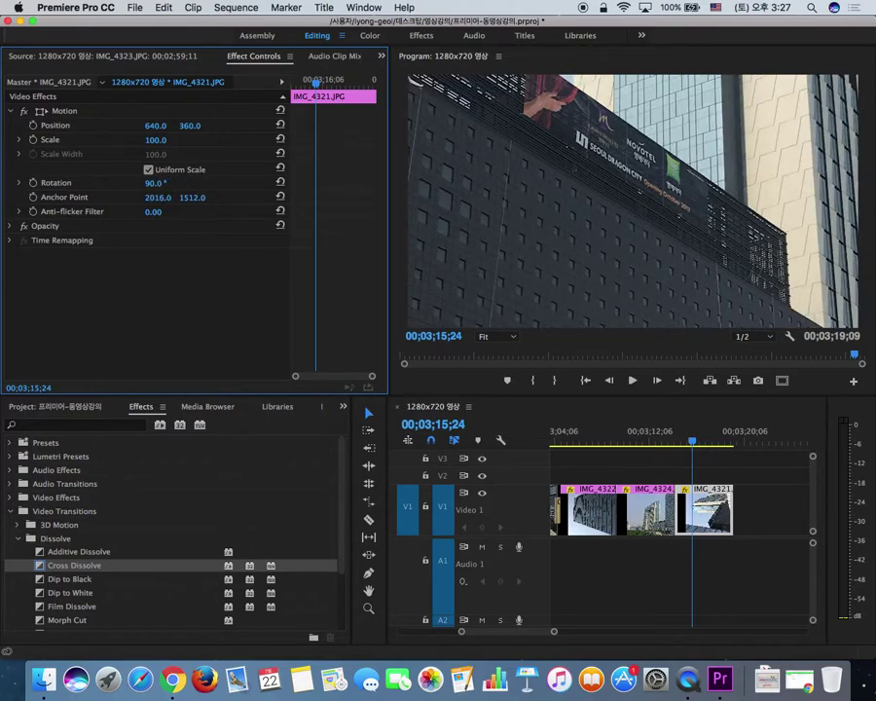
pyautogui.click(166, 182)
pyautogui.write('8')
pyautogui.press('Return')
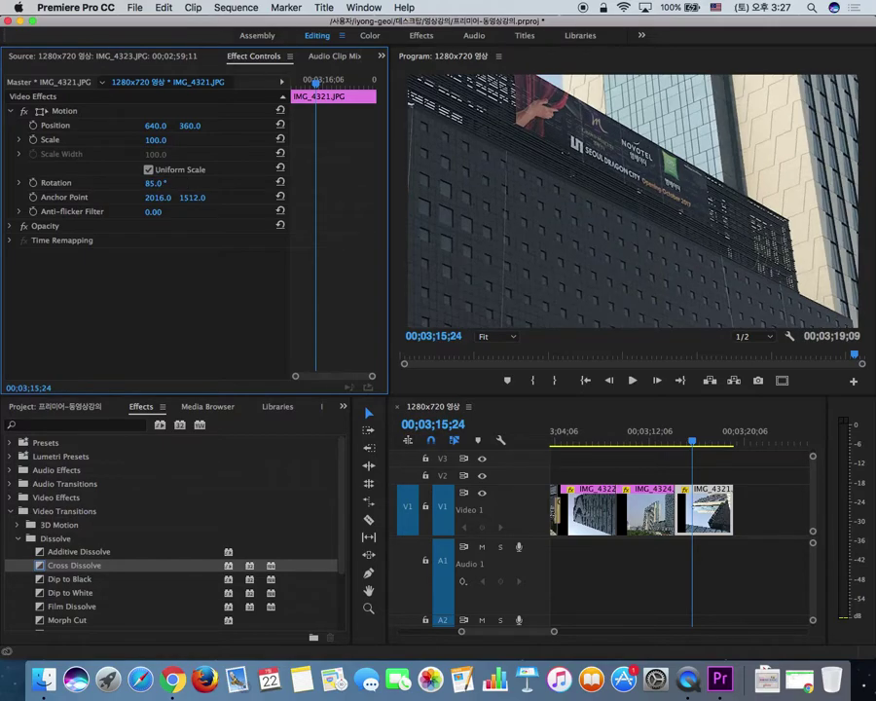
# - Keyframe IMG_4321.JPG's Scale and Rotation at 00;03;15;24, and at 00;03;17;17 set Scale to 56 and Rotation to 90°
pyautogui.click(33, 184)
pyautogui.click(33, 141)
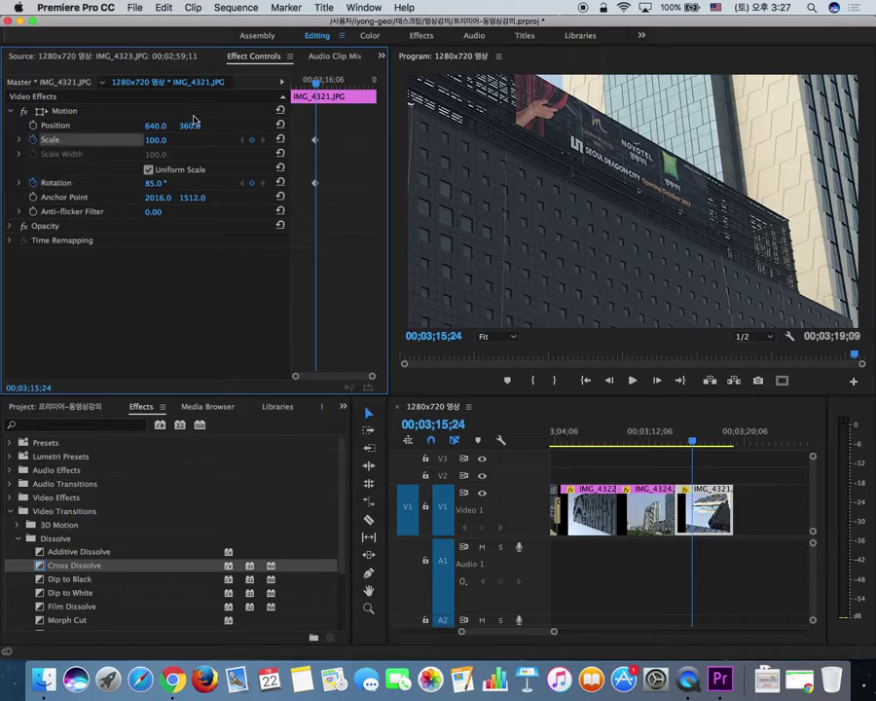
pyautogui.click(348, 87)
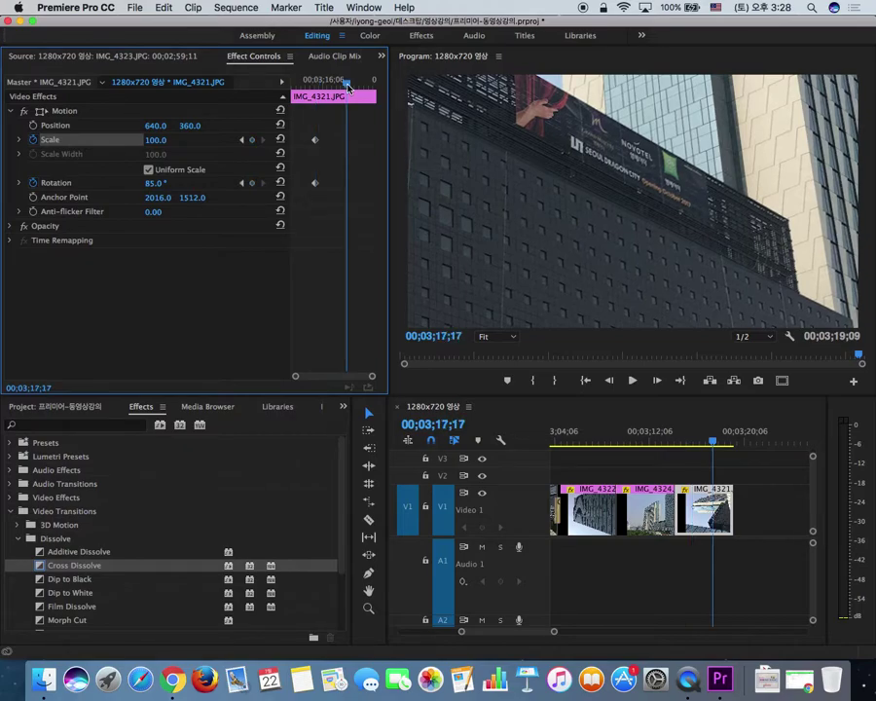
pyautogui.click(161, 142)
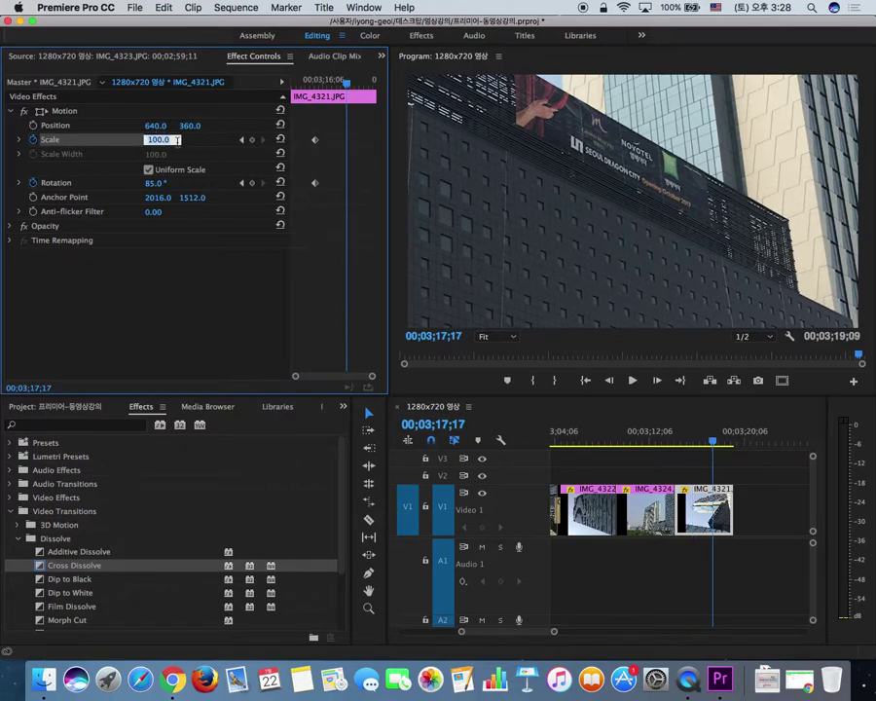
pyautogui.moveTo(160, 140); pyautogui.dragTo(118, 141)
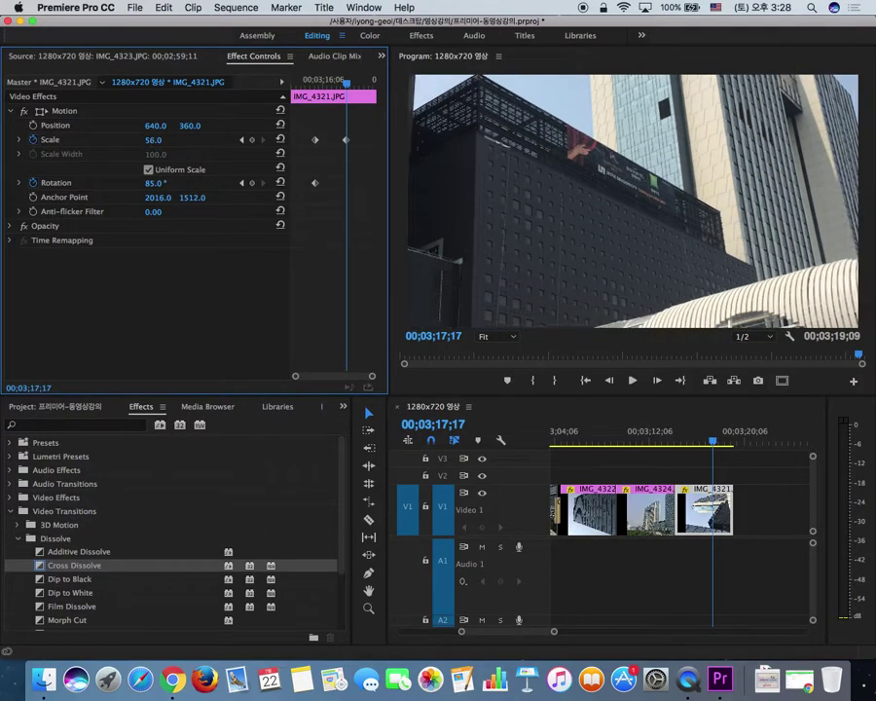
pyautogui.click(158, 182)
pyautogui.write('90')
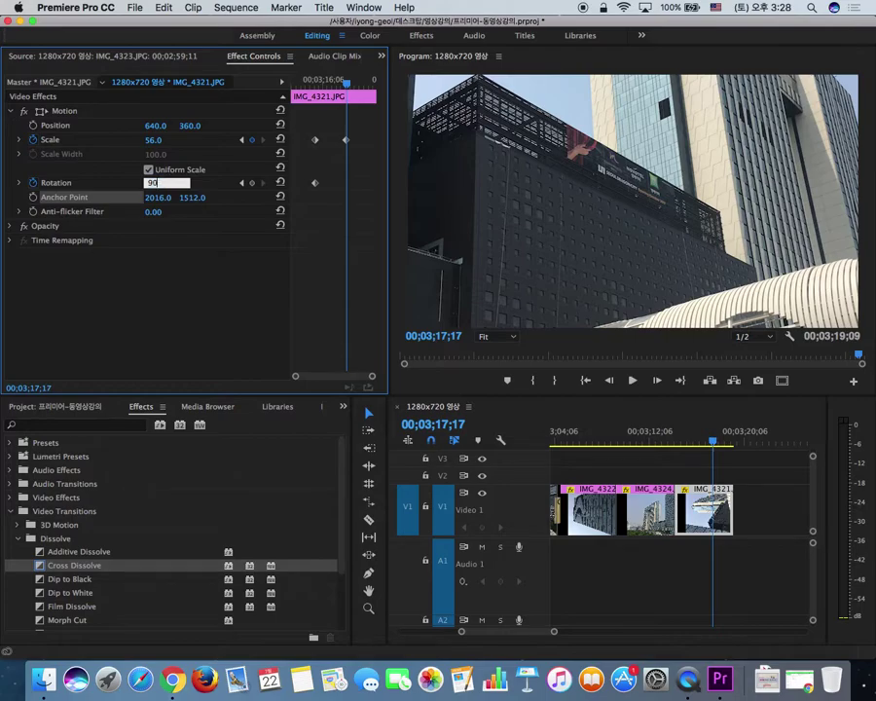
pyautogui.press('Return')
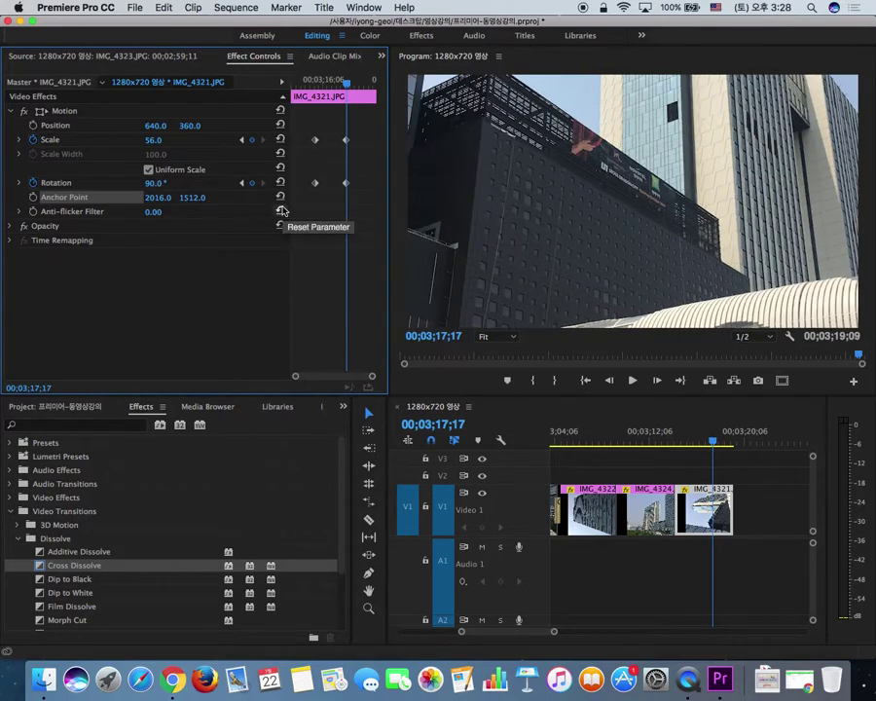
# - Spread IMG_4321.JPG's Scale and Rotation keyframes out to the clip's start and end, and play across its cut
pyautogui.moveTo(305, 120); pyautogui.dragTo(233, 190)
pyautogui.moveTo(339, 125); pyautogui.dragTo(410, 176)
pyautogui.click(672, 440)
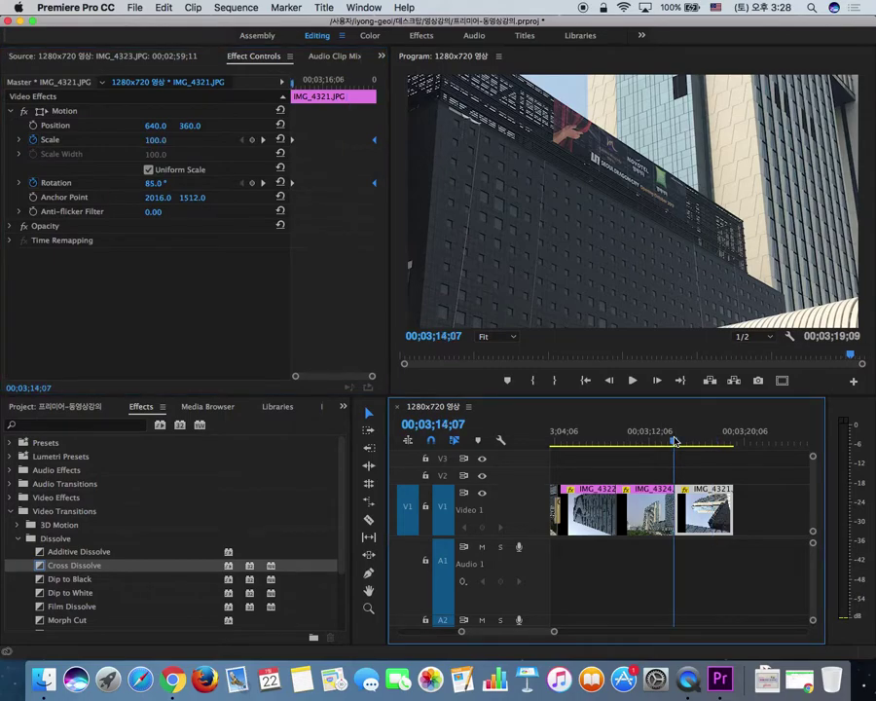
pyautogui.click(665, 444)
pyautogui.press('space')
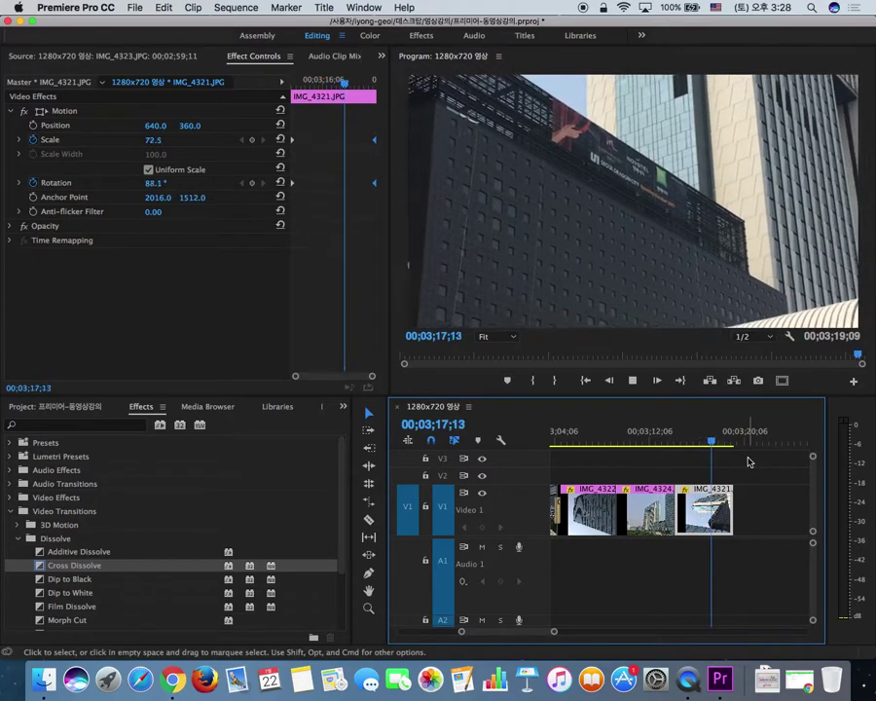
# - Play the opening seconds of the sequence and view the whole sequence in the timeline
pyautogui.press('space')
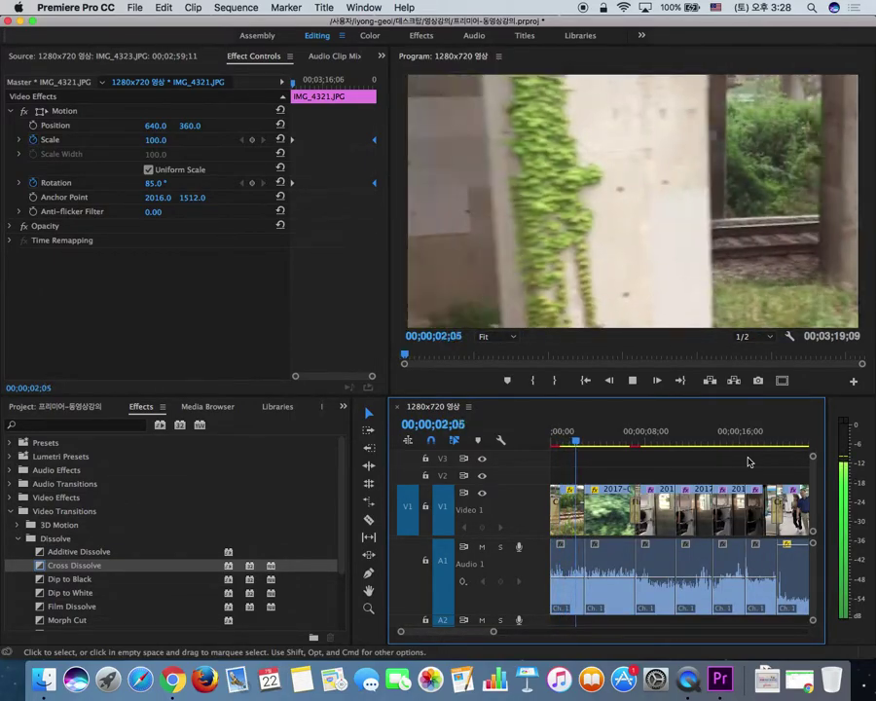
pyautogui.press('space')
pyautogui.press('-')
pyautogui.press('-')
pyautogui.press('-')
pyautogui.press('-')
pyautogui.press('-')
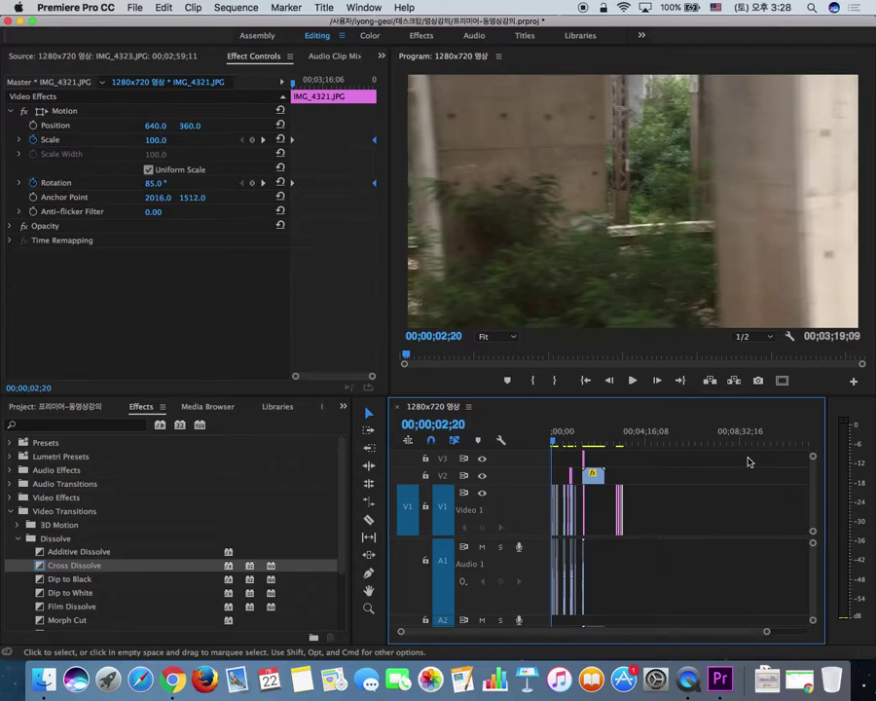
# - Save the project and place the Title 01 clip from the project on V2 above the photo clips
pyautogui.press('super+s')
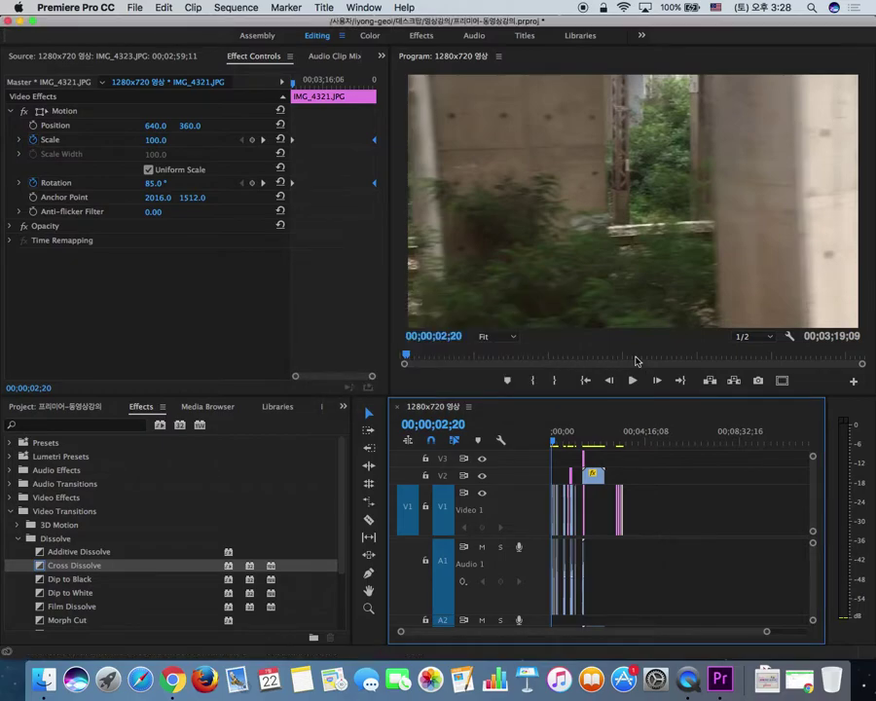
pyautogui.click(121, 58)
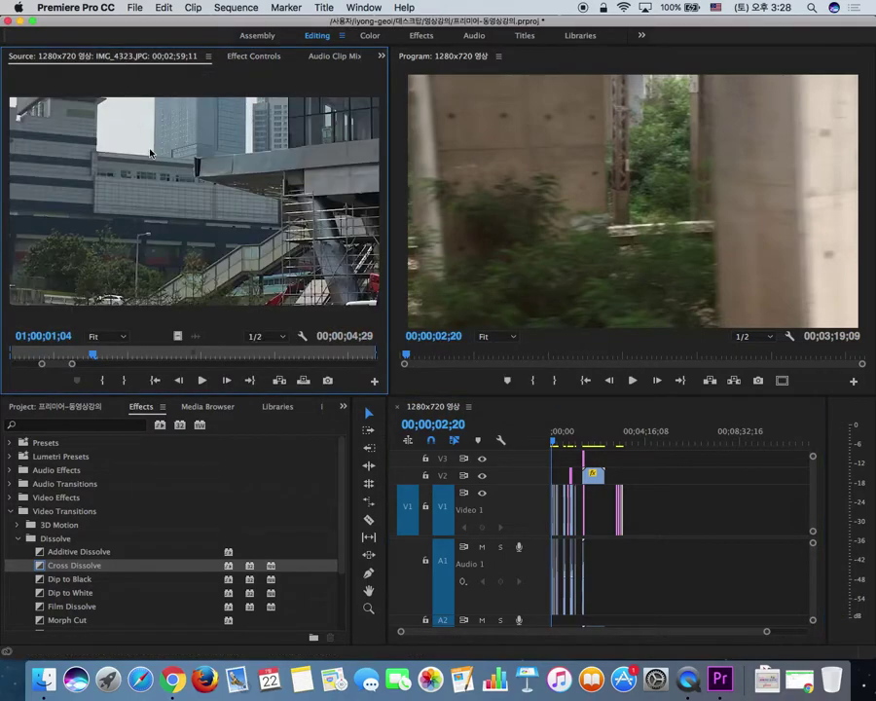
pyautogui.click(52, 409)
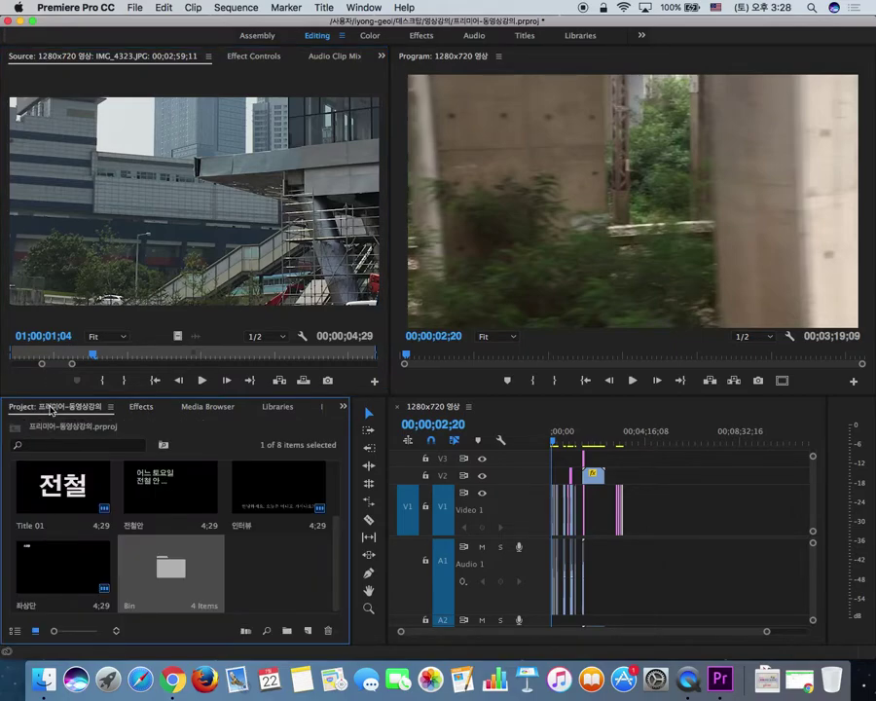
pyautogui.click(63, 491)
# - Move Title 01 on V2 directly above IMG_4323.JPG so it spans that photo, and scrub through the title
pyautogui.moveTo(629, 473); pyautogui.dragTo(621, 444)
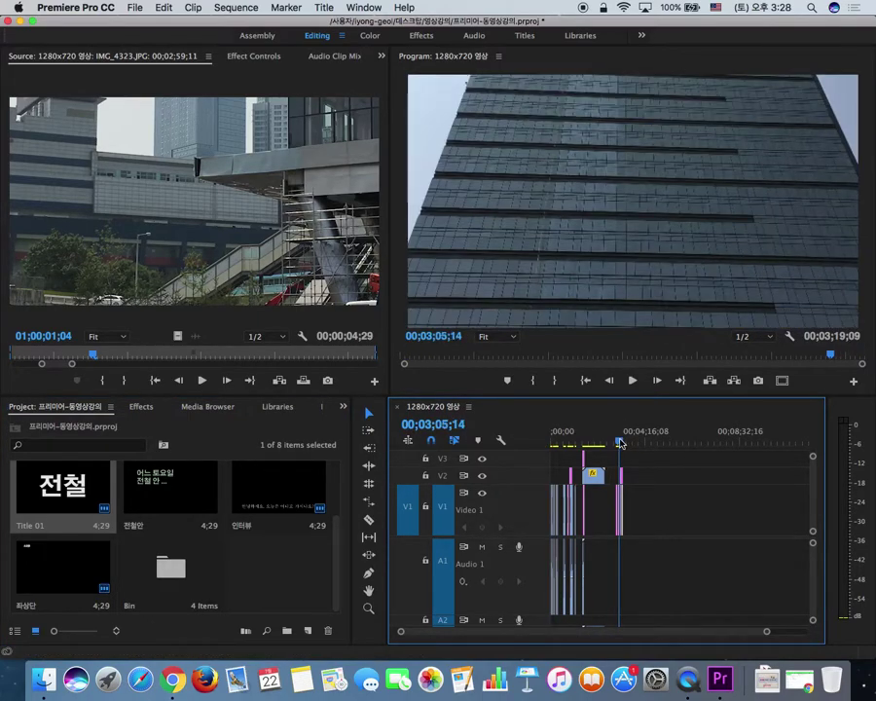
pyautogui.press('=')
pyautogui.press('=')
pyautogui.press('=')
pyautogui.press('=')
pyautogui.press('-')
pyautogui.press('=')
pyautogui.press('=')
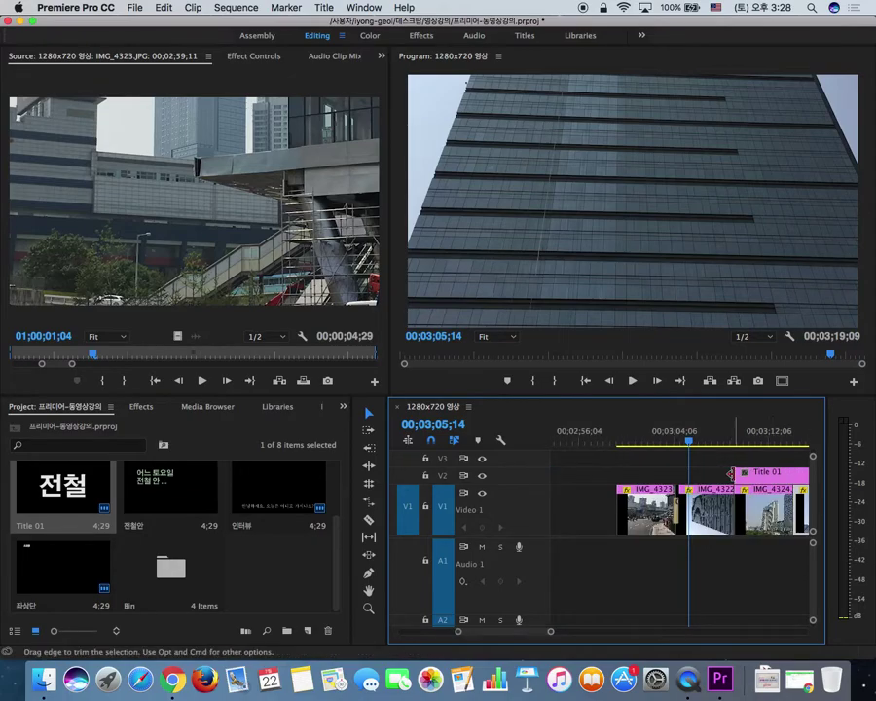
pyautogui.click(742, 474)
pyautogui.moveTo(777, 473); pyautogui.dragTo(639, 475)
pyautogui.moveTo(728, 472); pyautogui.dragTo(673, 471)
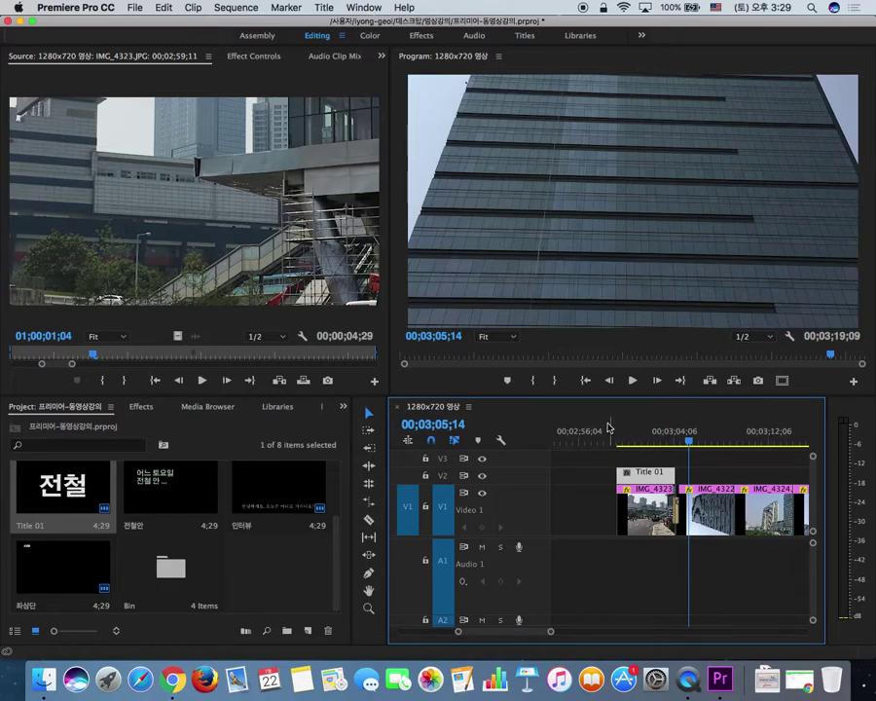
pyautogui.moveTo(642, 435)
pyautogui.mouseDown()
pyautogui.moveTo(619, 438)
pyautogui.moveTo(638, 439)
pyautogui.moveTo(627, 440)
pyautogui.mouseUp()
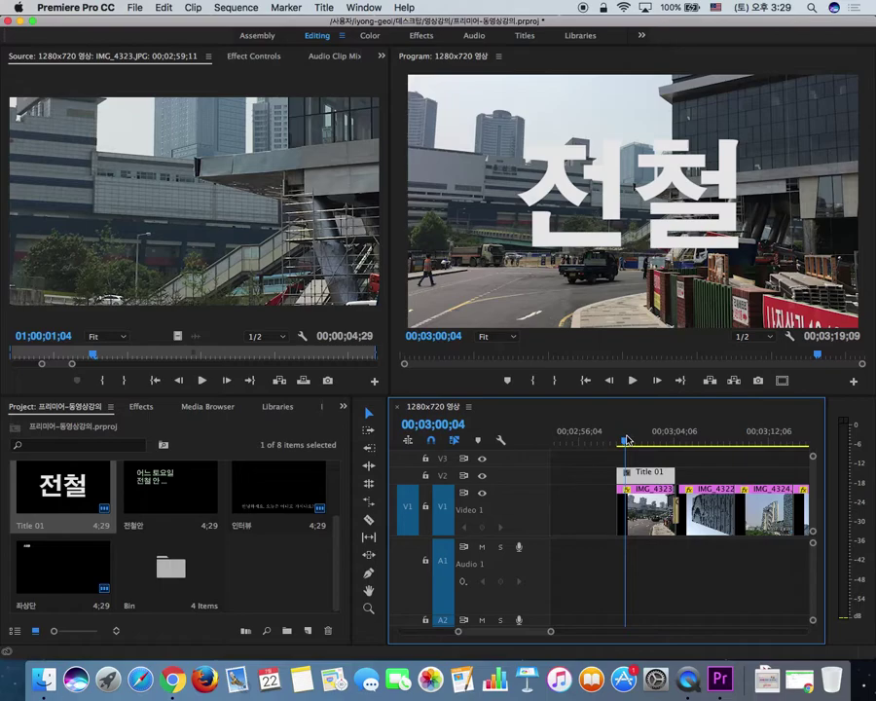
pyautogui.moveTo(628, 440)
pyautogui.mouseDown()
pyautogui.moveTo(674, 446)
pyautogui.moveTo(645, 443)
pyautogui.mouseUp()
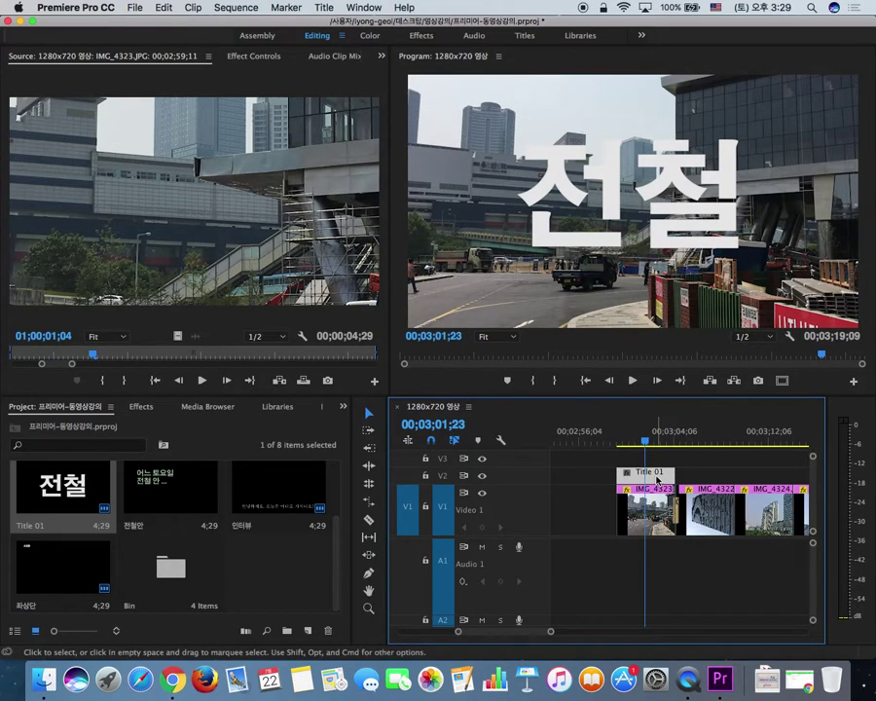
# - Keyframe Title 01's Scale at 00;03;01;23, and at 00;03;02;28 set Scale to 136
pyautogui.click(252, 56)
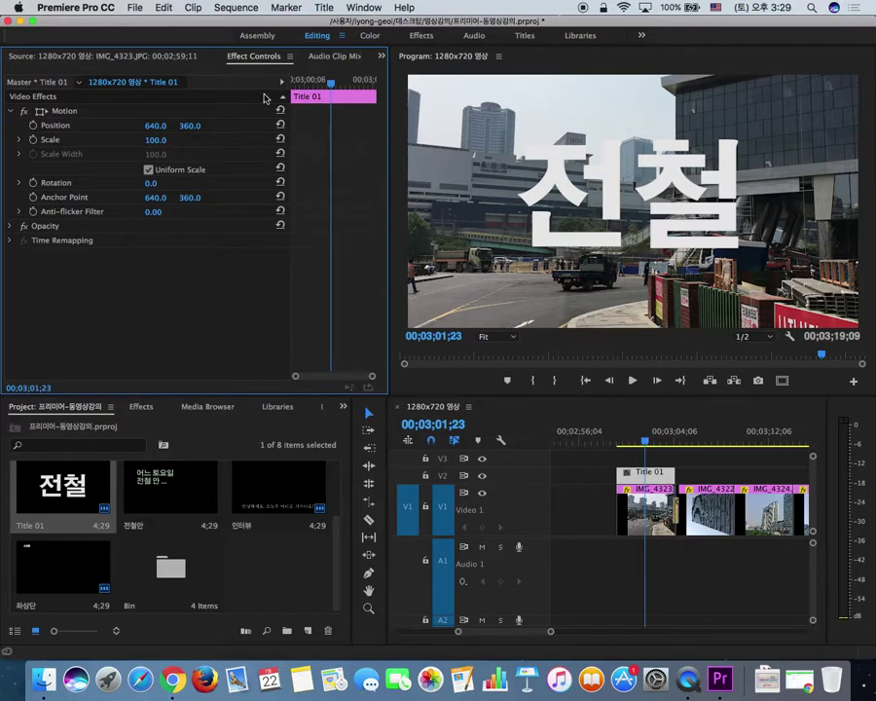
pyautogui.click(34, 142)
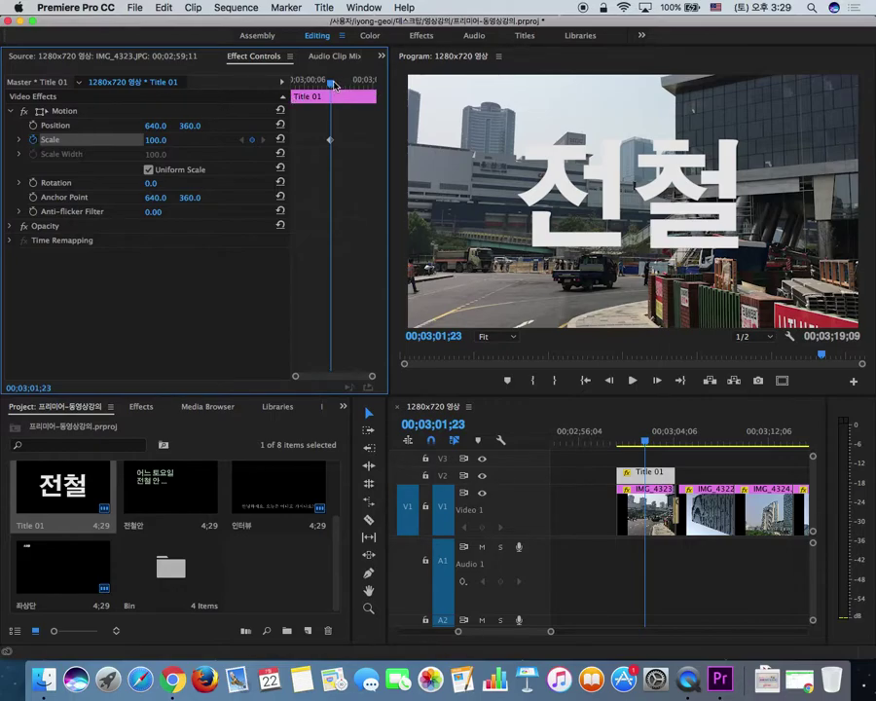
pyautogui.moveTo(332, 88); pyautogui.dragTo(350, 90)
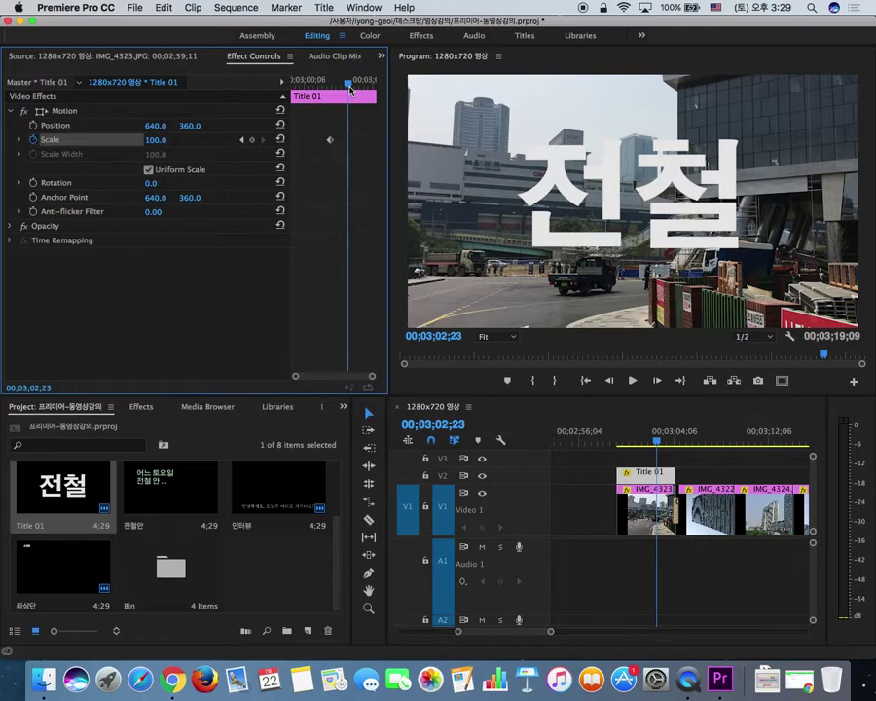
pyautogui.click(359, 84)
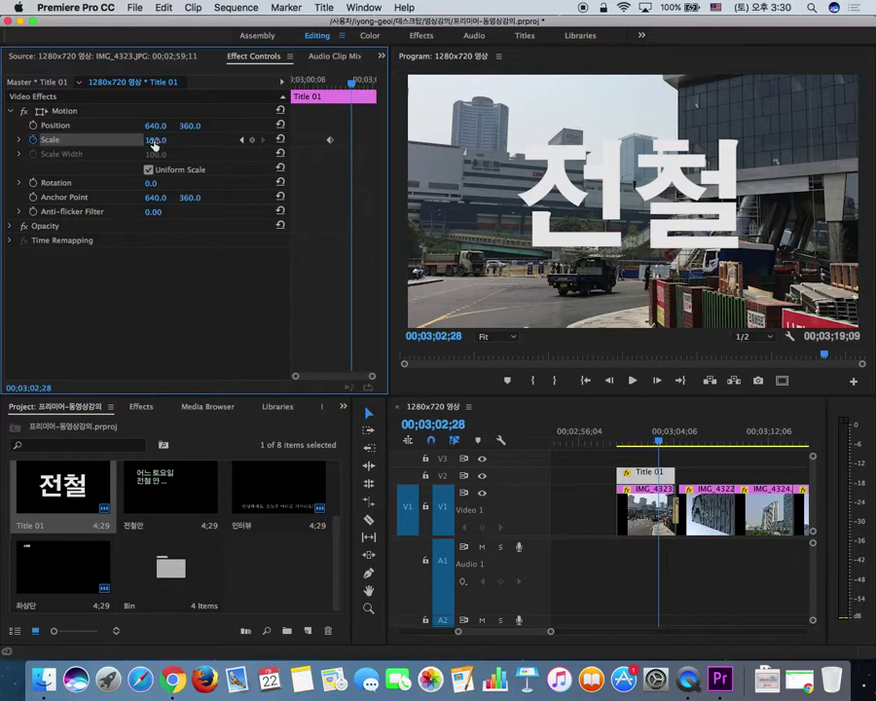
pyautogui.moveTo(153, 146); pyautogui.dragTo(188, 146)
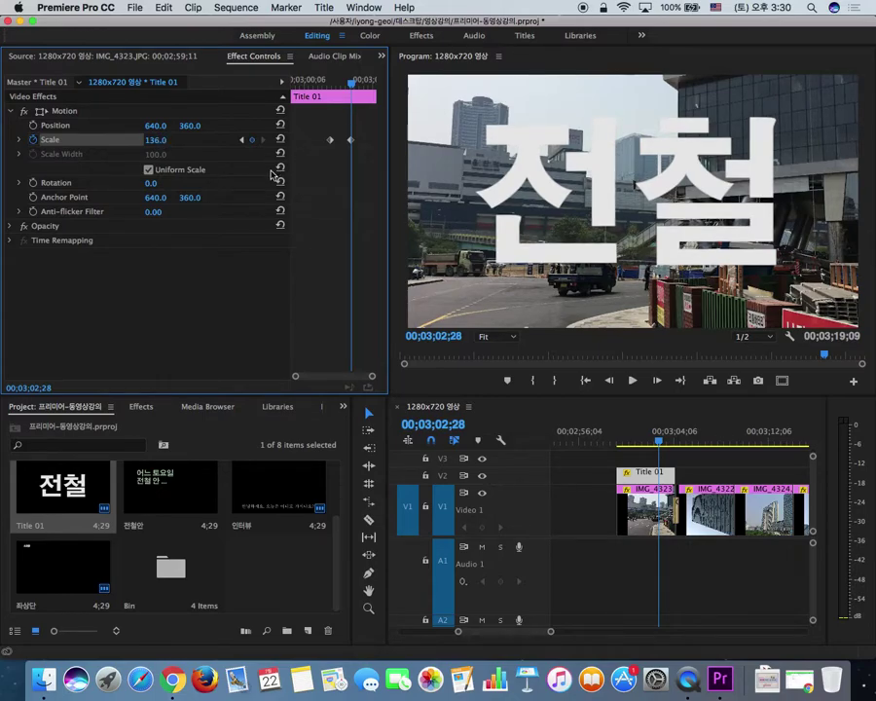
# - Spread Title 01's Scale keyframes out to the clip's start and end, and play the enlarging title
pyautogui.moveTo(332, 143); pyautogui.dragTo(263, 142)
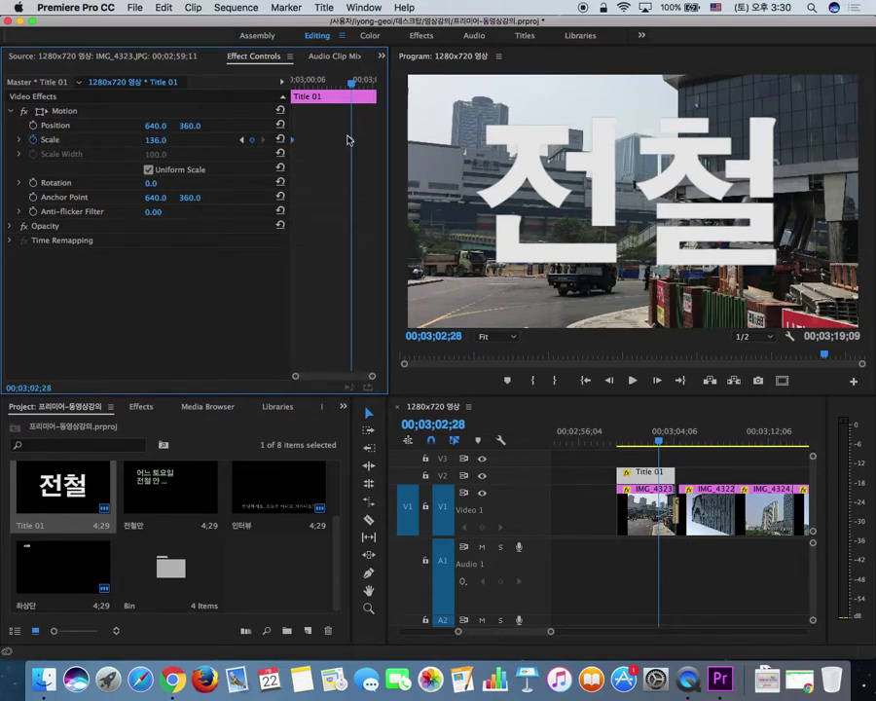
pyautogui.moveTo(351, 141); pyautogui.dragTo(374, 140)
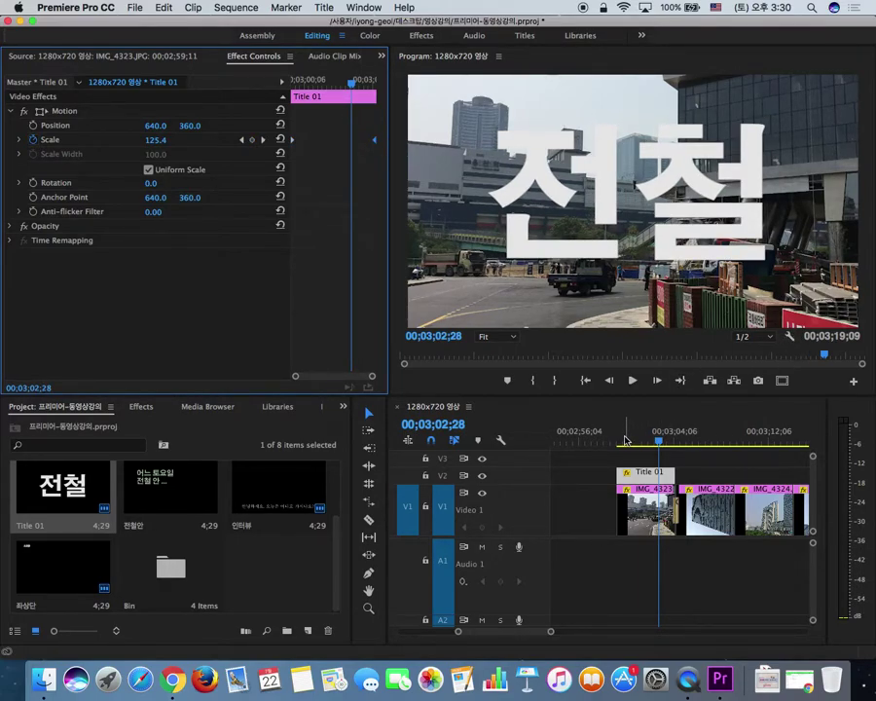
pyautogui.moveTo(624, 441); pyautogui.dragTo(614, 444)
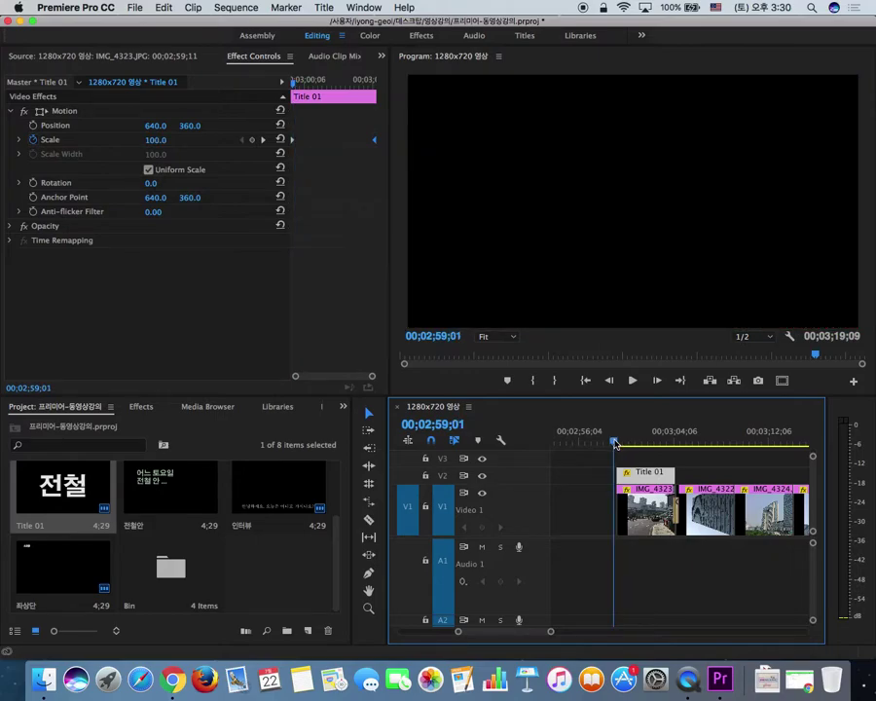
pyautogui.press('space')
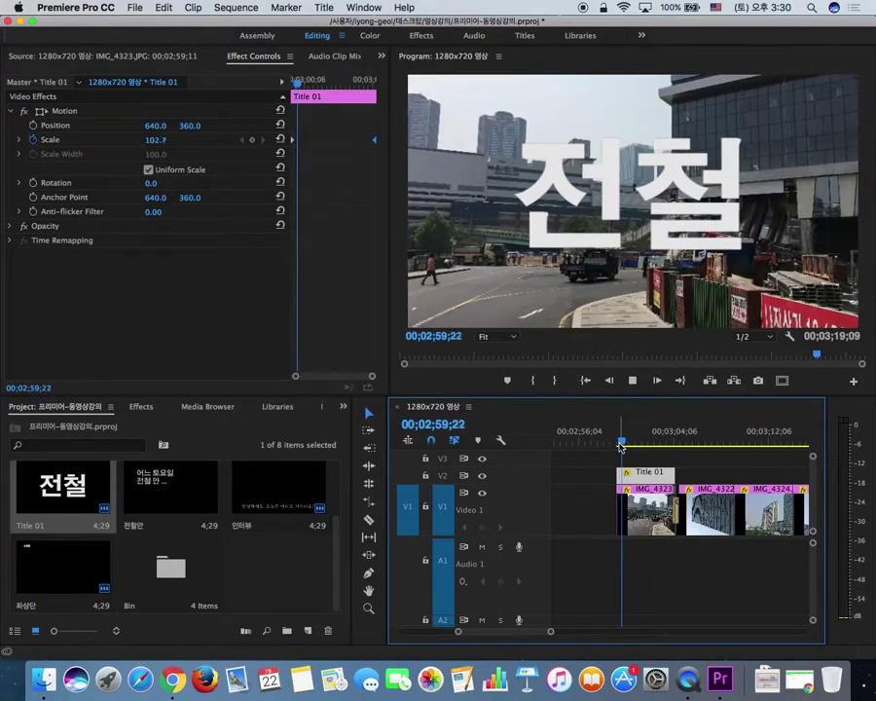
pyautogui.click(630, 382)
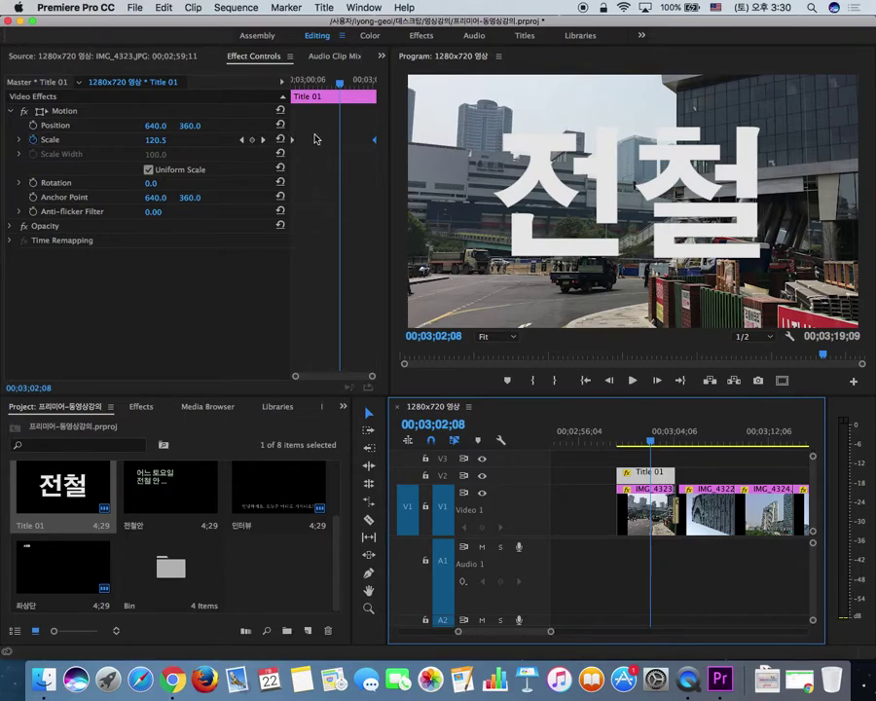
# - Swap Title 01's two Scale keyframes so the title shrinks from 136 to 100, and play the clip twice
pyautogui.moveTo(292, 141); pyautogui.dragTo(316, 141)
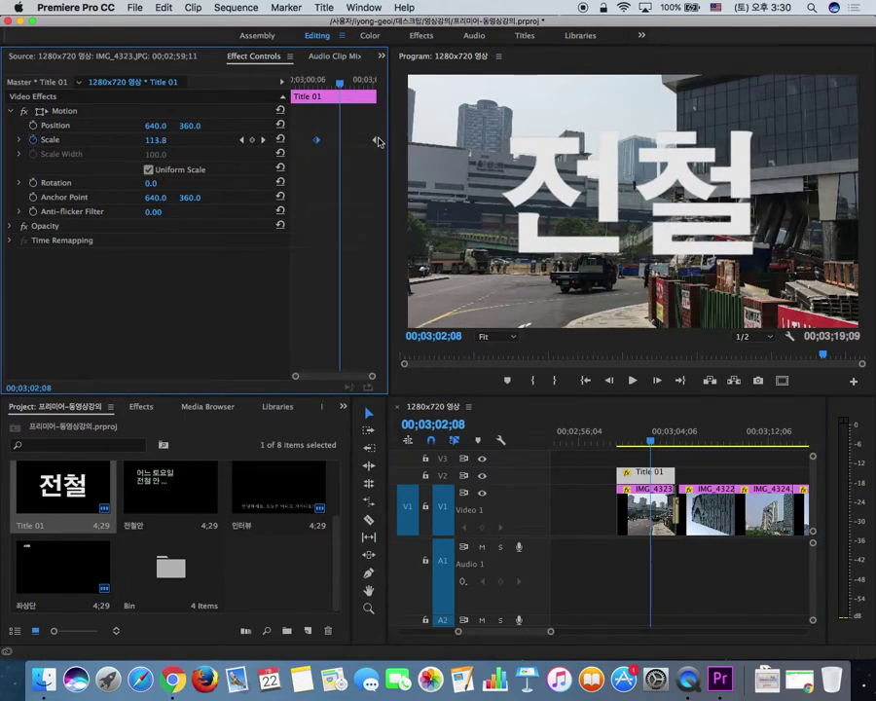
pyautogui.moveTo(373, 144); pyautogui.dragTo(402, 144)
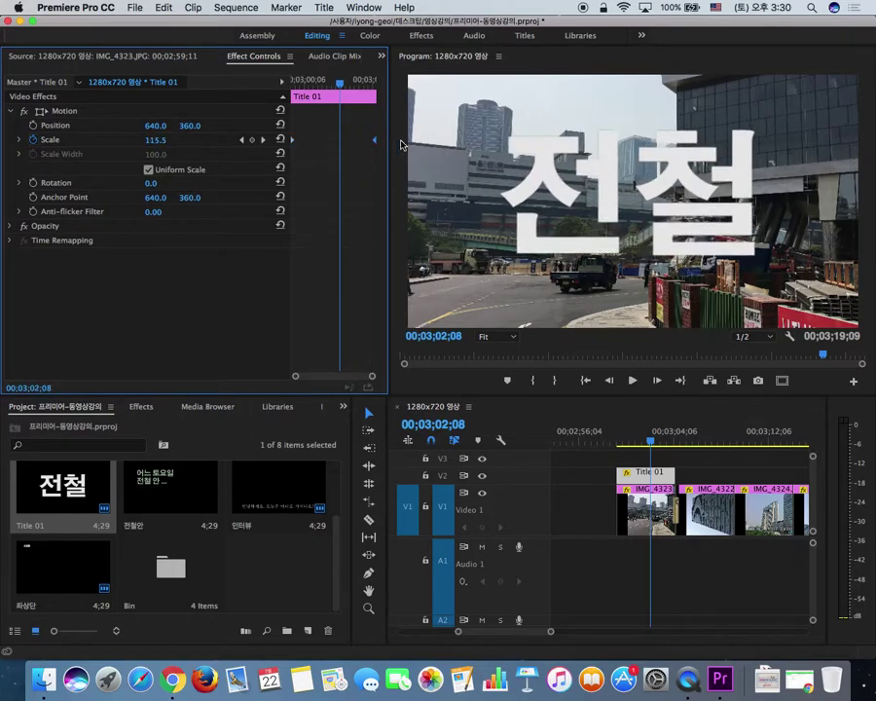
pyautogui.moveTo(295, 88); pyautogui.dragTo(268, 87)
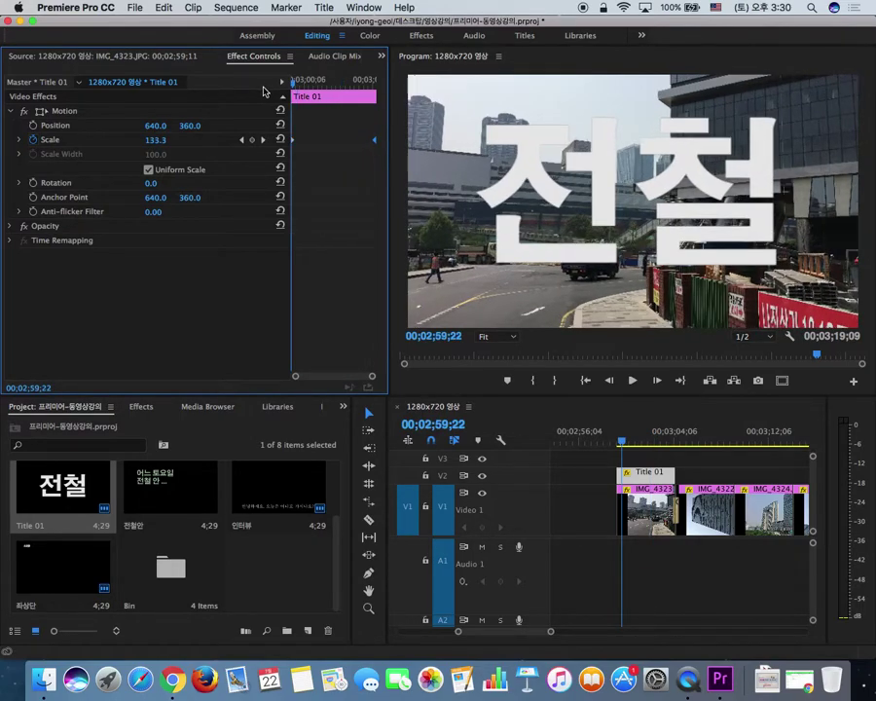
pyautogui.press('space')
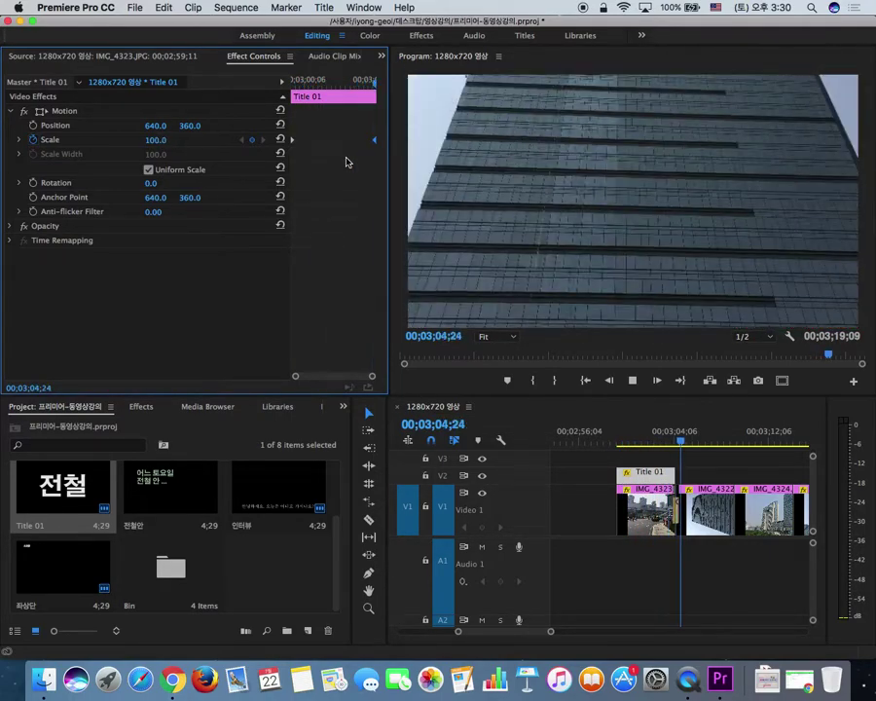
pyautogui.press('space')
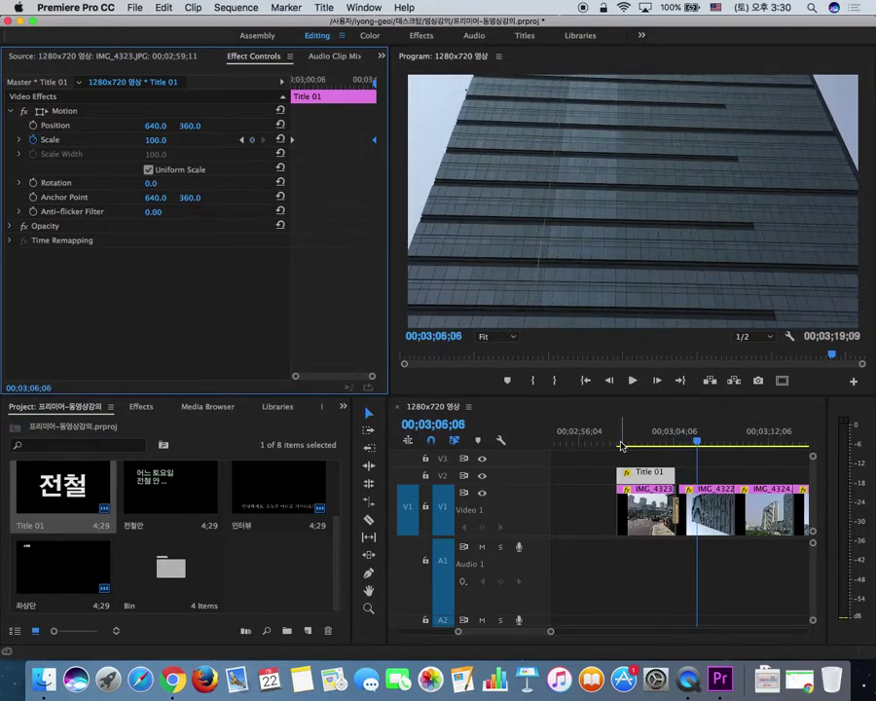
pyautogui.click(621, 442)
pyautogui.press('space')
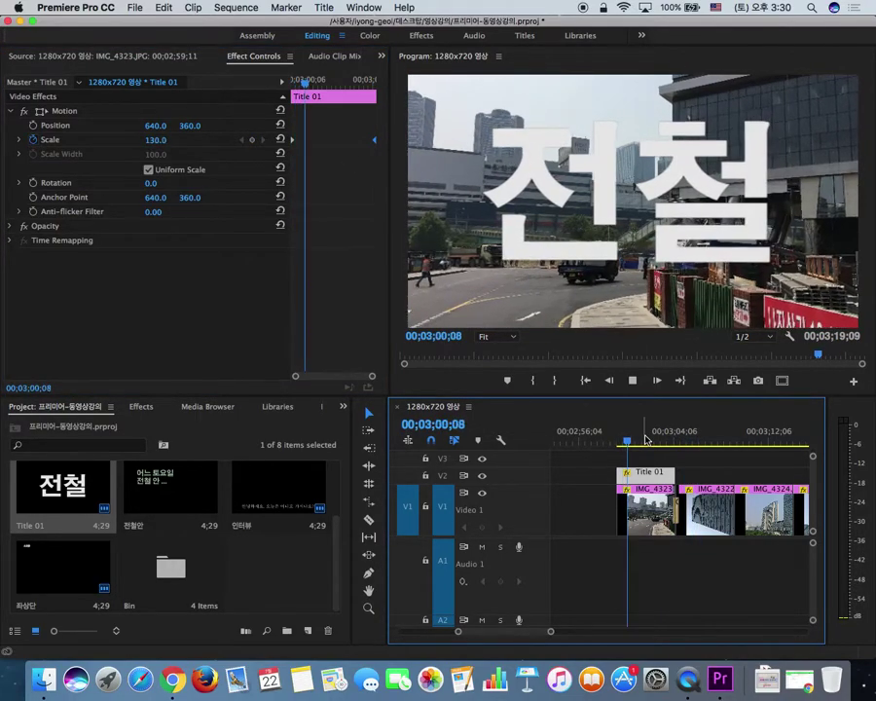
pyautogui.press('space')
# - Add a second Title 01 on V2 directly above IMG_4322.JPG and select it
pyautogui.click(714, 442)
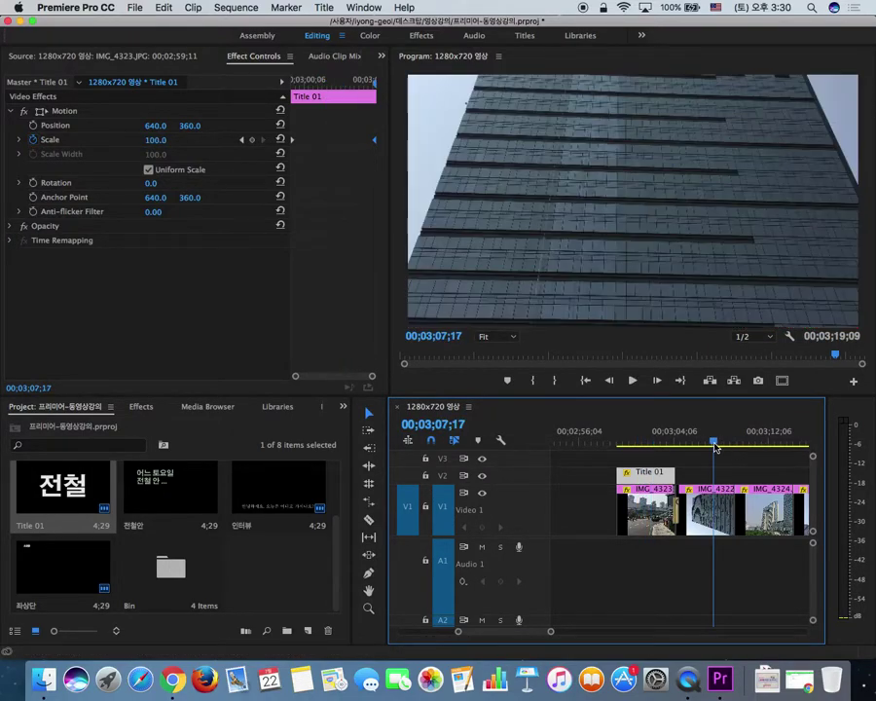
pyautogui.moveTo(97, 470); pyautogui.dragTo(689, 476)
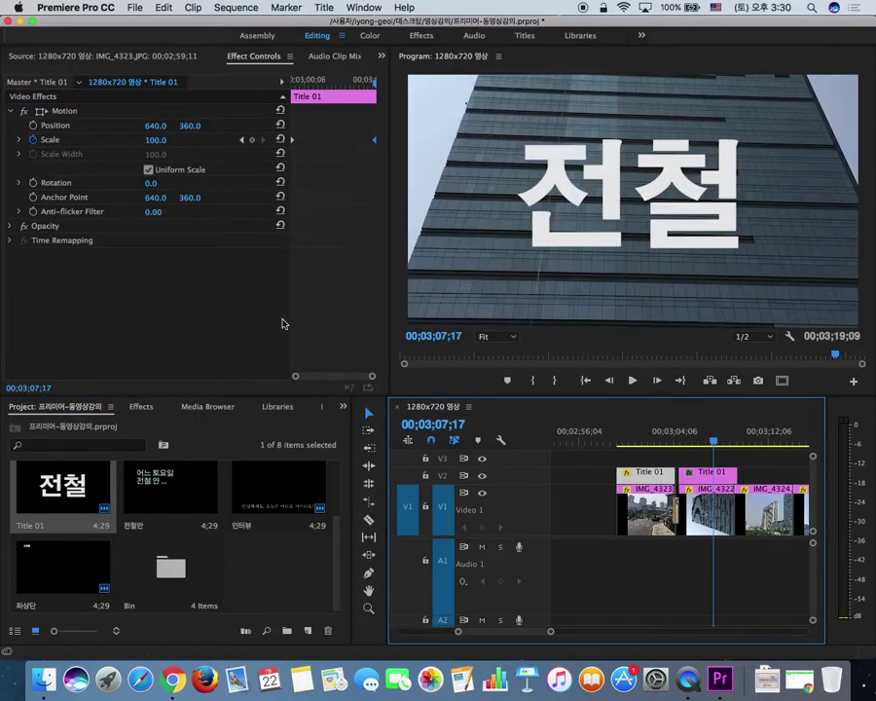
pyautogui.click(709, 474)
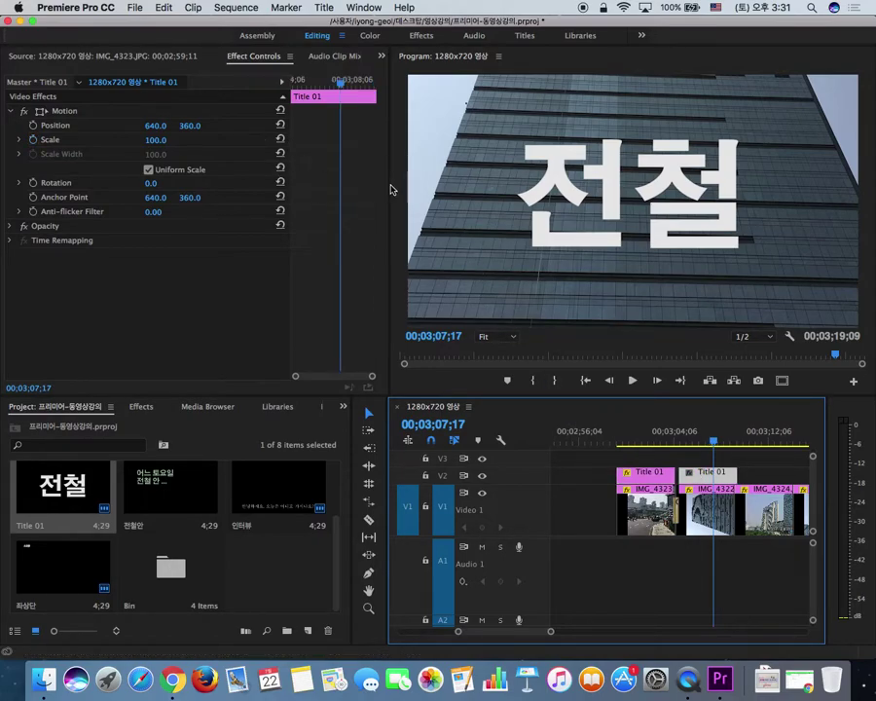
# - Keyframe the second Title 01's Rotation at 00;03;05;13 with 0°, and at 00;03;08;07 set Rotation to -90°
pyautogui.moveTo(394, 187); pyautogui.dragTo(422, 185)
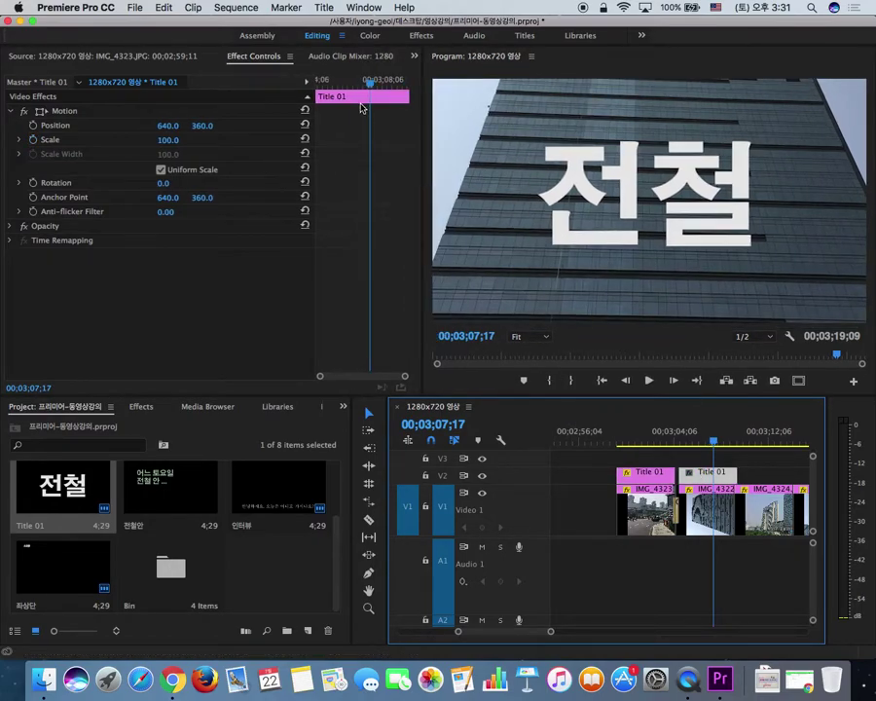
pyautogui.moveTo(347, 84); pyautogui.dragTo(331, 84)
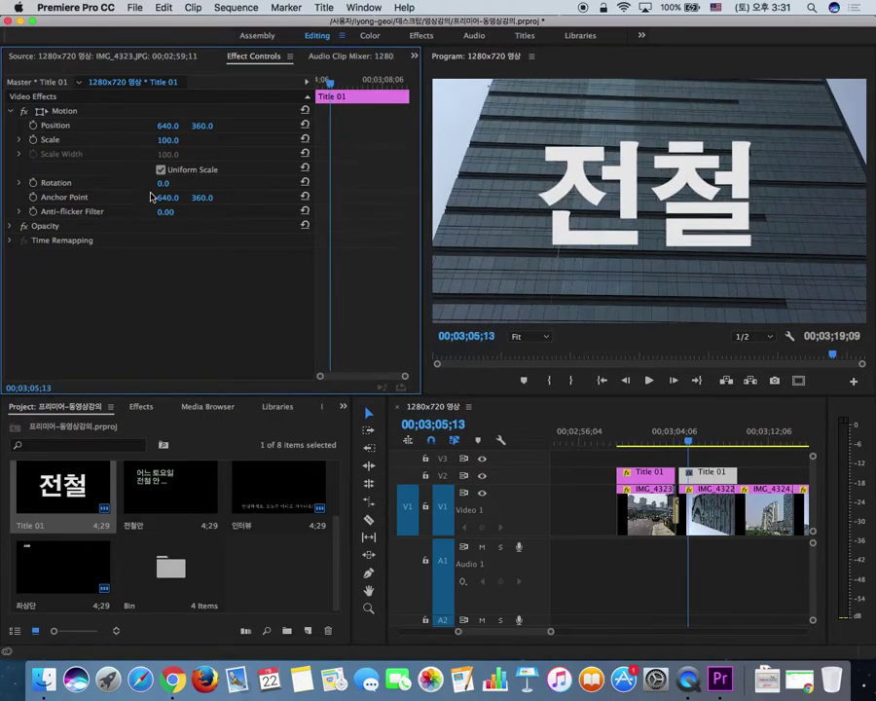
pyautogui.click(33, 183)
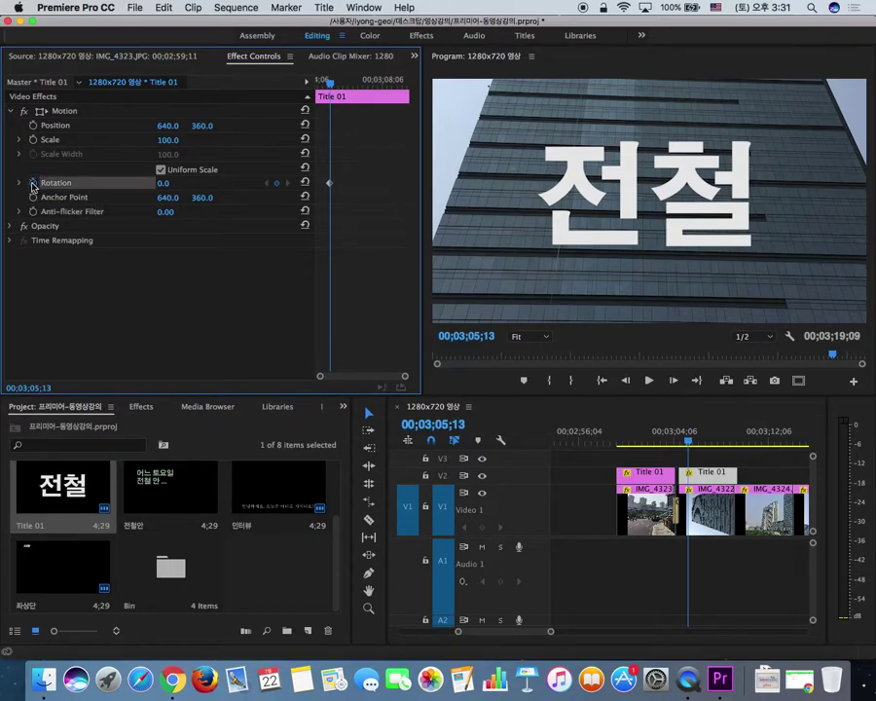
pyautogui.moveTo(329, 82); pyautogui.dragTo(376, 89)
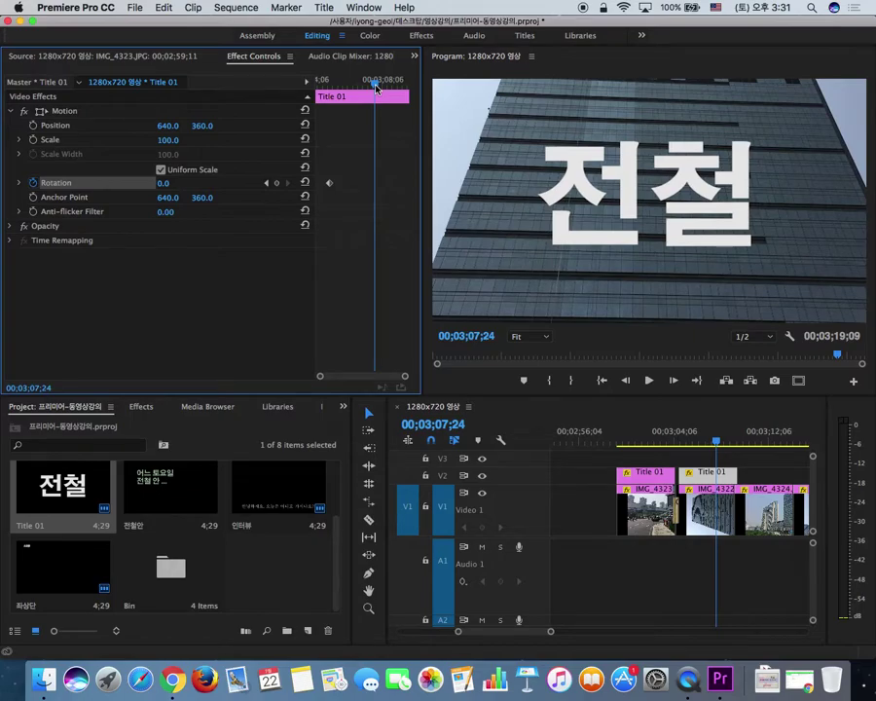
pyautogui.moveTo(361, 84); pyautogui.dragTo(383, 86)
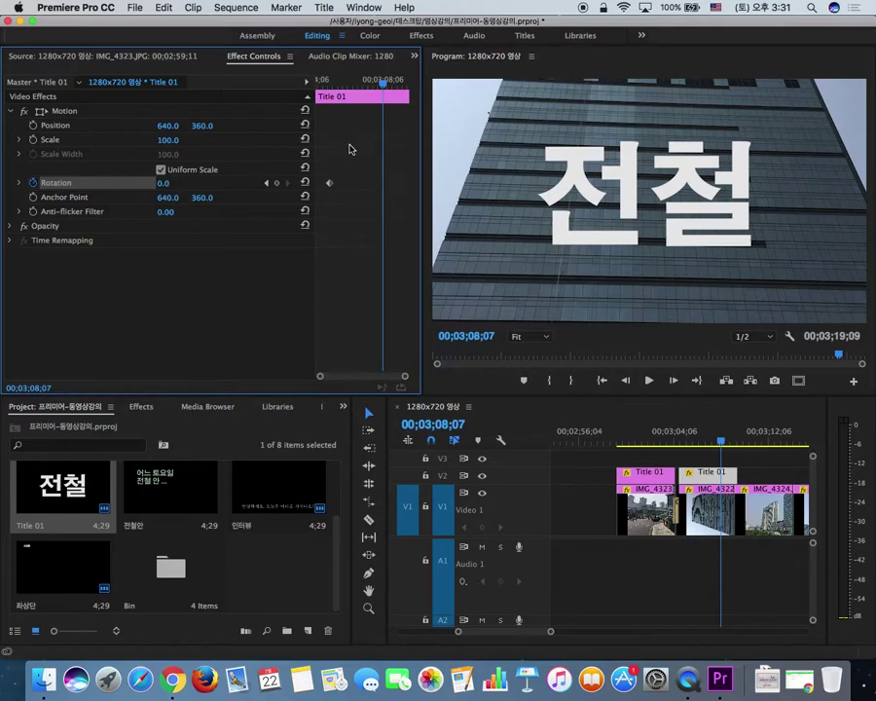
pyautogui.moveTo(165, 183); pyautogui.dragTo(82, 183)
pyautogui.click(178, 183)
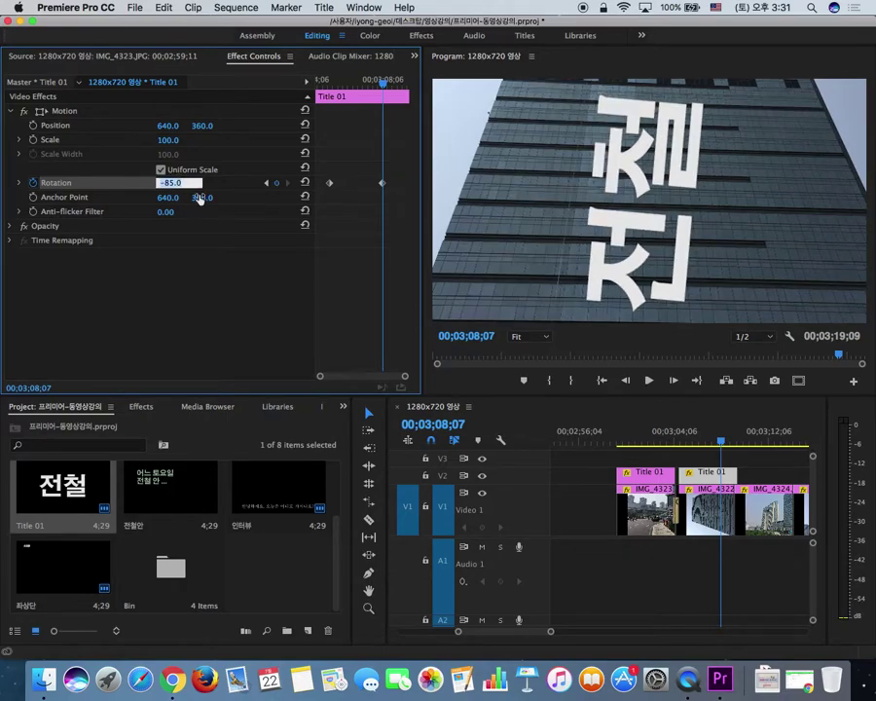
pyautogui.write('-9')
pyautogui.press('Return')
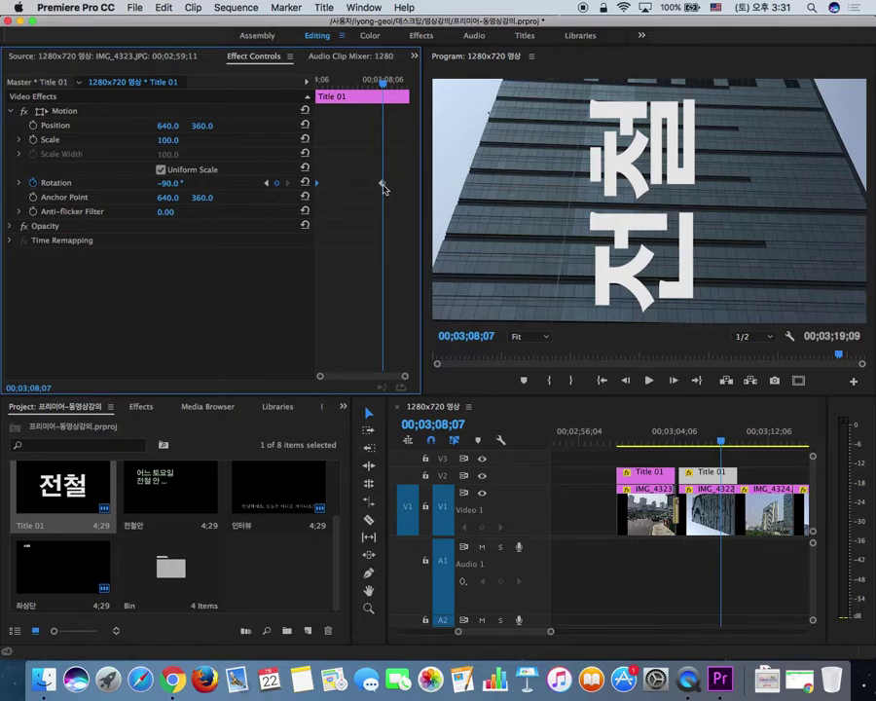
# - Spread the second Title 01's Rotation keyframes out to the clip's start and end
pyautogui.moveTo(382, 185); pyautogui.dragTo(408, 183)
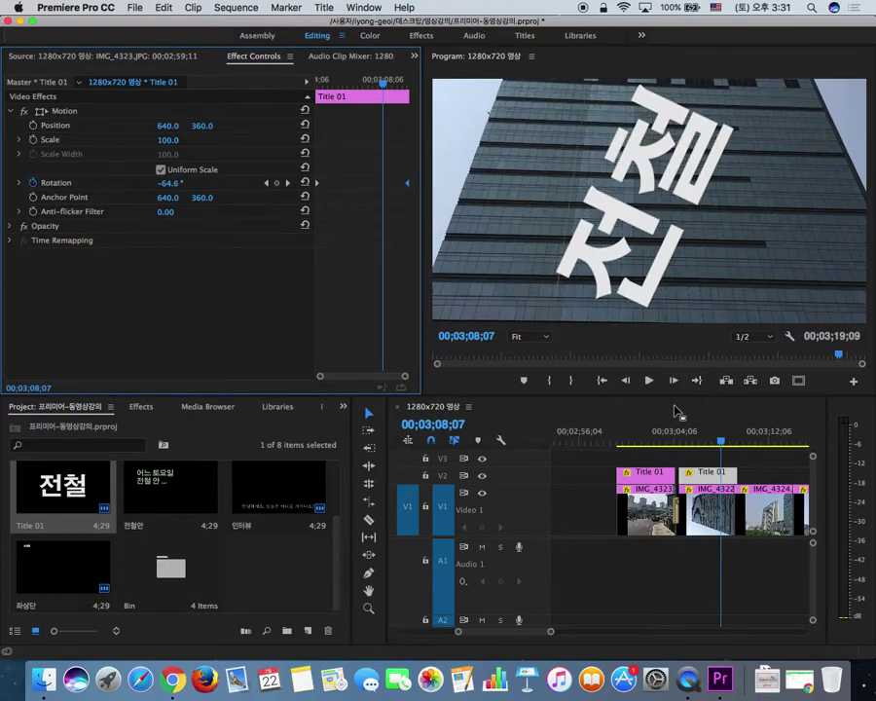
# - Extend the first Title 01 on V2 to the start of the second Title 01, and play through the second title
pyautogui.moveTo(684, 443); pyautogui.dragTo(673, 443)
pyautogui.moveTo(674, 474)
pyautogui.mouseDown()
pyautogui.moveTo(717, 442)
pyautogui.moveTo(679, 474)
pyautogui.mouseUp()
pyautogui.press('space')
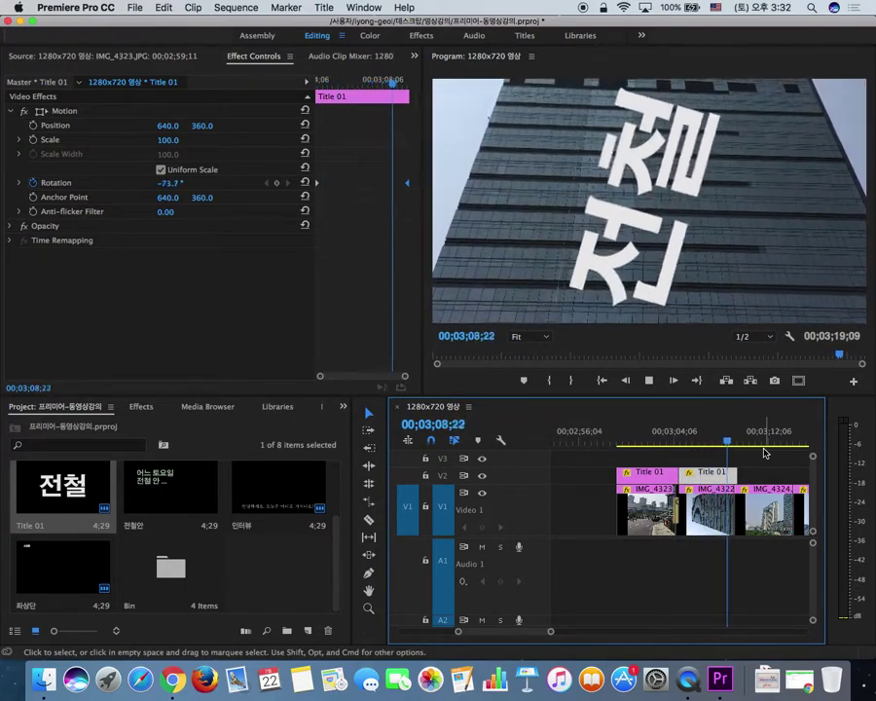
pyautogui.press('space')
# - Move the second Title 01's first Rotation keyframe to 00;03;07;03 and the last one shortly after it, and play from 00;03;05;03
pyautogui.click(711, 430)
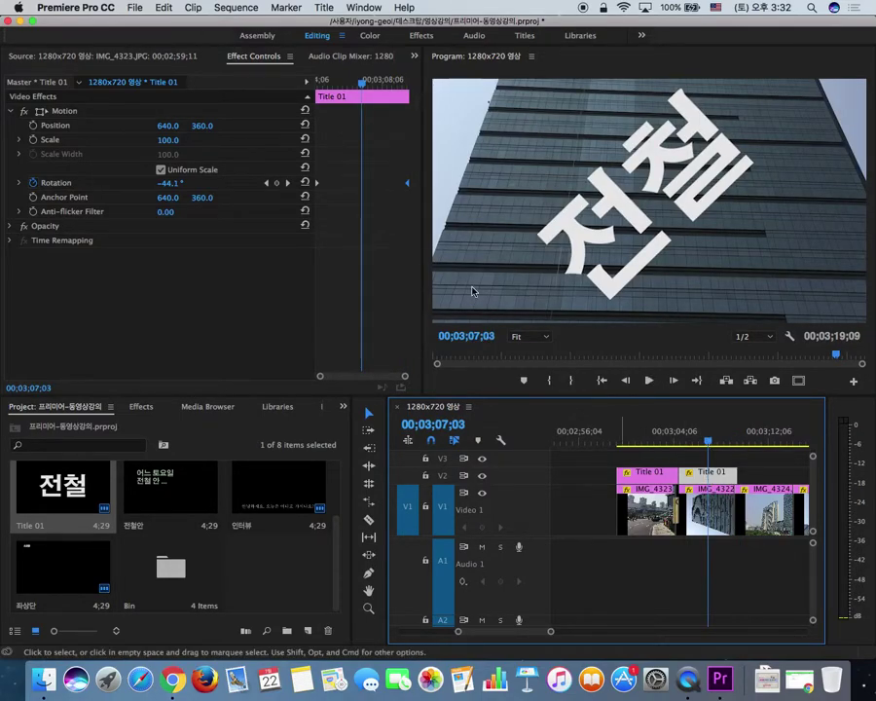
pyautogui.moveTo(317, 183); pyautogui.dragTo(359, 185)
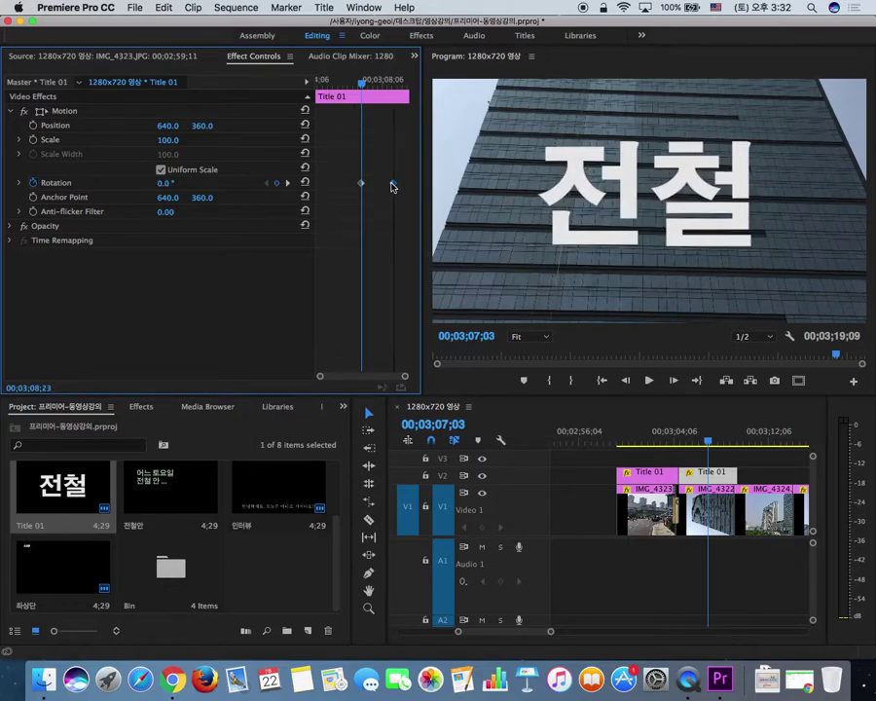
pyautogui.moveTo(364, 187); pyautogui.dragTo(374, 187)
pyautogui.click(325, 82)
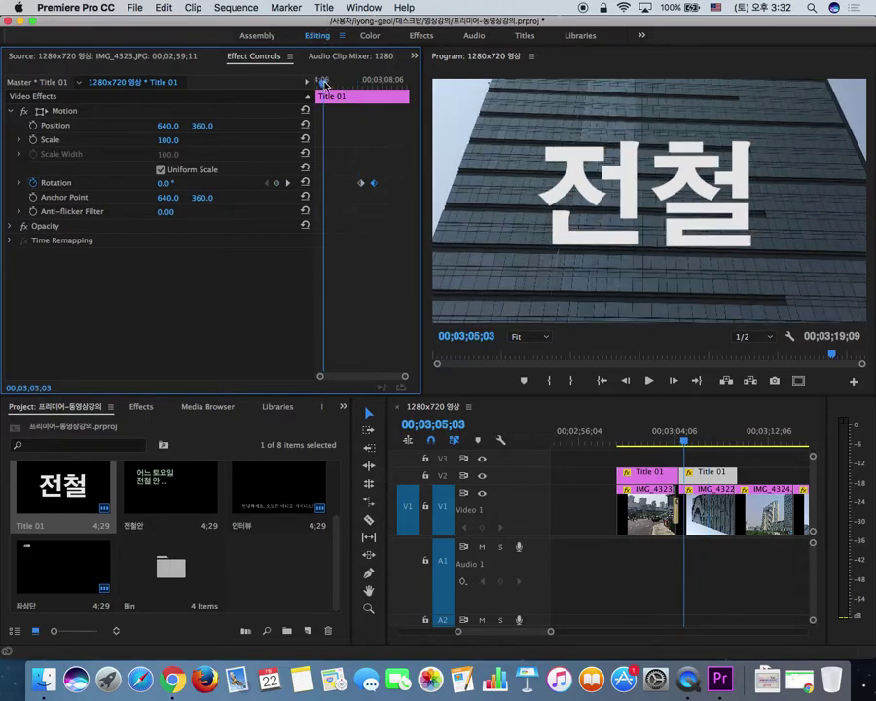
pyautogui.press('space')
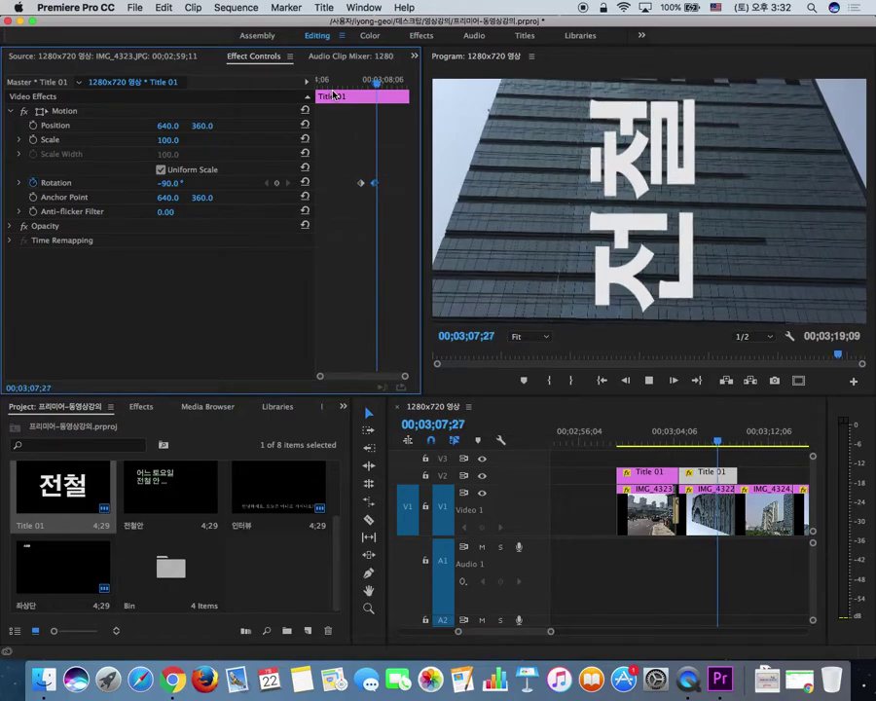
pyautogui.press('space')
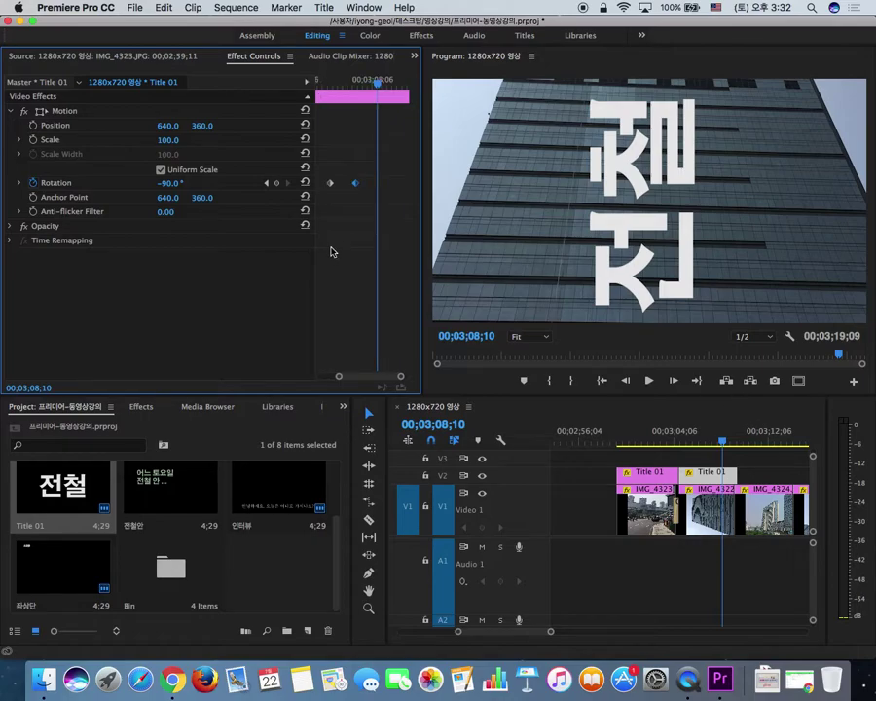
# - Move both Rotation keyframes close together near the end of the second Title 01, and play that section
pyautogui.moveTo(346, 176); pyautogui.dragTo(398, 187)
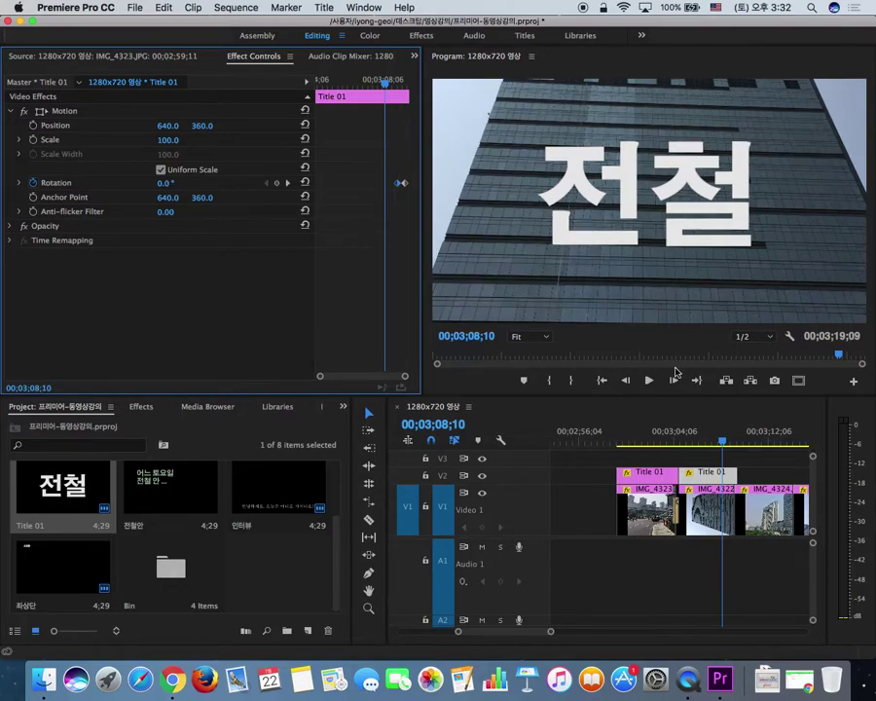
pyautogui.click(708, 443)
pyautogui.press('space')
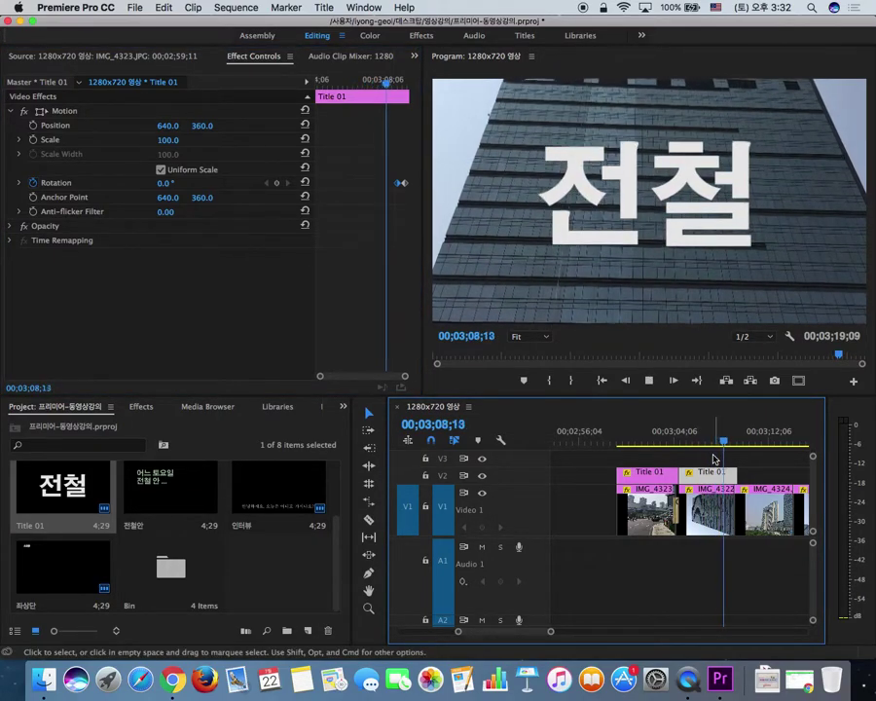
pyautogui.press('space')
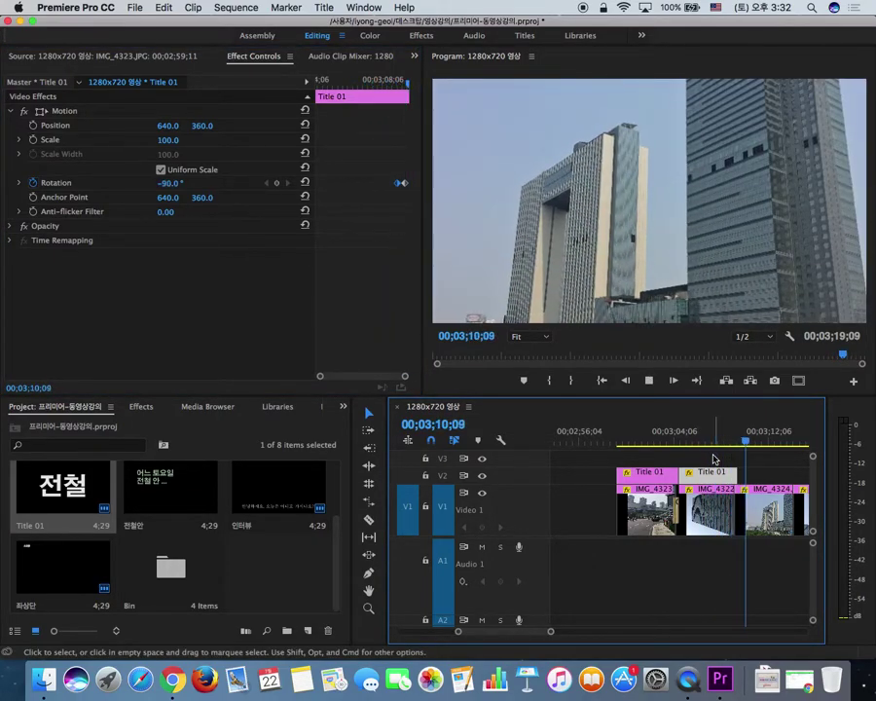
# - Trim the end of the second Title 01 to the end of IMG_4322.JPG on V1, and play across the cut
pyautogui.click(738, 440)
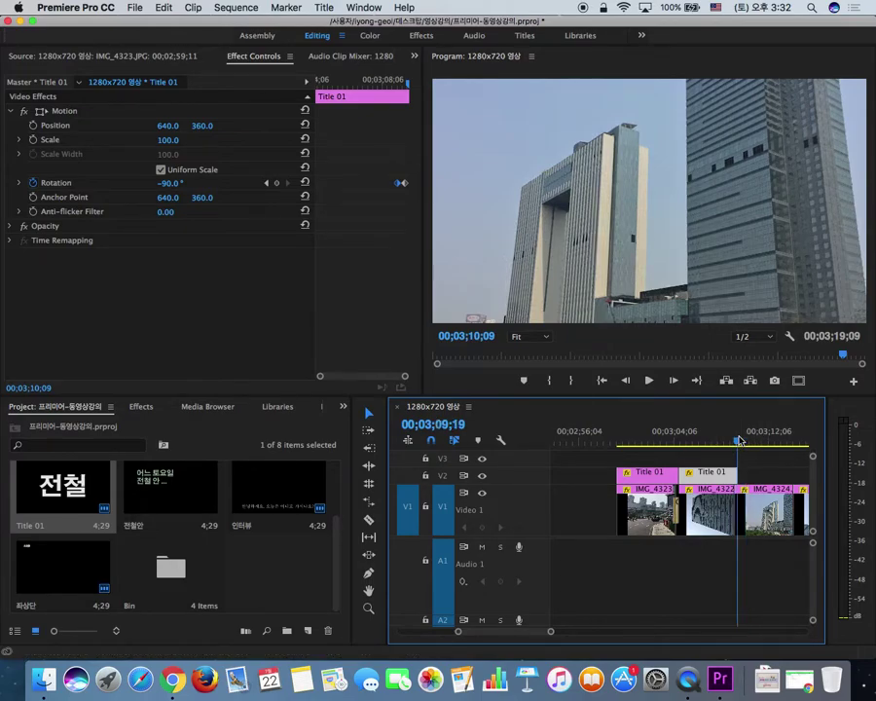
pyautogui.press('Left')
pyautogui.press('=')
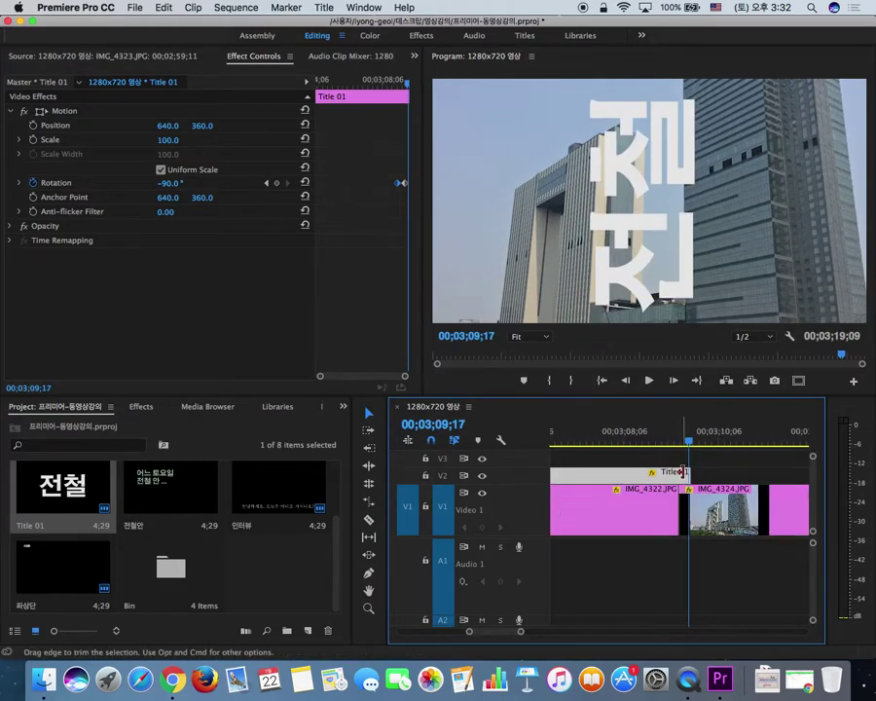
pyautogui.moveTo(688, 473); pyautogui.dragTo(676, 473)
pyautogui.click(624, 431)
pyautogui.press('space')
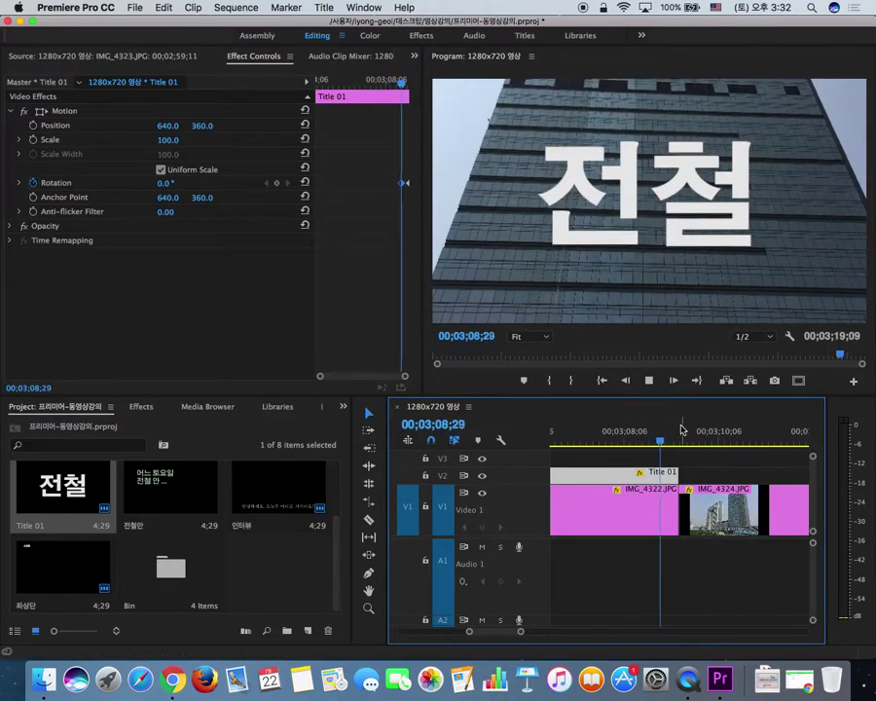
pyautogui.press('space')
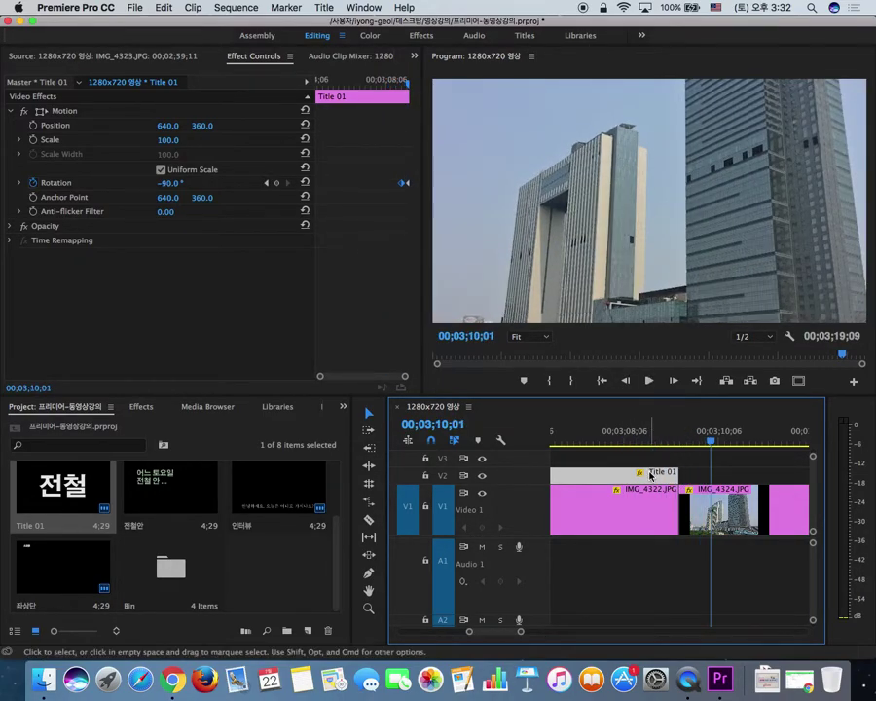
# - Move both Rotation keyframes of the second Title 01 slightly earlier in two passes, playing the end of the clip after each
pyautogui.click(413, 191)
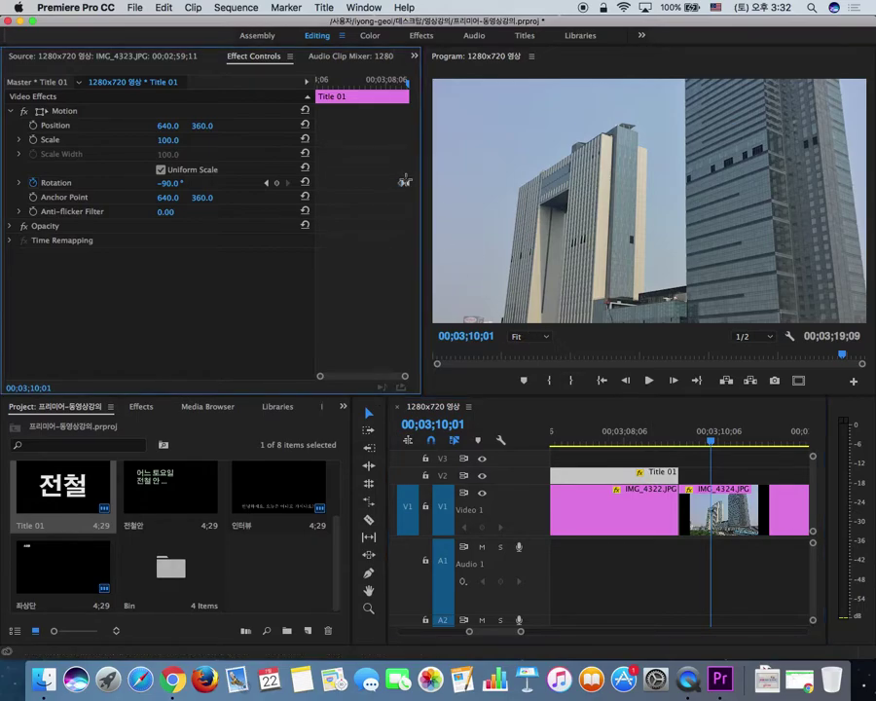
pyautogui.moveTo(401, 183); pyautogui.dragTo(396, 183)
pyautogui.click(402, 183)
pyautogui.moveTo(405, 187); pyautogui.dragTo(401, 186)
pyautogui.click(635, 444)
pyautogui.press('space')
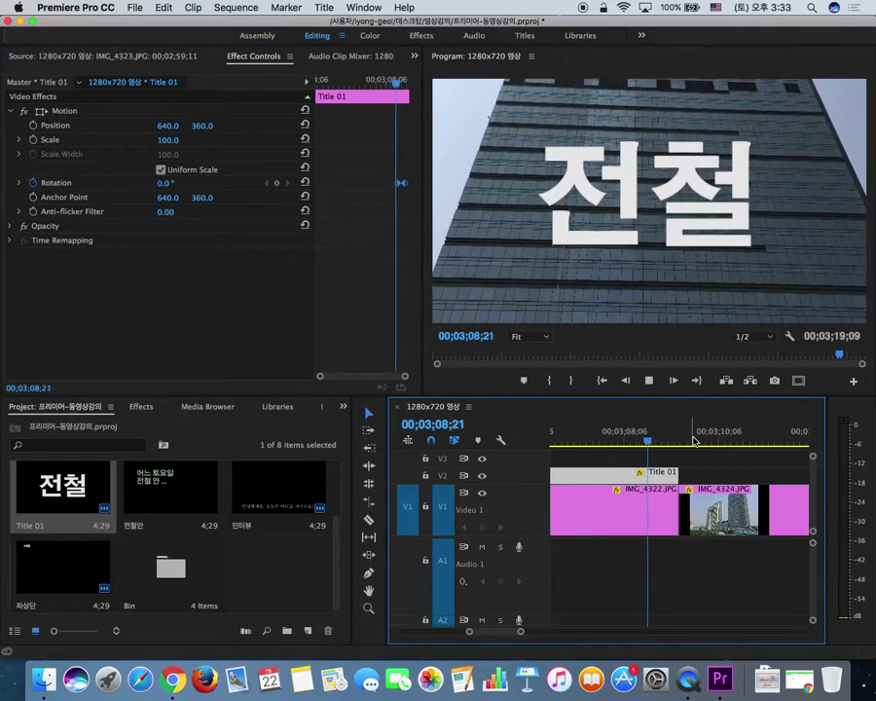
pyautogui.press('space')
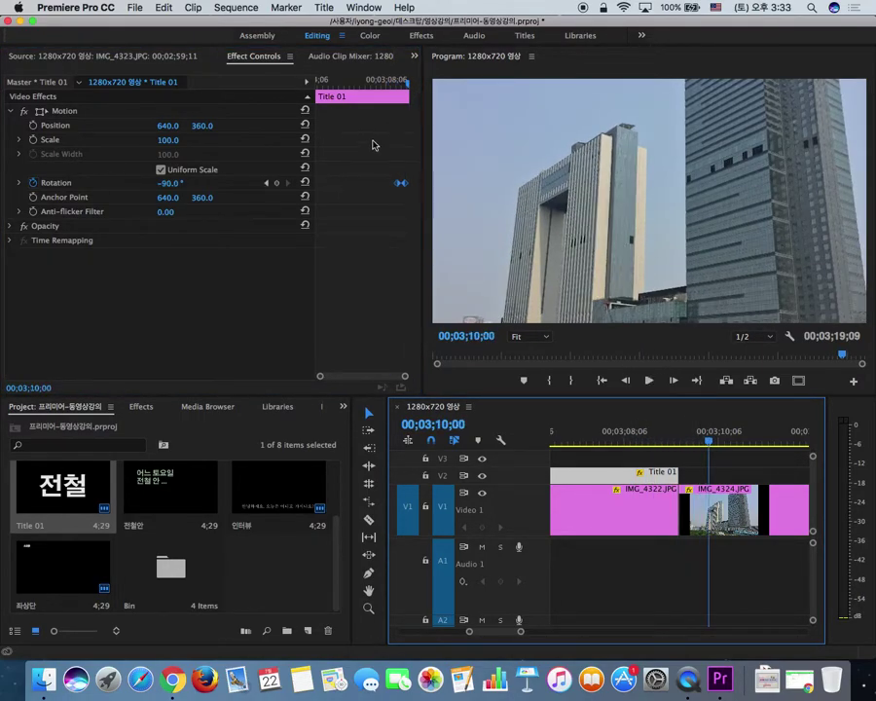
pyautogui.click(398, 185)
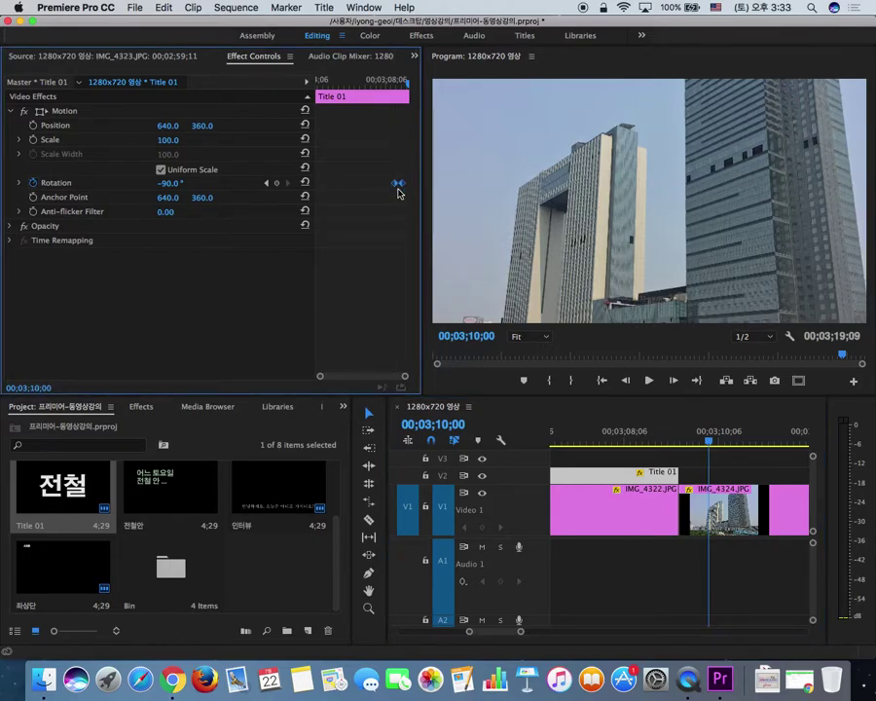
pyautogui.moveTo(679, 446); pyautogui.dragTo(610, 440)
pyautogui.press('space')
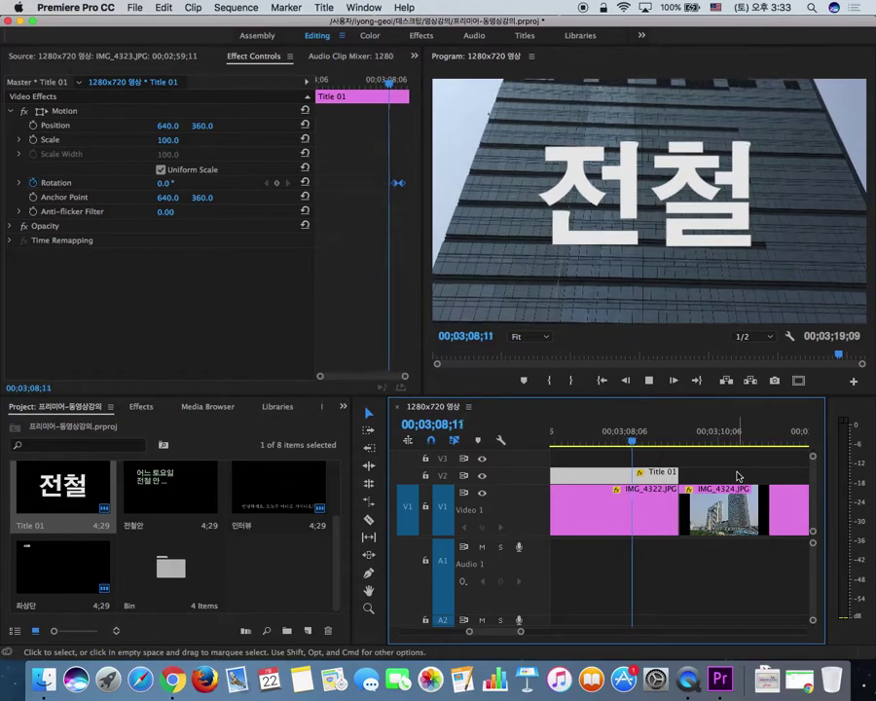
pyautogui.press('space')
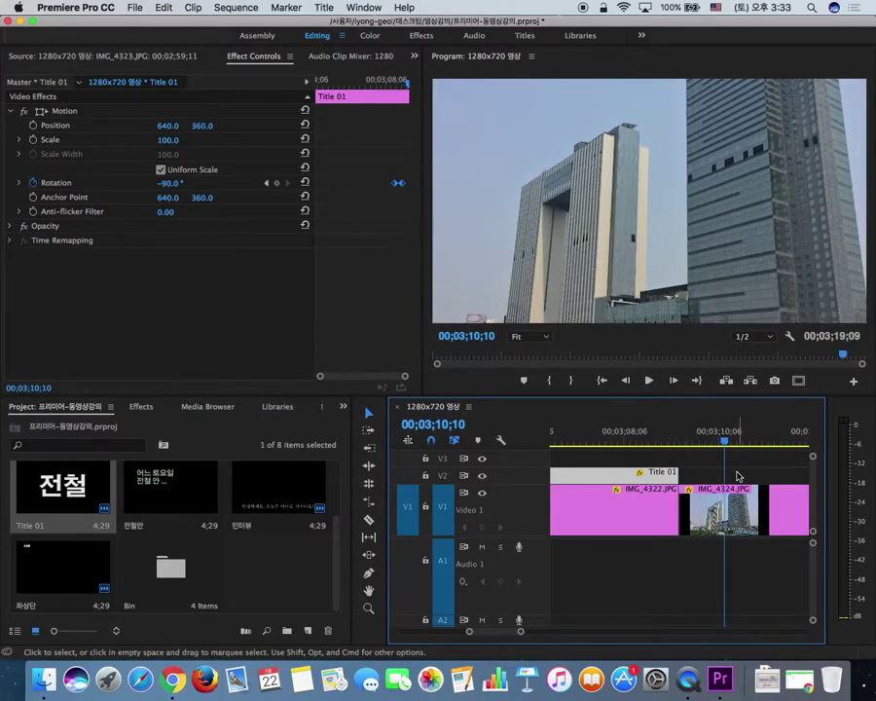
# - Open the first Title 01 above IMG_4323.JPG in the title editor, replace its text with 용산, and close the editor
pyautogui.press('-')
pyautogui.press('-')
pyautogui.press('-')
pyautogui.press('-')
pyautogui.press('-')
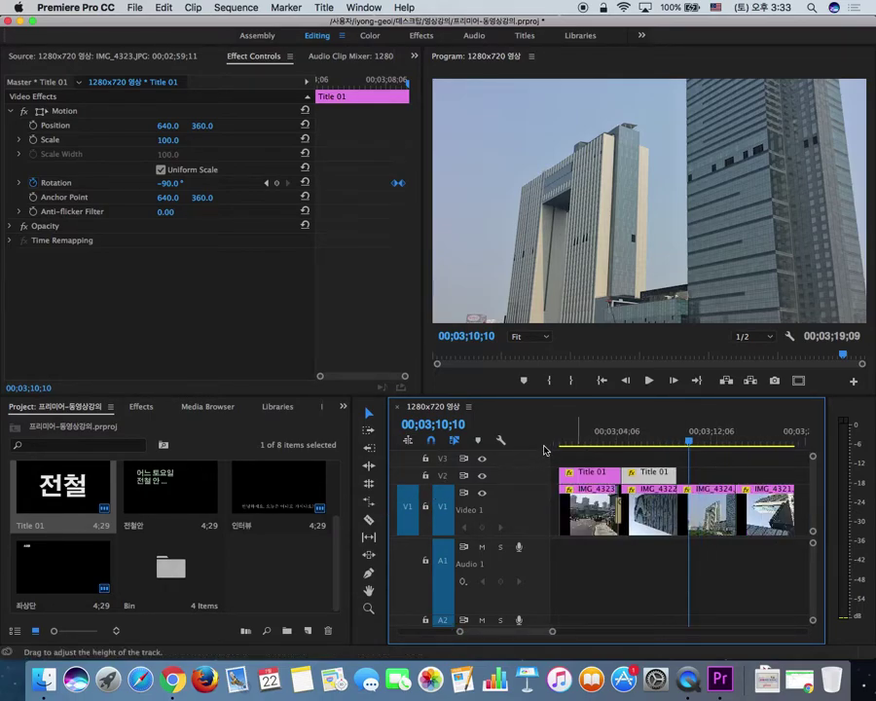
pyautogui.click(589, 441)
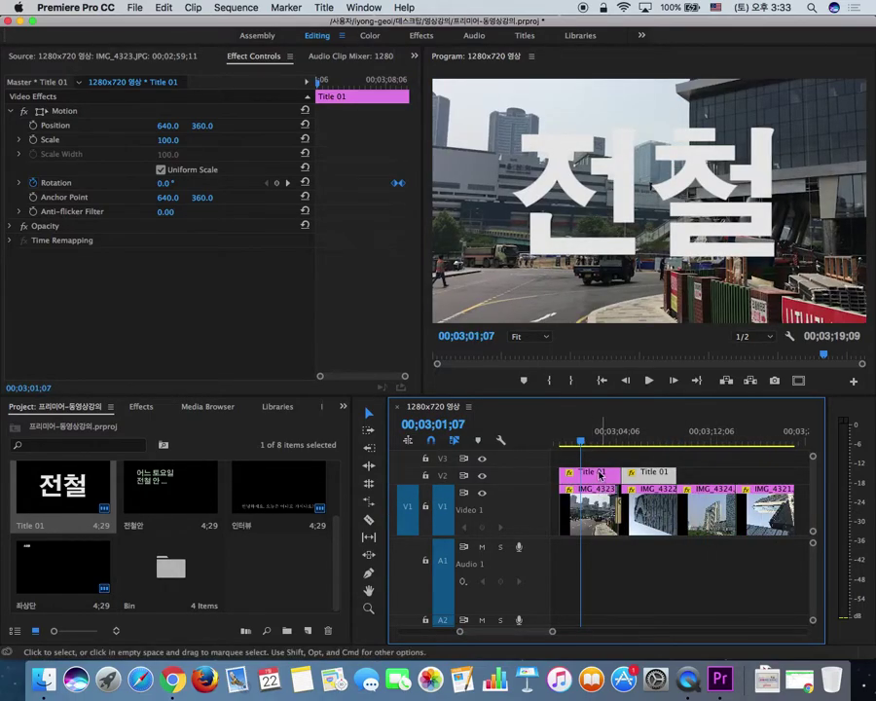
pyautogui.click(599, 475)
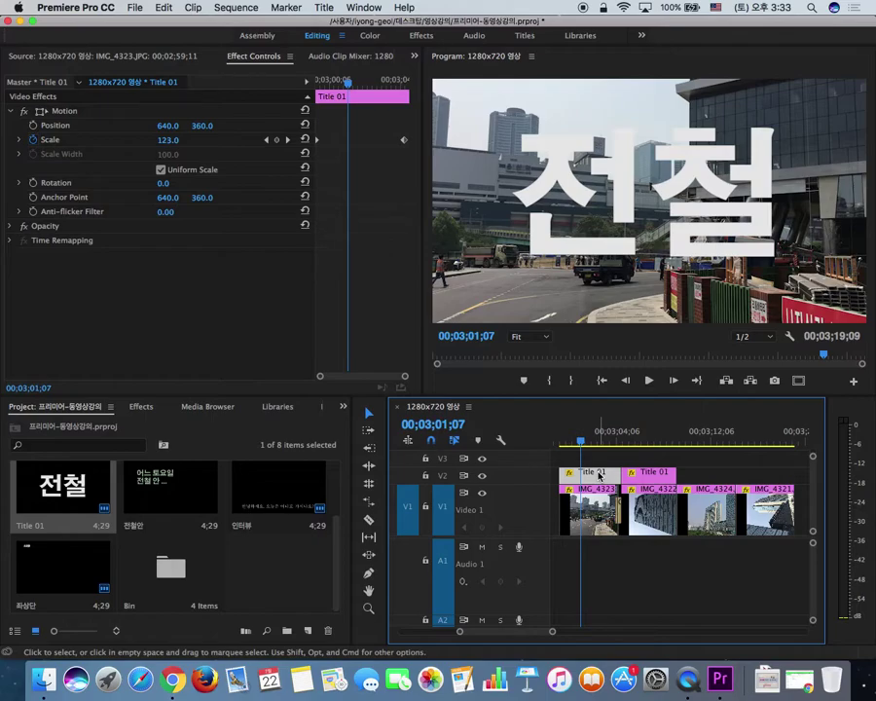
pyautogui.doubleClick(599, 476)
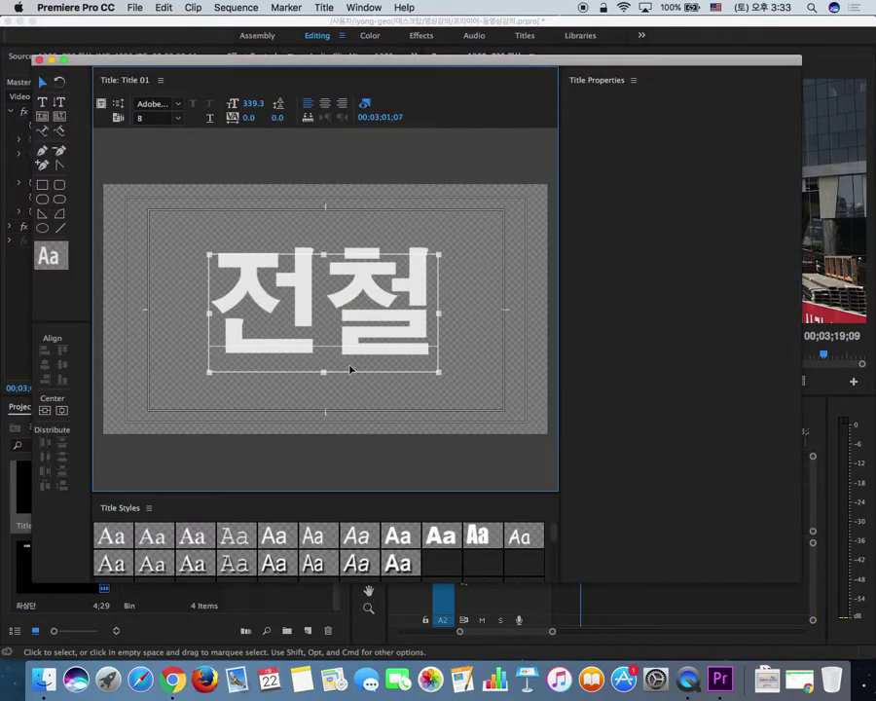
pyautogui.doubleClick(305, 318)
pyautogui.click(261, 315)
pyautogui.keyDown('shift'); pyautogui.click(416, 312); pyautogui.keyUp('shift')
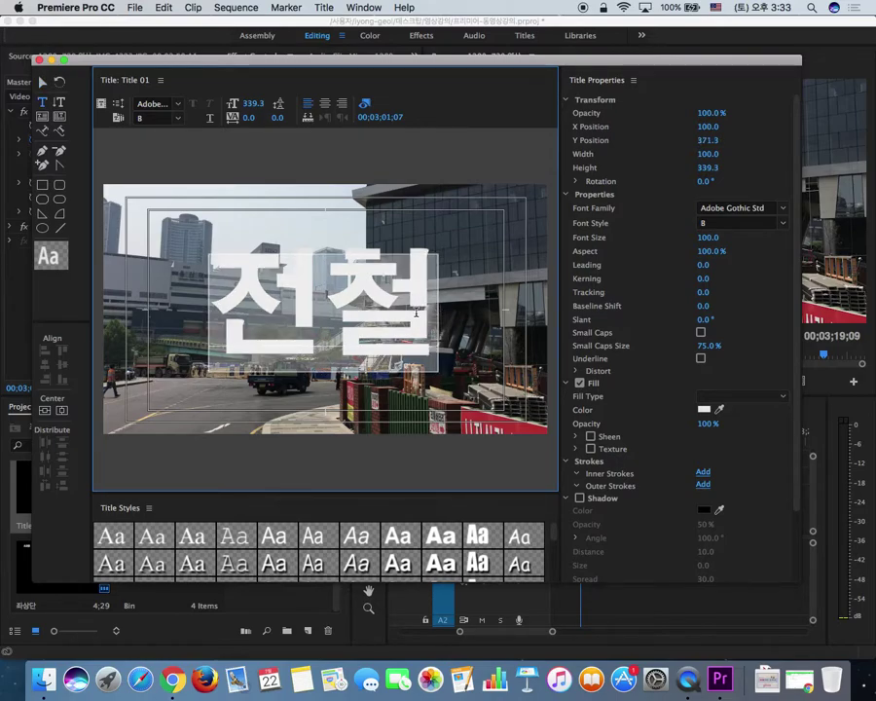
pyautogui.press('Escape')
pyautogui.press('super+space')
pyautogui.write('ㅂ')
pyautogui.write('용')
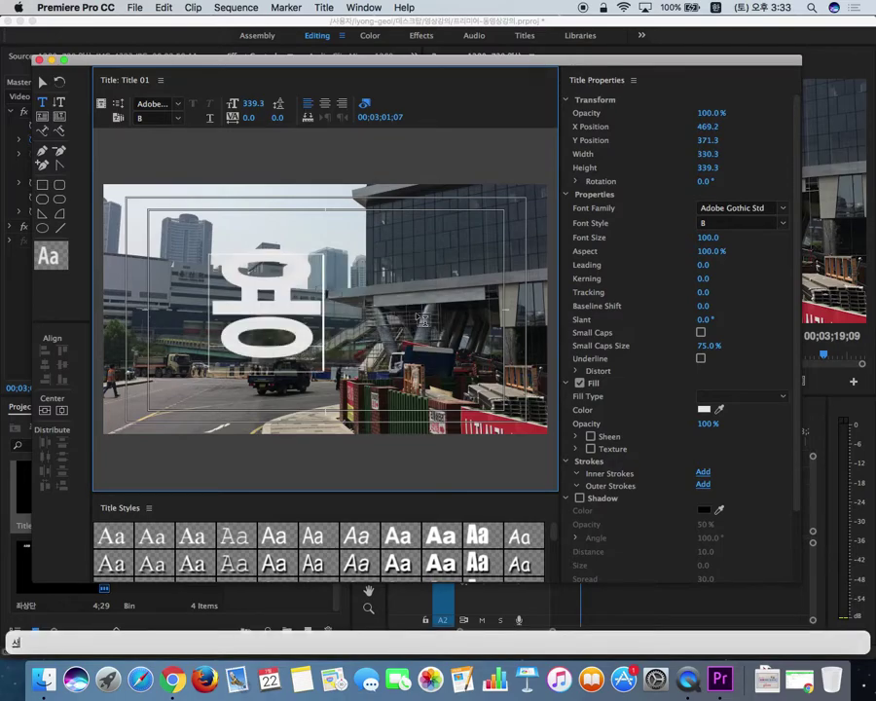
pyautogui.write('산')
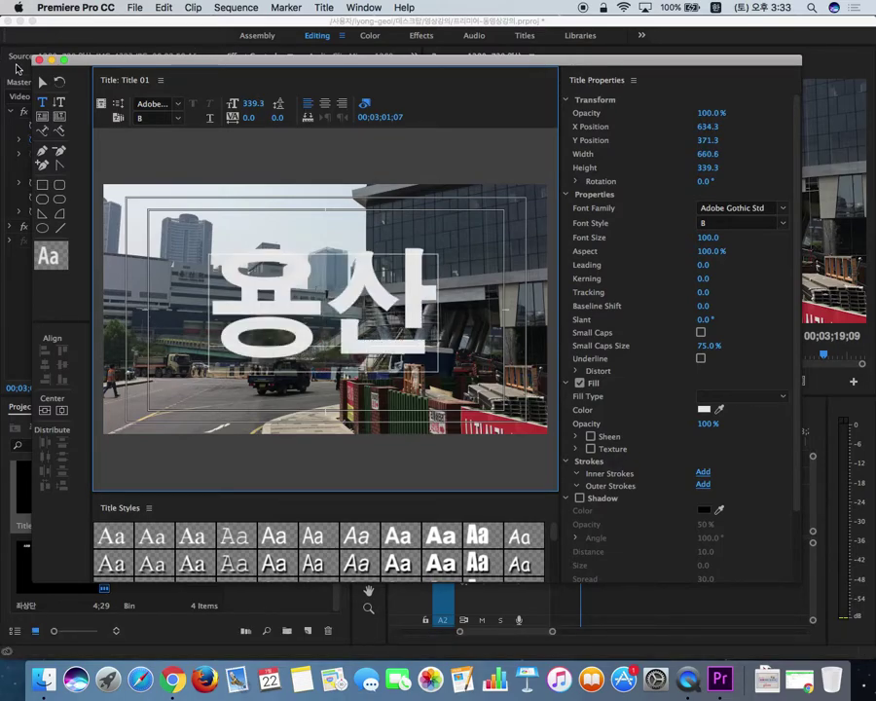
pyautogui.press('super+w')
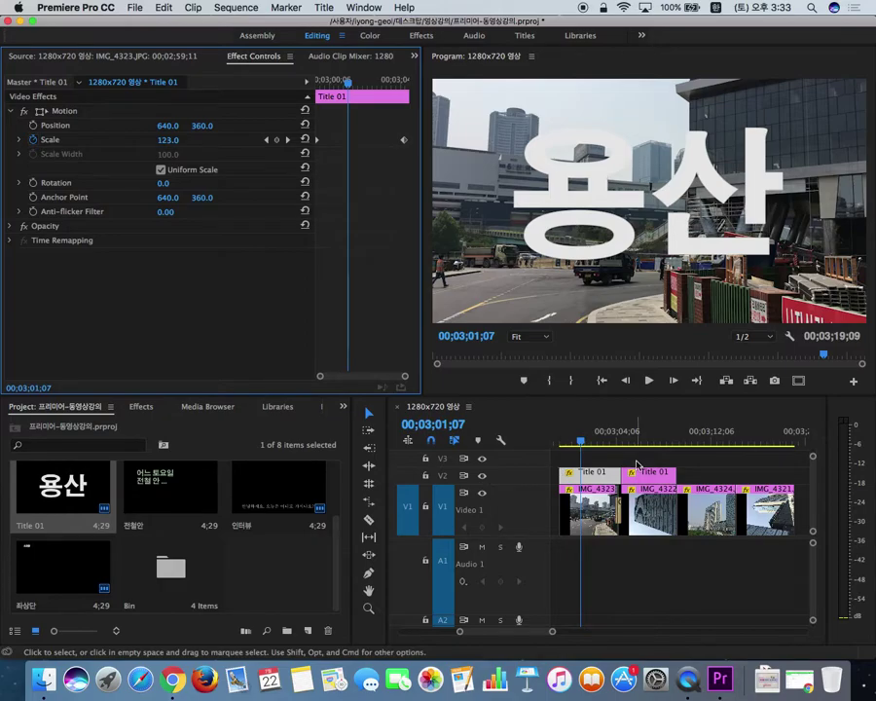
# - Scrub over the second Title 01, add the 전철안 title on V2 directly after it above IMG_4324.JPG, and select the new clip
pyautogui.click(605, 444)
pyautogui.moveTo(604, 444); pyautogui.dragTo(650, 441)
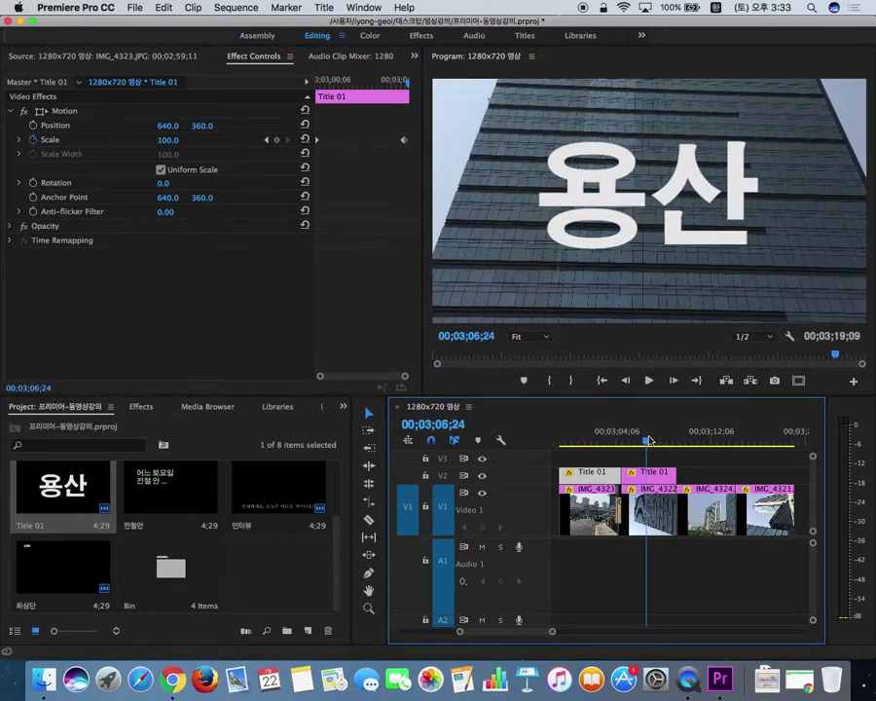
pyautogui.moveTo(650, 441); pyautogui.dragTo(703, 442)
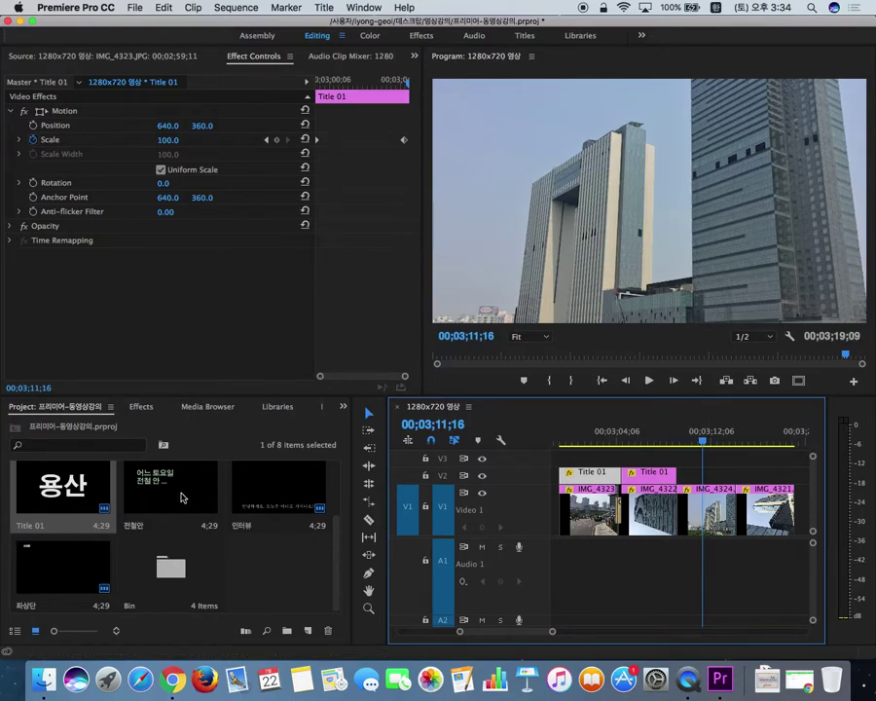
pyautogui.click(181, 498)
pyautogui.moveTo(256, 489); pyautogui.dragTo(694, 443)
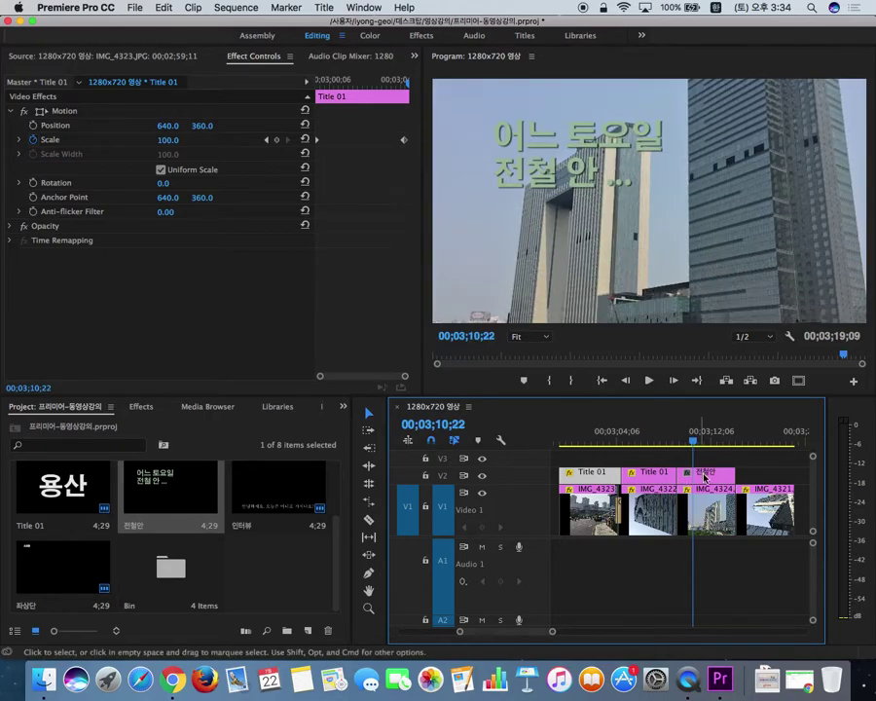
pyautogui.click(703, 473)
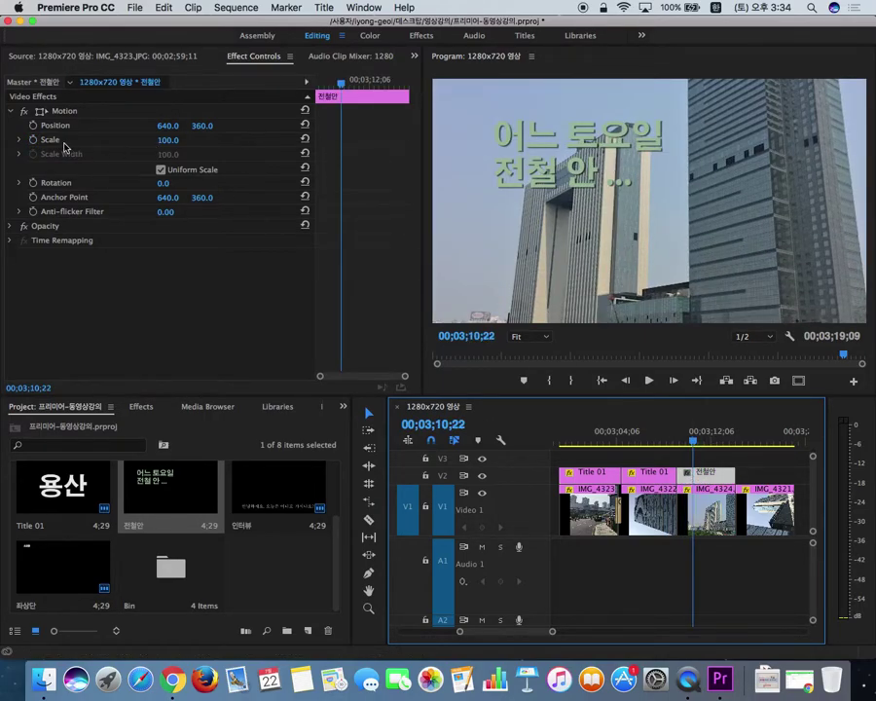
# - Keyframe 전철안's Position and Scale at 00;03;10;22, and at 00;03;11;21 move the title up and left to Position 506.8, 289.4
pyautogui.click(34, 127)
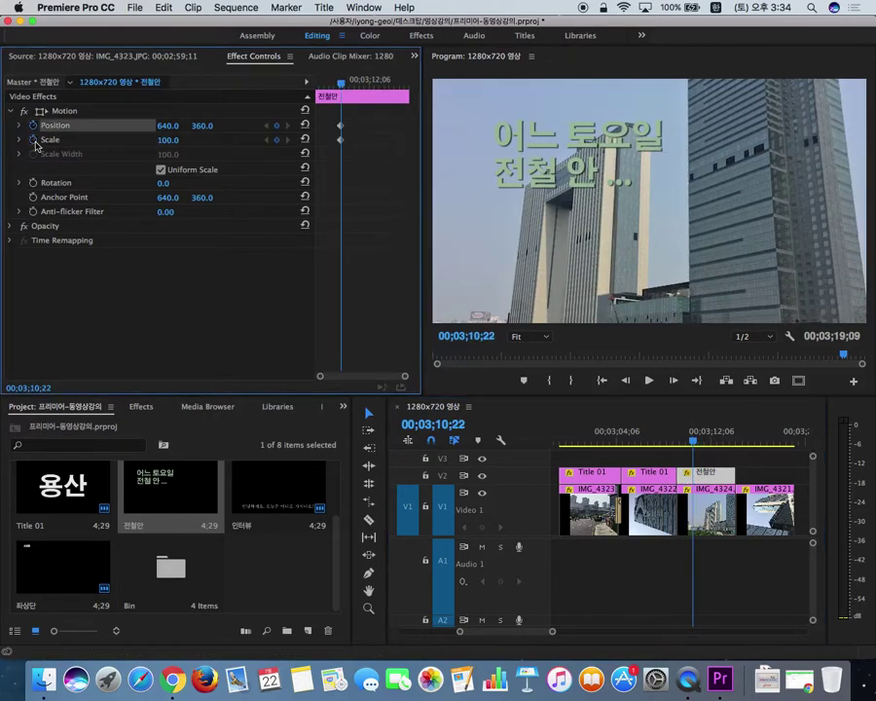
pyautogui.click(35, 143)
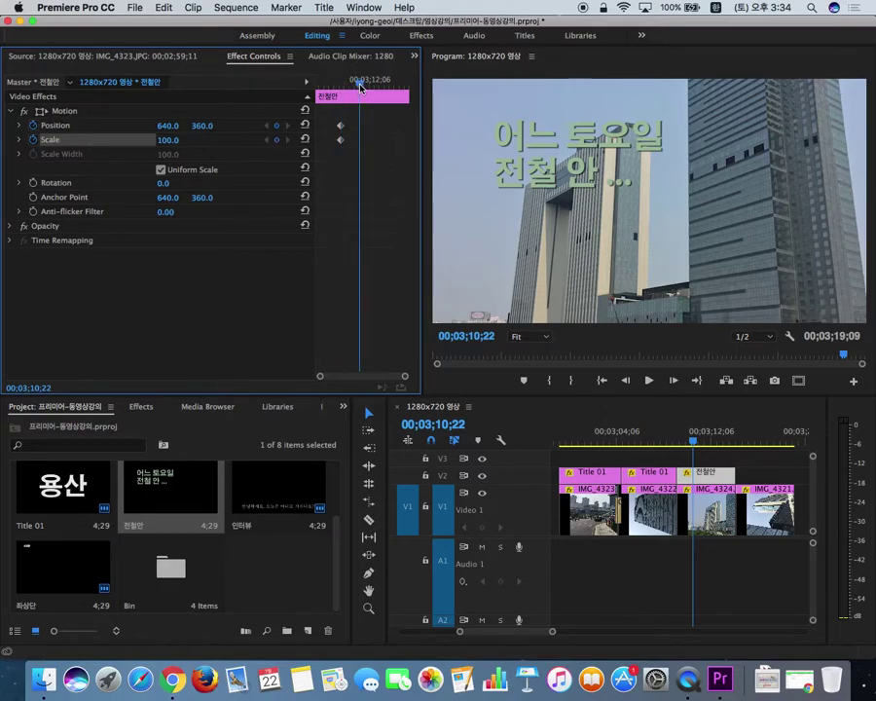
pyautogui.click(360, 85)
pyautogui.click(576, 156)
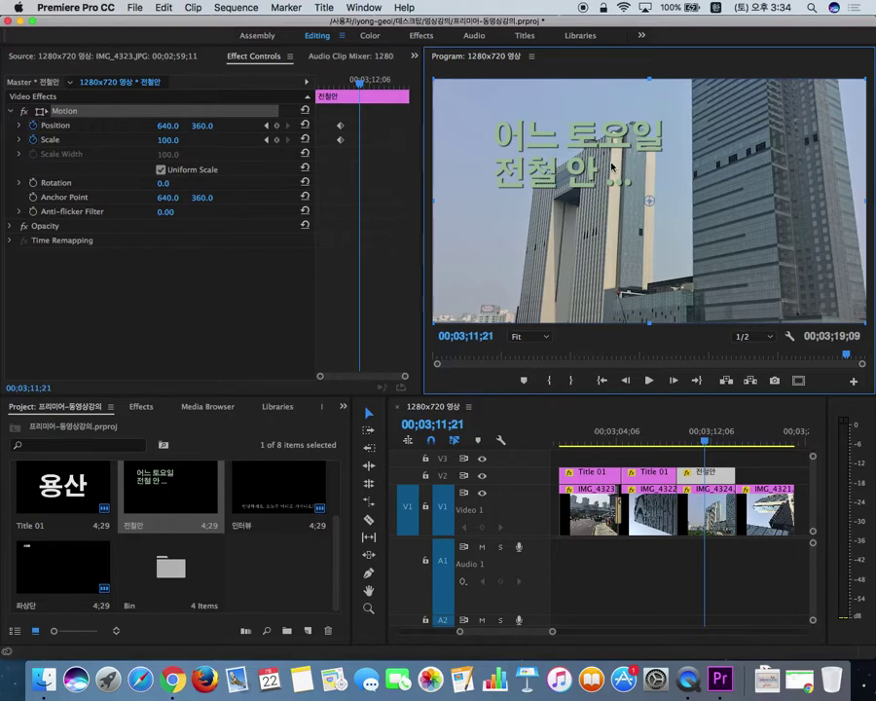
pyautogui.click(608, 166)
pyautogui.moveTo(702, 168); pyautogui.dragTo(656, 144)
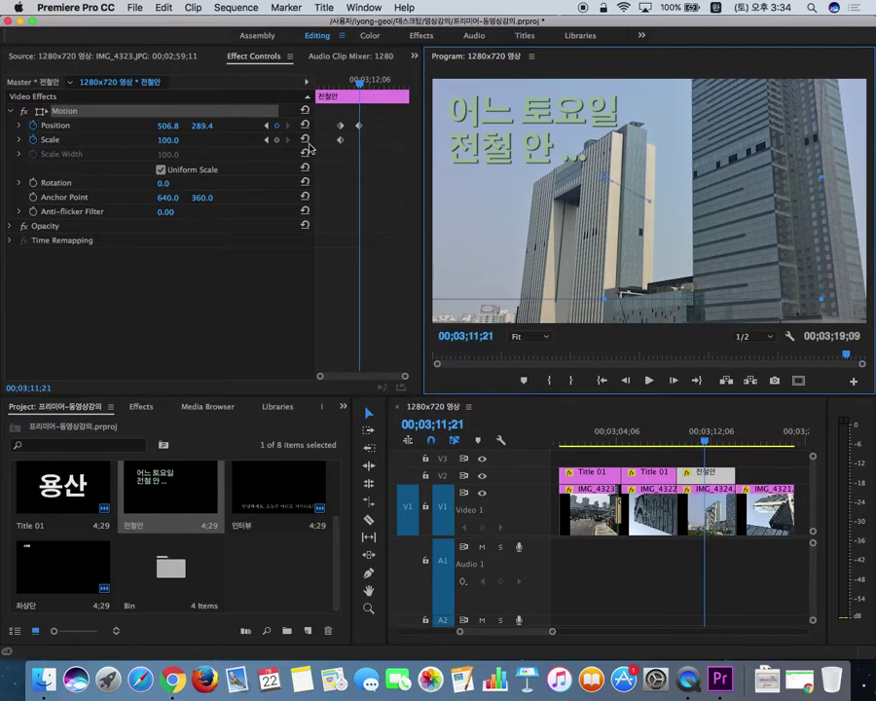
# - Set 전철안's Scale to 88.0 at 00;03;11;21, and move its Position and Scale keyframes out to the clip's start and end
pyautogui.click(125, 103)
pyautogui.moveTo(167, 139); pyautogui.dragTo(156, 139)
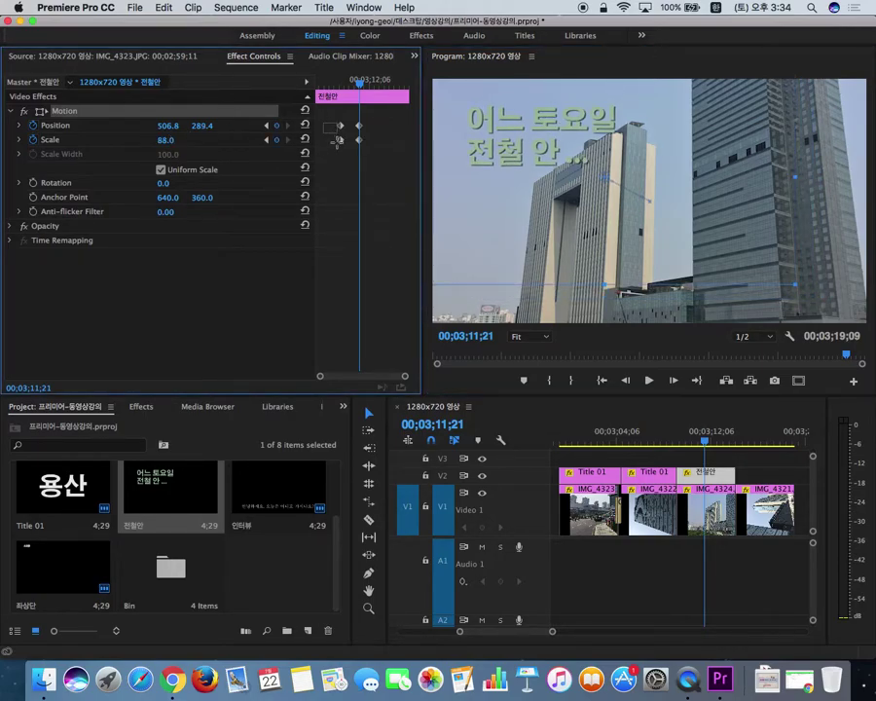
pyautogui.moveTo(342, 130); pyautogui.dragTo(245, 143)
pyautogui.moveTo(360, 144); pyautogui.dragTo(430, 142)
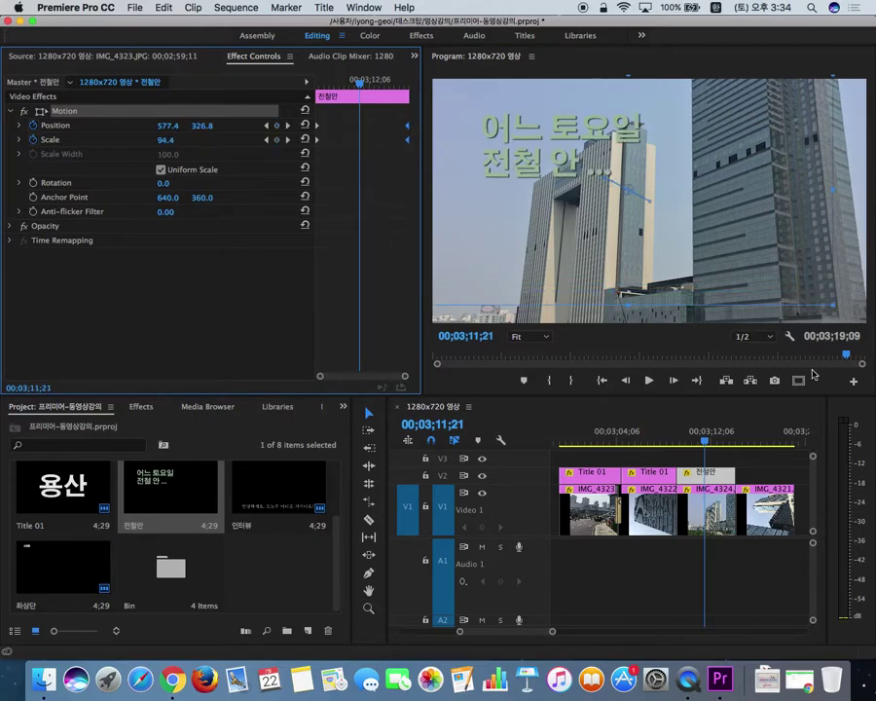
# - Play the sequence from the end of the second Title 01 through 전철안 and into IMG_4321.JPG, and scrub over that last photo
pyautogui.moveTo(678, 436); pyautogui.dragTo(668, 437)
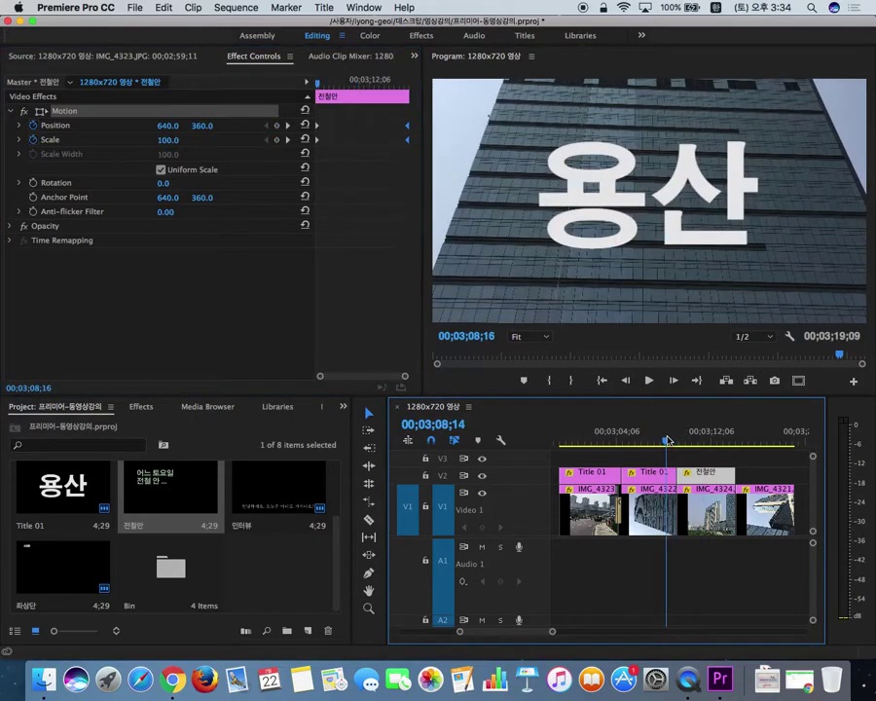
pyautogui.press('space')
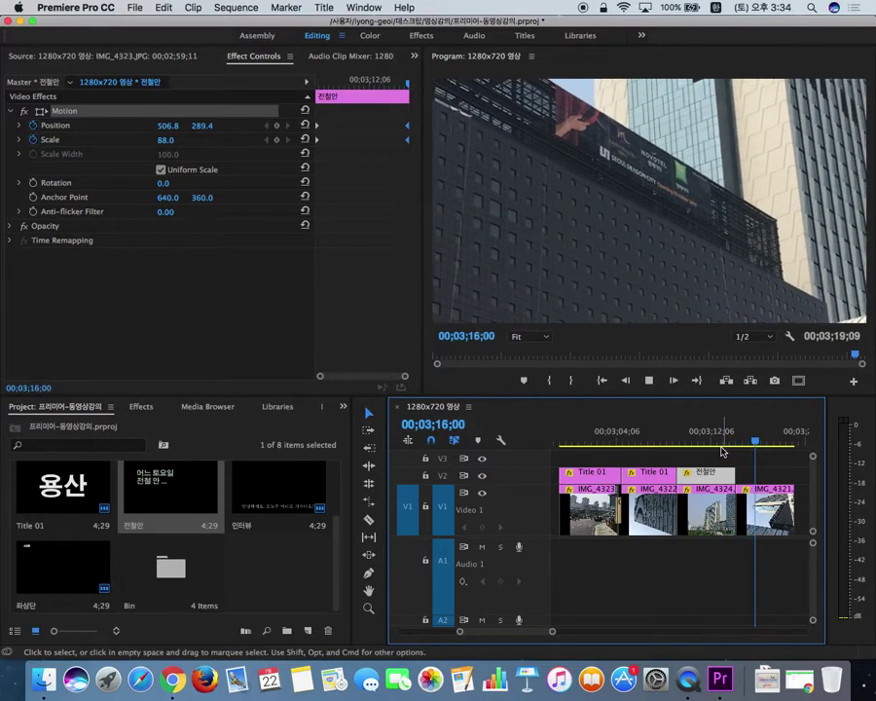
pyautogui.press('space')
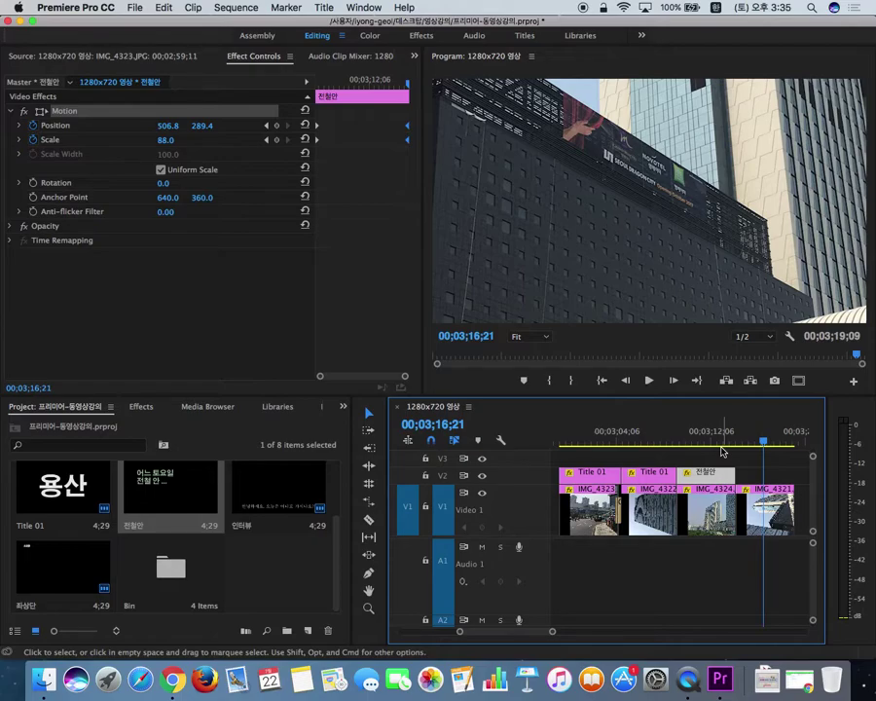
pyautogui.moveTo(723, 446); pyautogui.dragTo(772, 441)
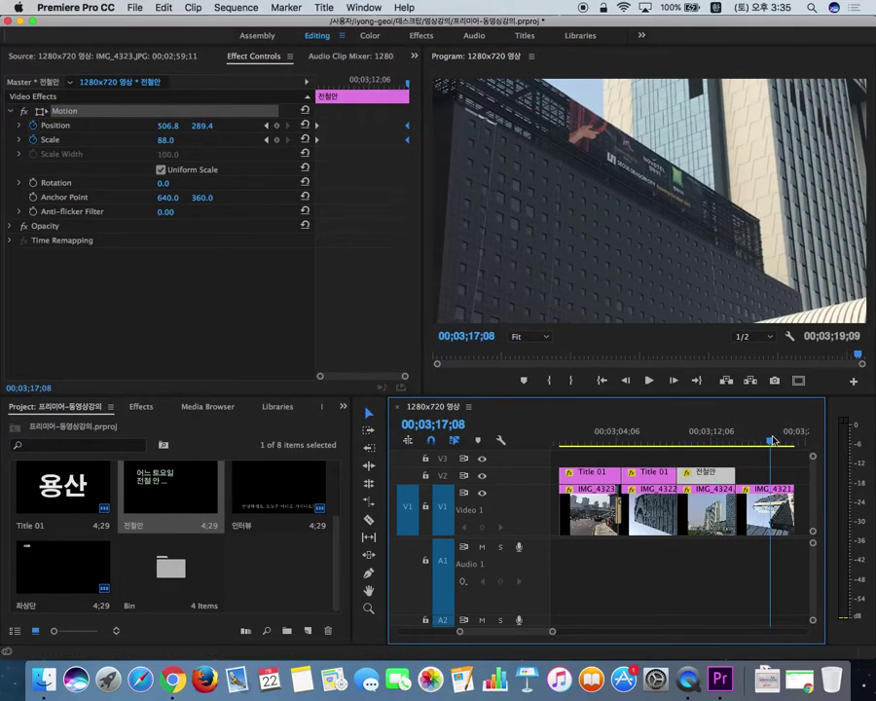
# - Deselect all clips and play the titled photo section from just before IMG_4323.JPG at 00;02;58;24
pyautogui.press('-')
pyautogui.press('-')
pyautogui.press('-')
pyautogui.click(665, 443)
pyautogui.moveTo(665, 443); pyautogui.dragTo(581, 443)
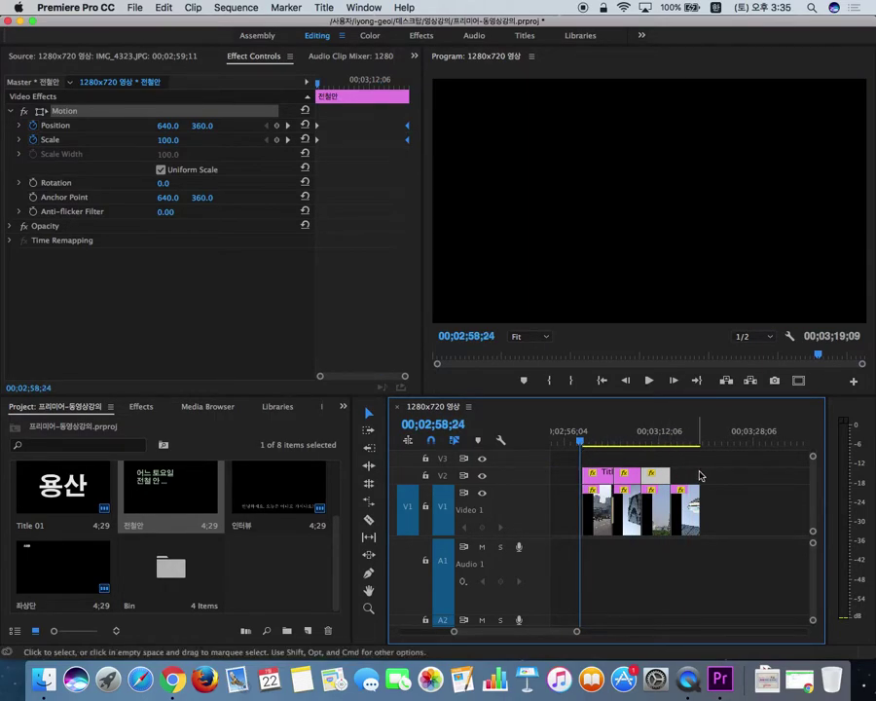
pyautogui.click(748, 470)
pyautogui.press('space')
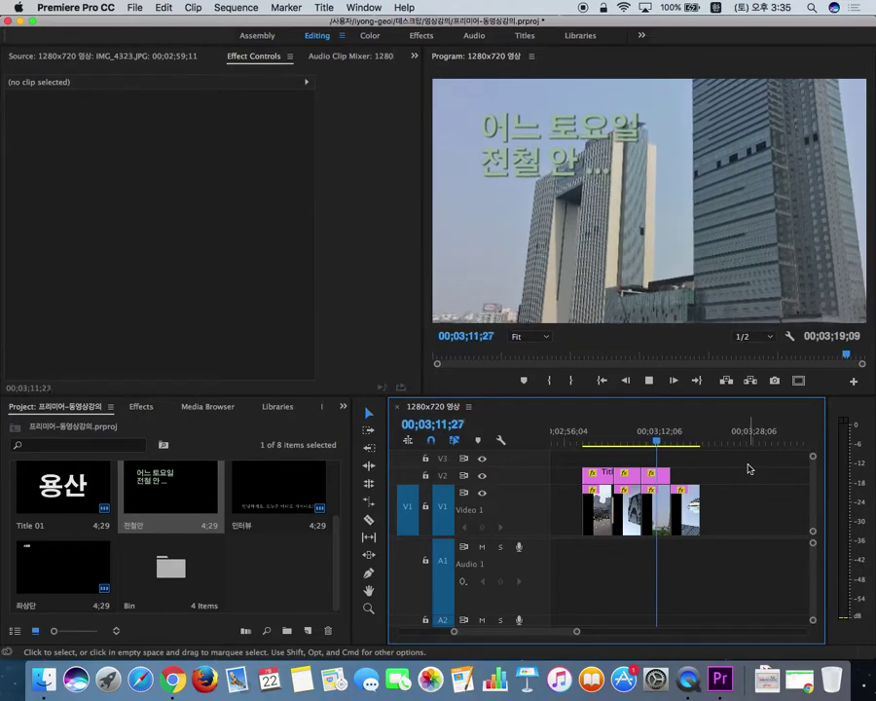
pyautogui.press('=')
pyautogui.press('-')
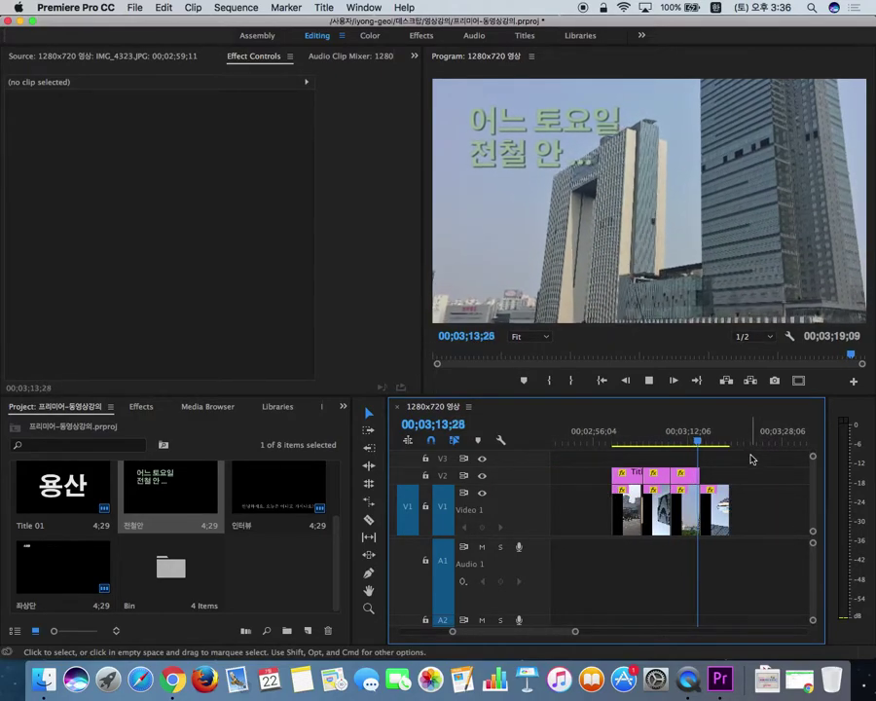
pyautogui.press('space')
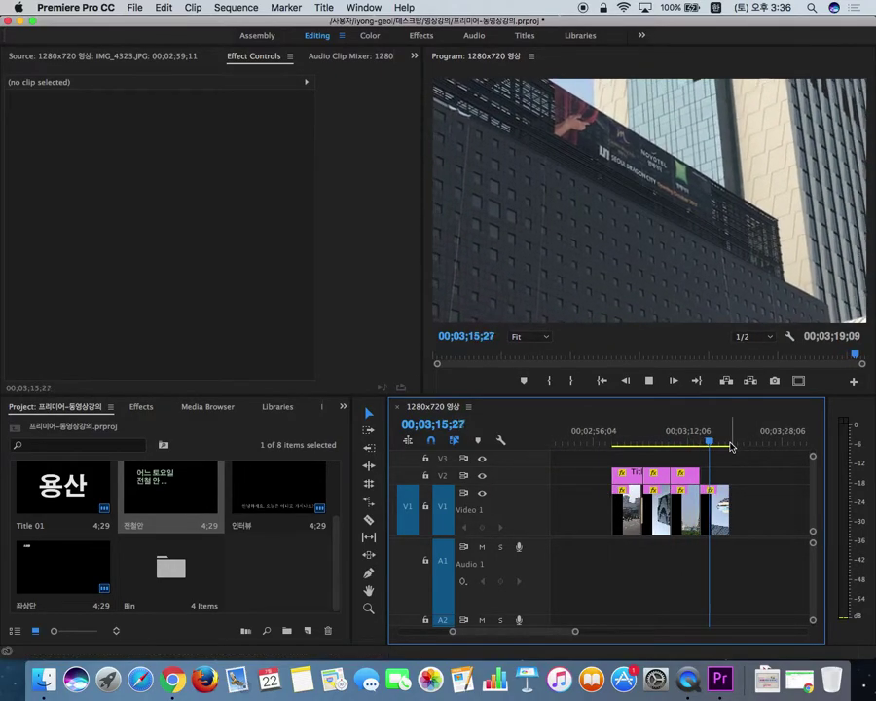
# - Shorten the first Title 01 and IMG_4323.JPG together to slightly past 00;03;00;17, and play the shortened pair
pyautogui.click(618, 440)
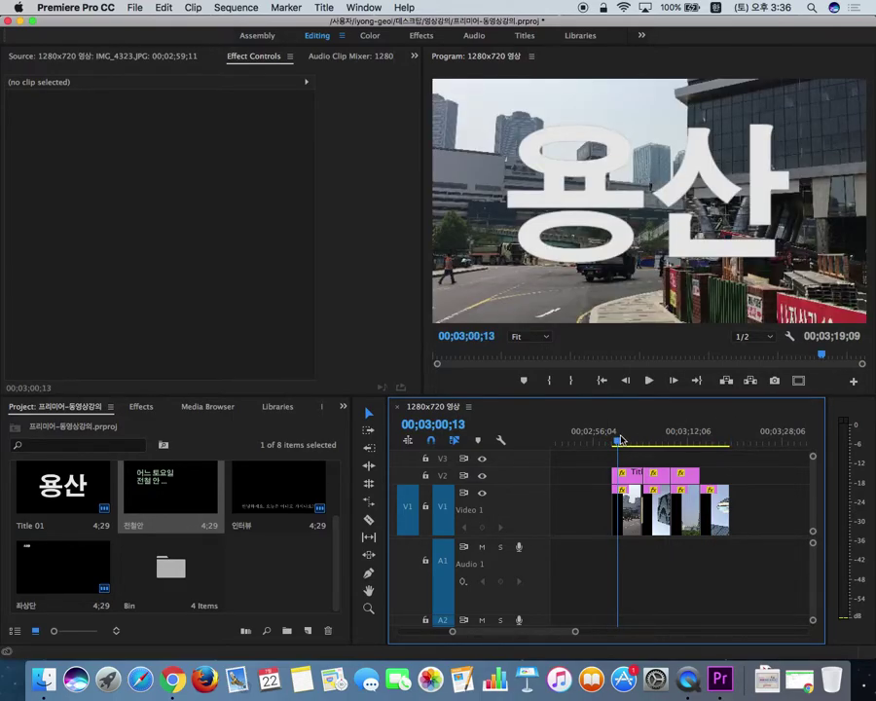
pyautogui.press('=')
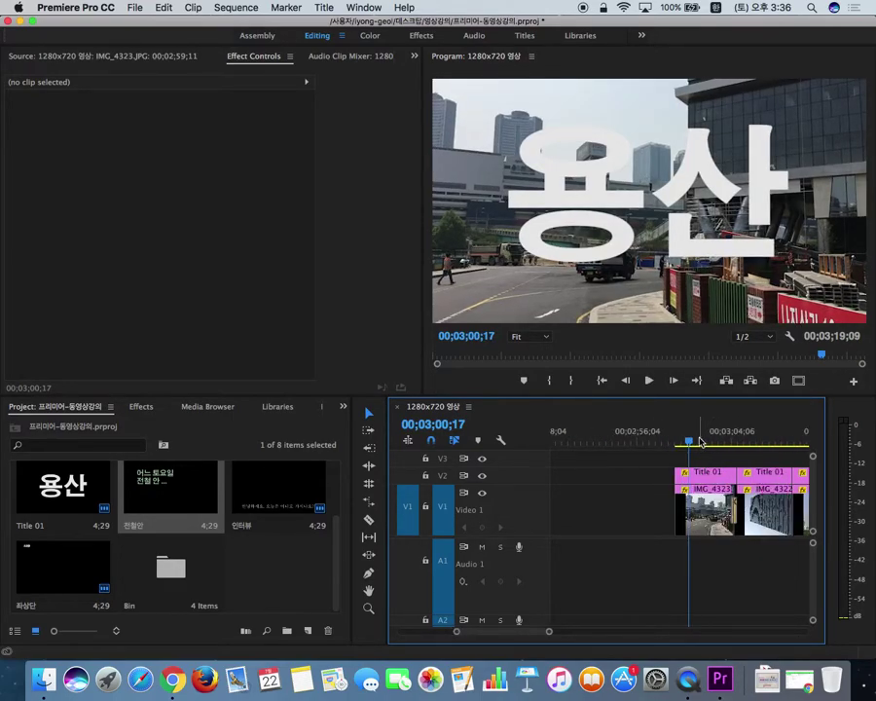
pyautogui.moveTo(650, 469); pyautogui.dragTo(737, 531)
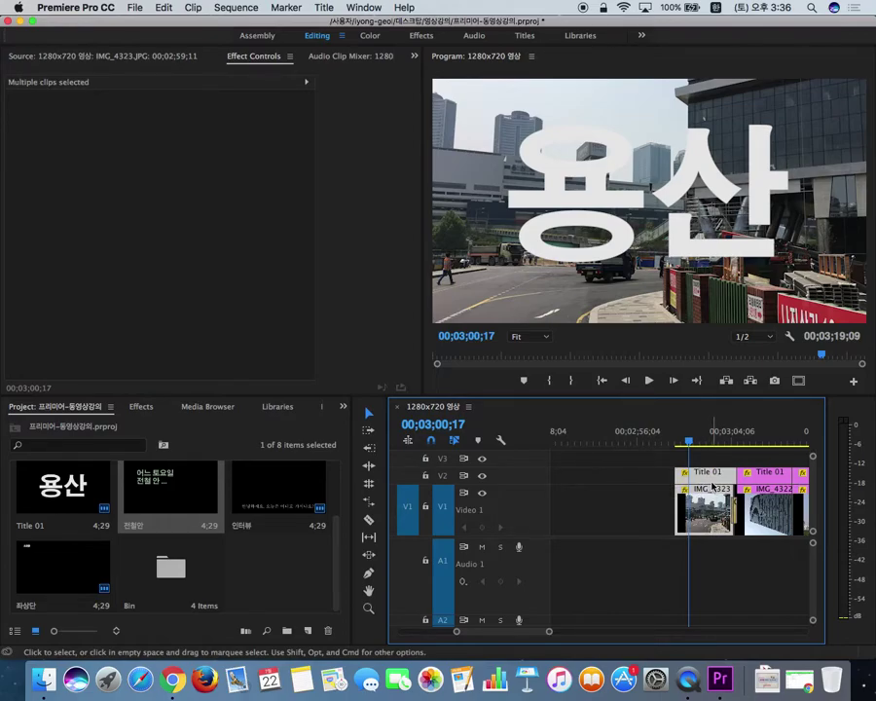
pyautogui.moveTo(729, 483); pyautogui.dragTo(691, 481)
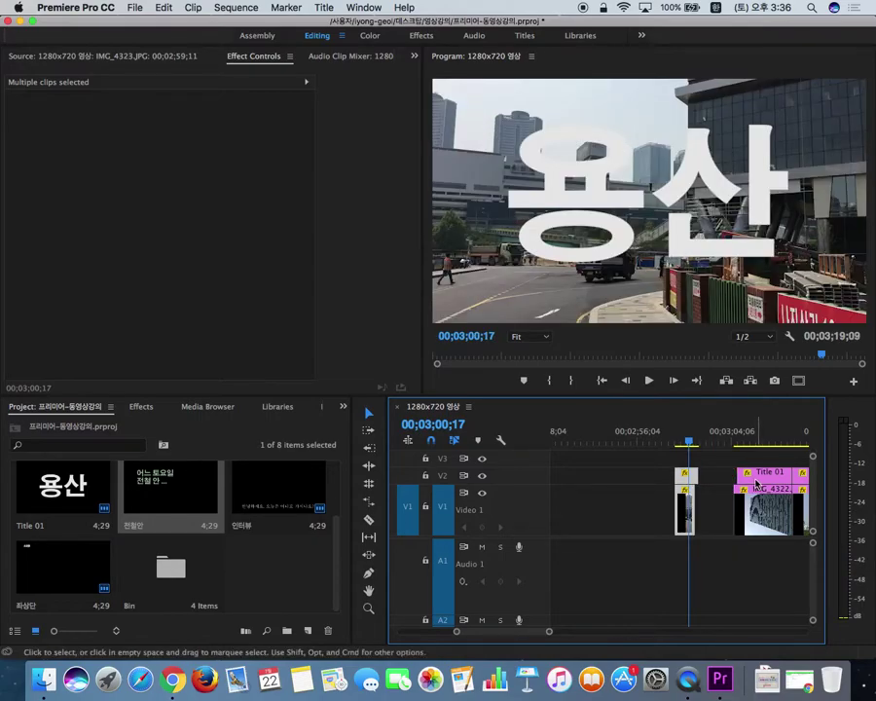
pyautogui.click(678, 445)
pyautogui.press('space')
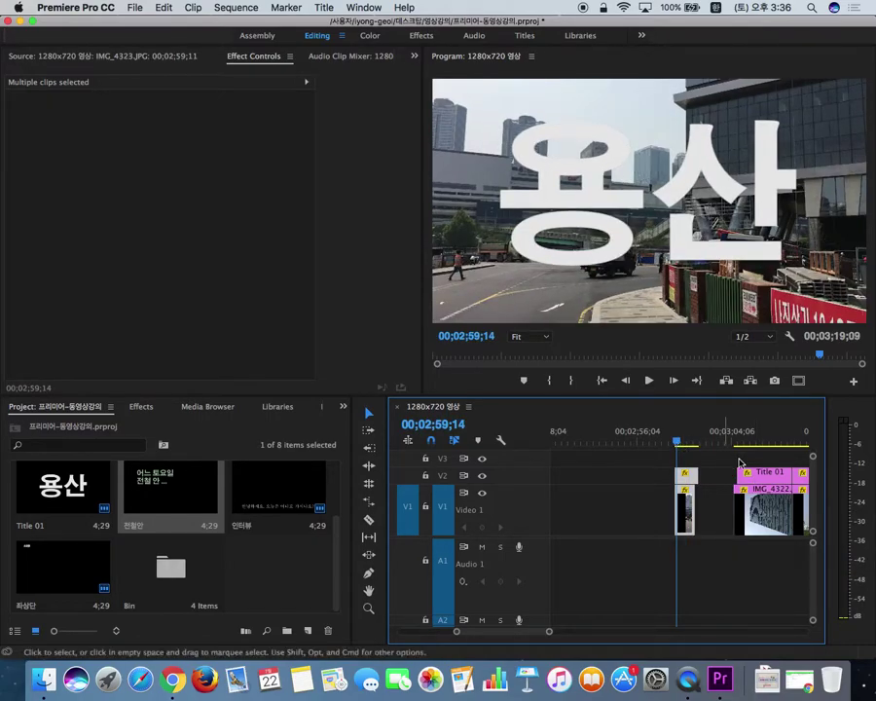
pyautogui.press('space')
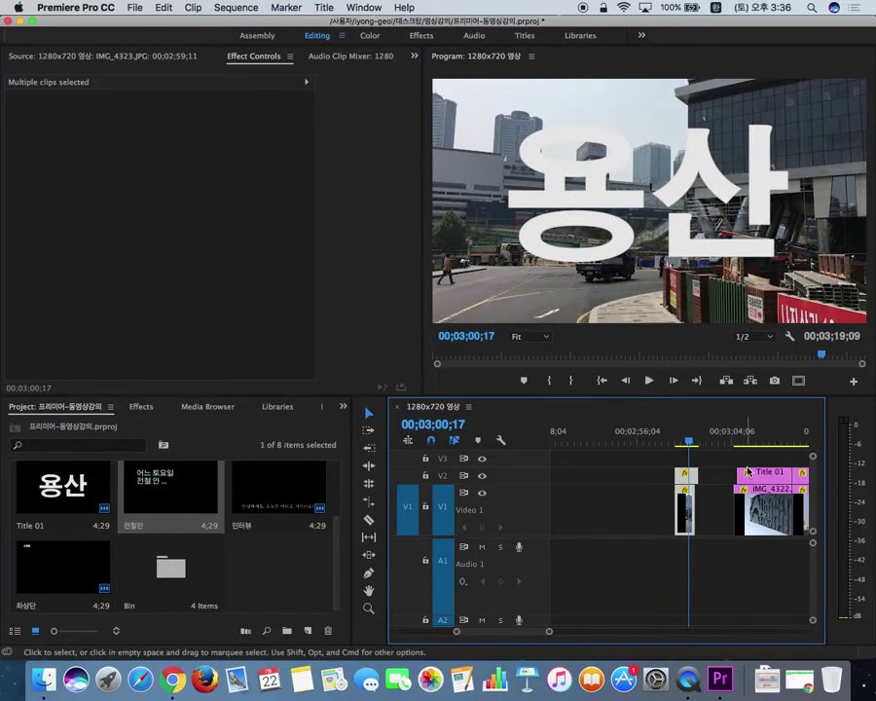
# - Trim the ends of the first Title 01 and IMG_4323.JPG further back so the photo ends at 00;03;00;17
pyautogui.press('=')
pyautogui.moveTo(709, 504); pyautogui.dragTo(687, 505)
pyautogui.press('-')
pyautogui.press('-')
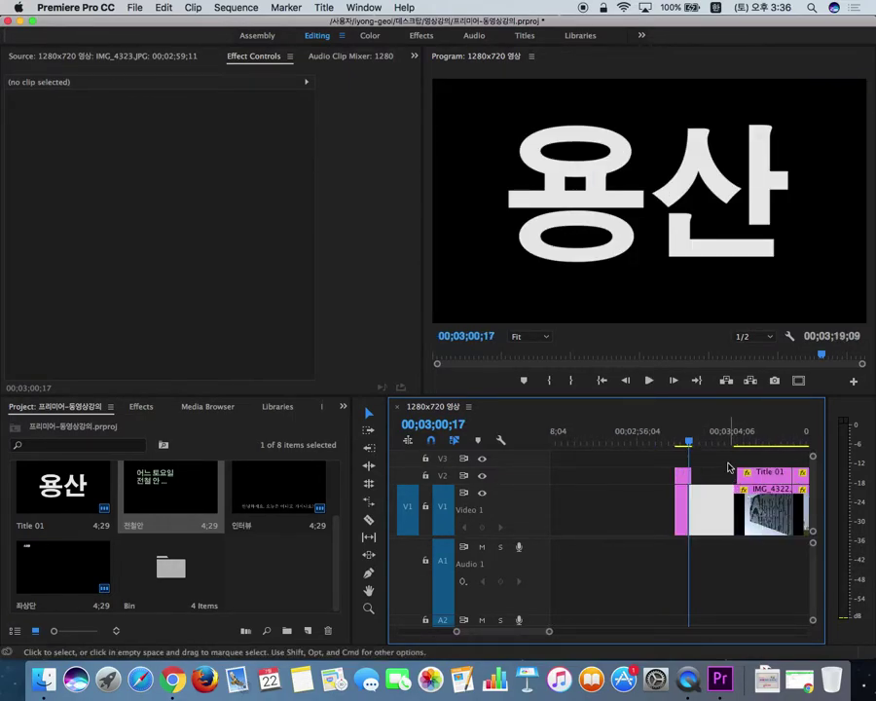
# - Shorten the second Title 01 and IMG_4322.JPG together and move the pair directly after the first pair
pyautogui.moveTo(767, 506); pyautogui.dragTo(722, 507)
pyautogui.moveTo(724, 440); pyautogui.dragTo(699, 450)
pyautogui.press('=')
pyautogui.press('=')
pyautogui.press('-')
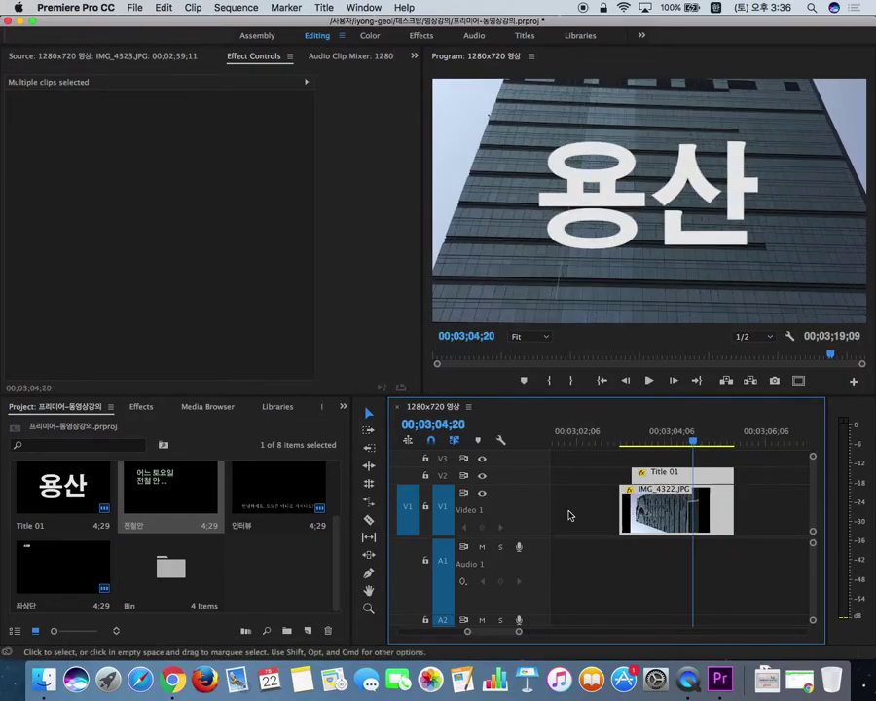
pyautogui.moveTo(624, 511)
pyautogui.mouseDown()
pyautogui.moveTo(687, 512)
pyautogui.moveTo(675, 472)
pyautogui.moveTo(668, 472)
pyautogui.moveTo(688, 531)
pyautogui.moveTo(681, 510)
pyautogui.moveTo(609, 513)
pyautogui.mouseUp()
pyautogui.click(655, 461)
pyautogui.press('-')
pyautogui.press('-')
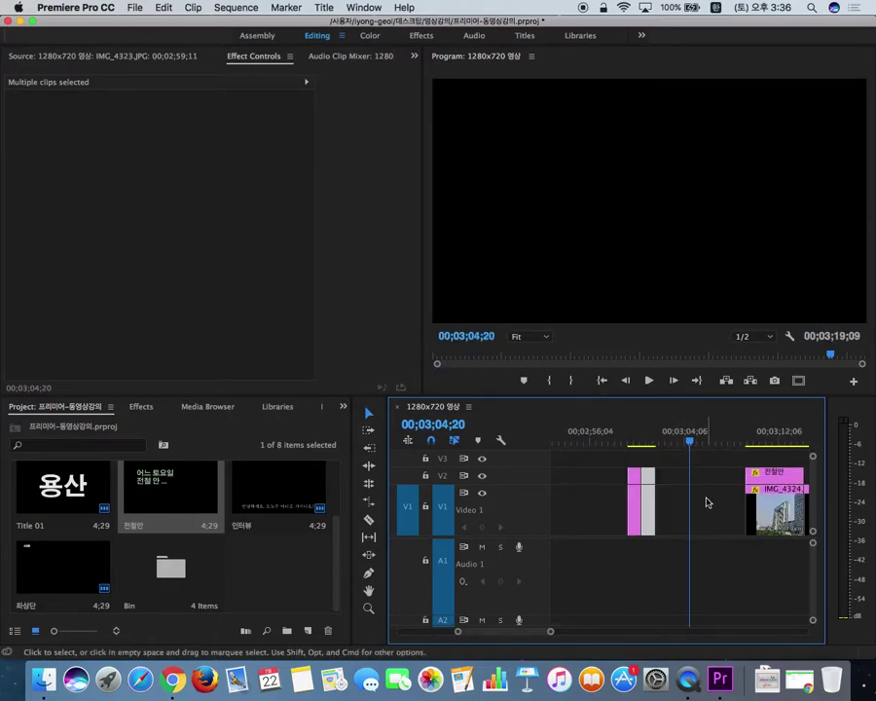
# - Shorten 전철안 and IMG_4324.JPG together and move them directly after the second pair
pyautogui.press('-')
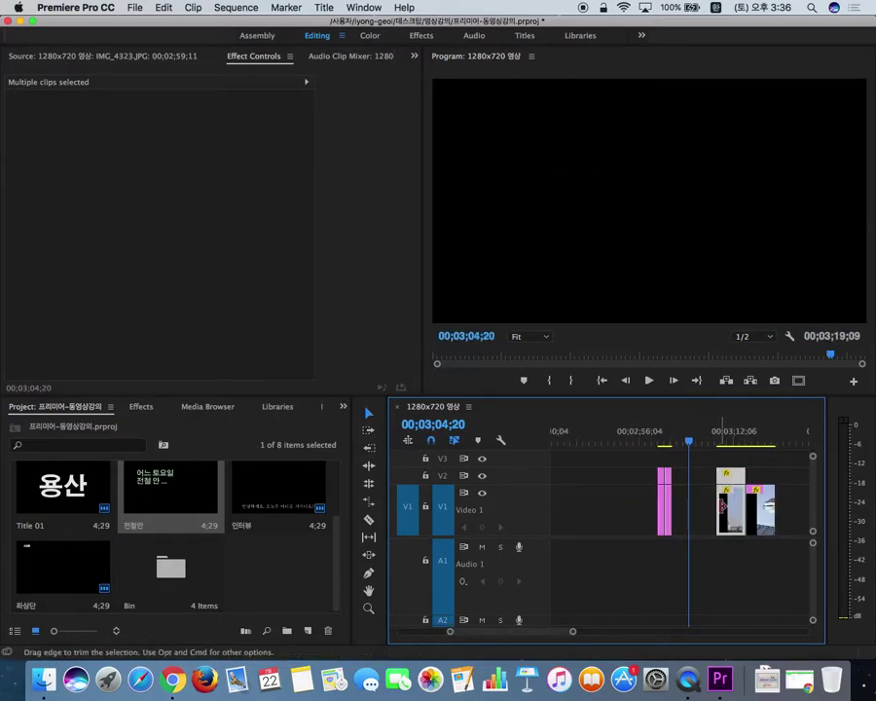
pyautogui.moveTo(728, 508); pyautogui.dragTo(695, 510)
pyautogui.press('=')
pyautogui.moveTo(628, 496); pyautogui.dragTo(665, 498)
pyautogui.moveTo(728, 499); pyautogui.dragTo(635, 503)
# - Shorten IMG_4321.JPG and move it directly after IMG_4324.JPG on V1
pyautogui.press('-')
pyautogui.press('-')
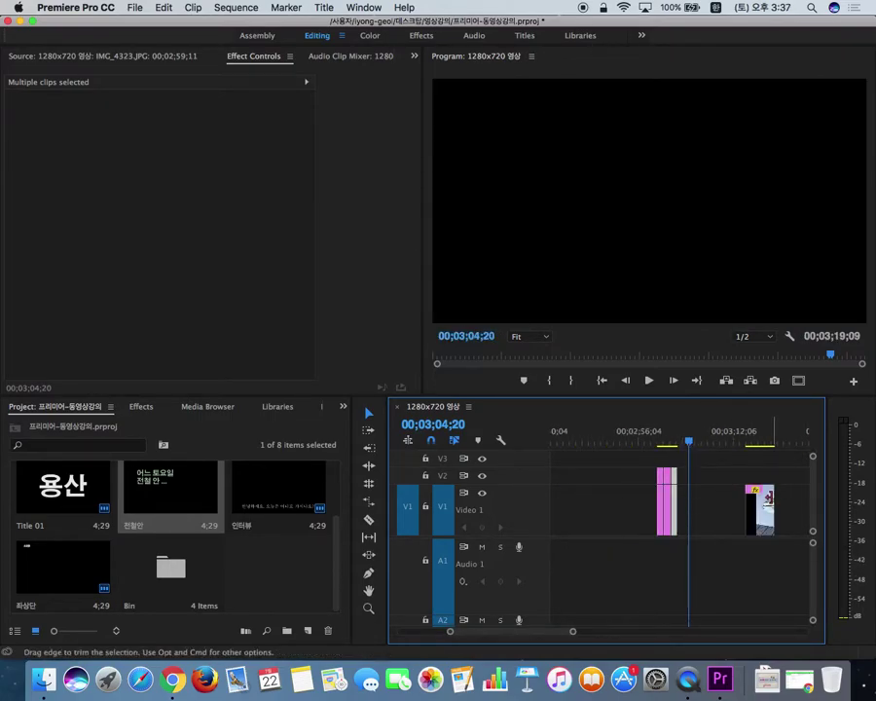
pyautogui.moveTo(765, 501); pyautogui.dragTo(700, 504)
pyautogui.moveTo(696, 504); pyautogui.dragTo(694, 513)
# - Deselect all clips and play the tightened photo and title section from 00;02;59;01
pyautogui.click(658, 434)
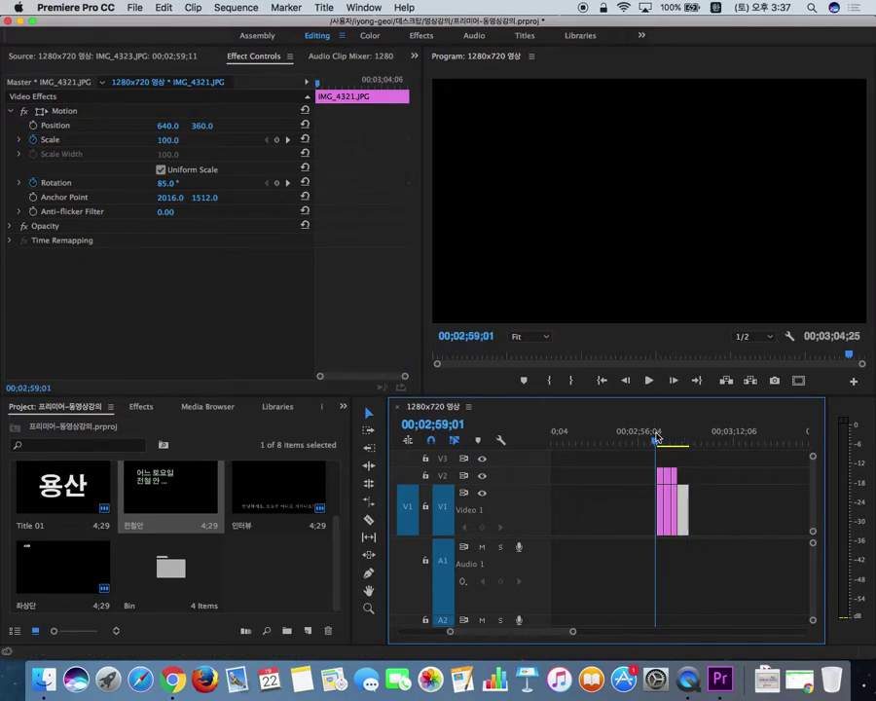
pyautogui.click(734, 474)
pyautogui.press('space')
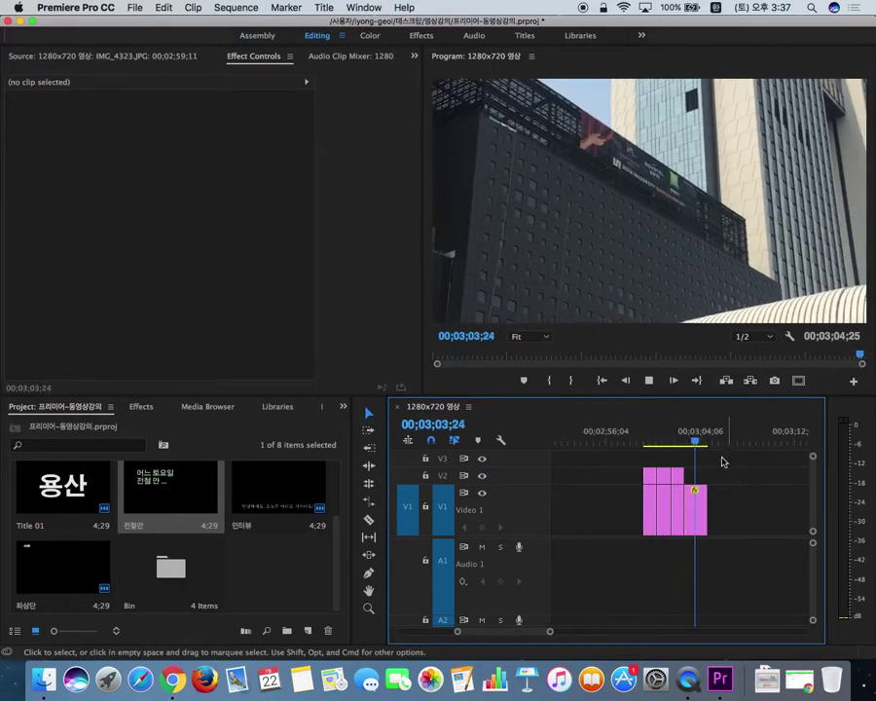
pyautogui.press('space')
# - Trim the start of the first Title 01 and IMG_4323.JPG to 00;02;59;21
pyautogui.click(648, 434)
pyautogui.press('=')
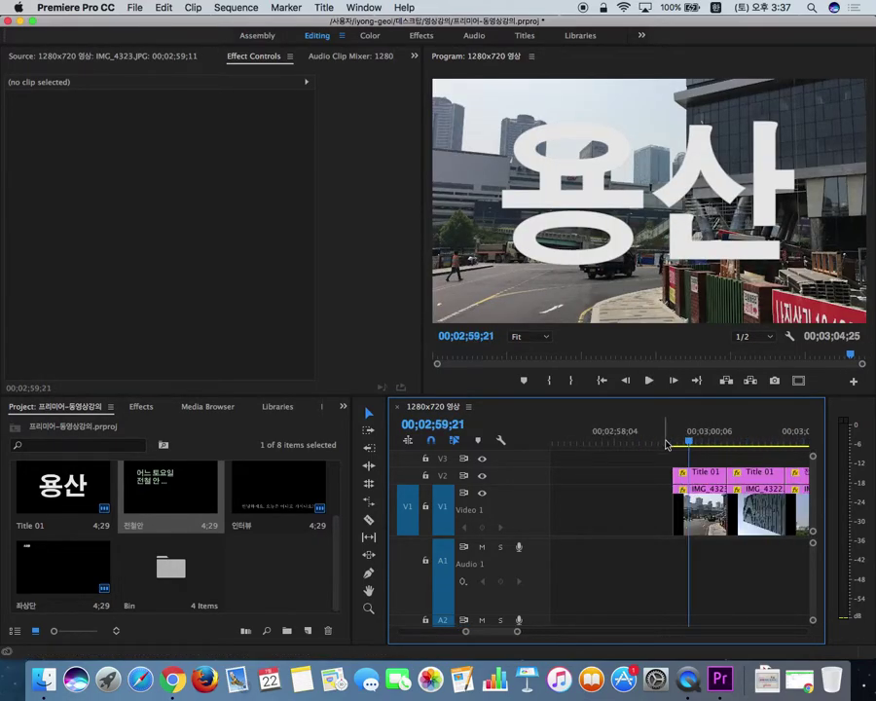
pyautogui.moveTo(640, 474); pyautogui.dragTo(689, 499)
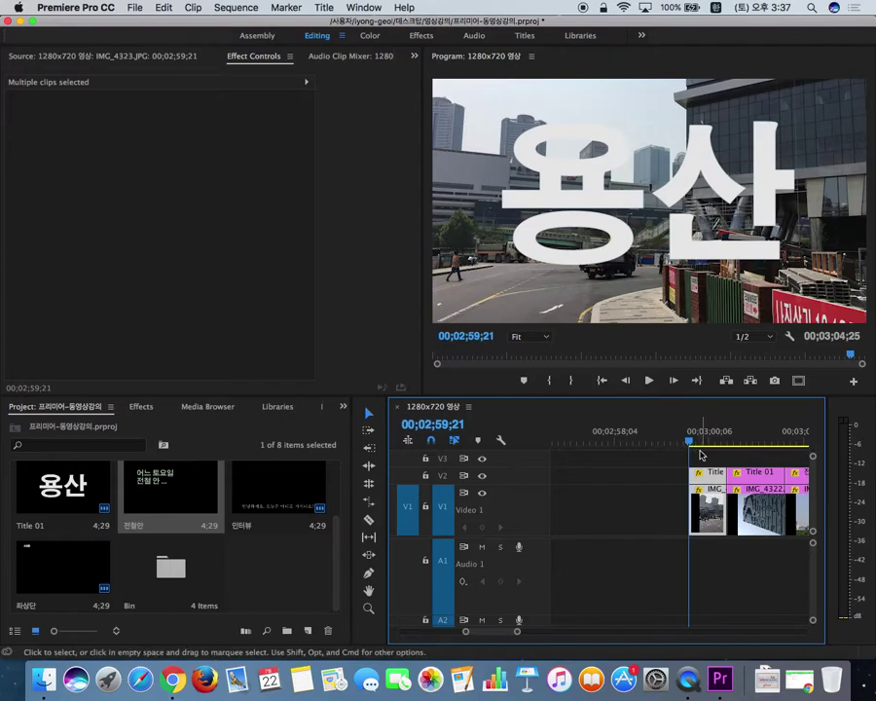
# - Trim the second Title 01 and IMG_4322.JPG to about 00;03;01;07, shorten the 전철안 pair and IMG_4321.JPG, and close the gaps between them
pyautogui.press('-')
pyautogui.click(721, 444)
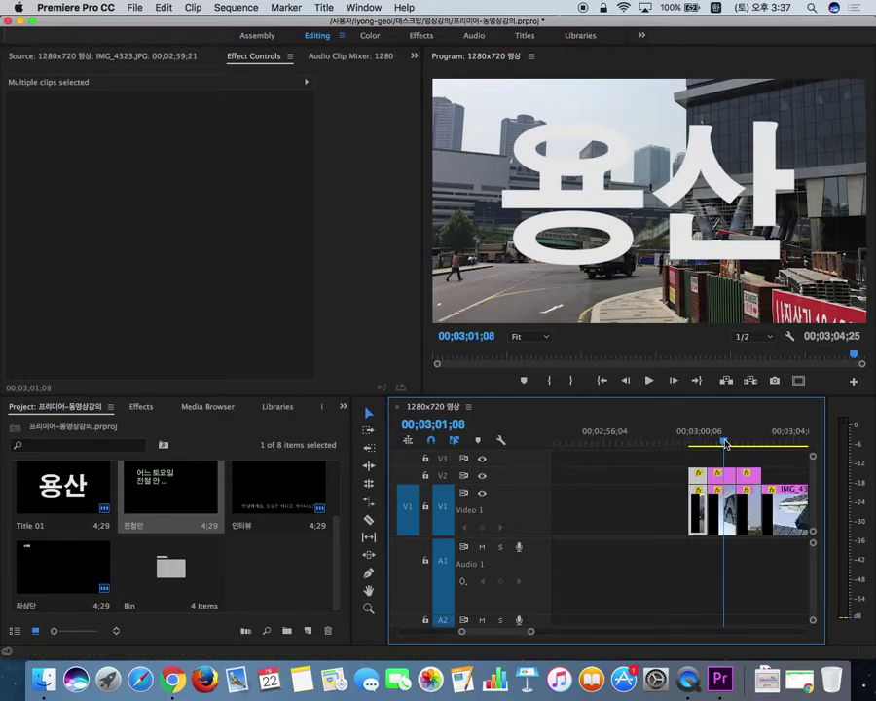
pyautogui.press('=')
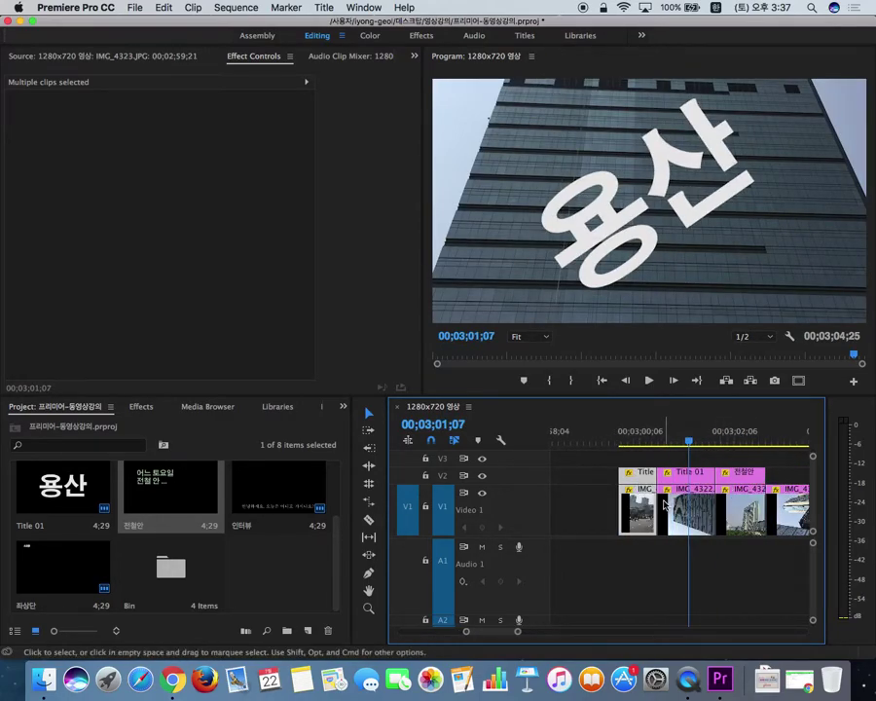
pyautogui.moveTo(665, 458); pyautogui.dragTo(685, 507)
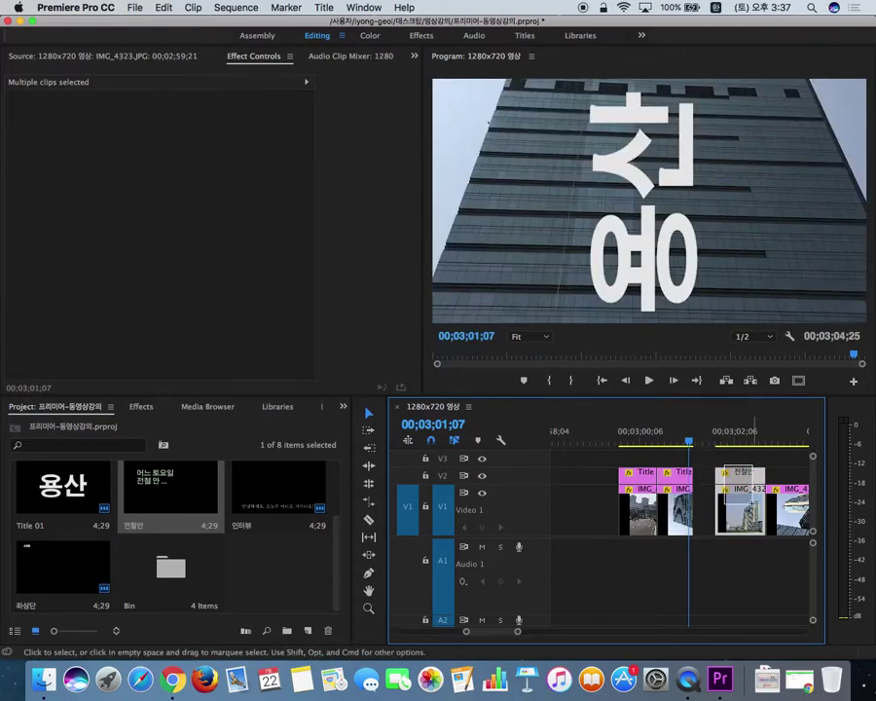
pyautogui.moveTo(723, 468); pyautogui.dragTo(726, 507)
pyautogui.press('-')
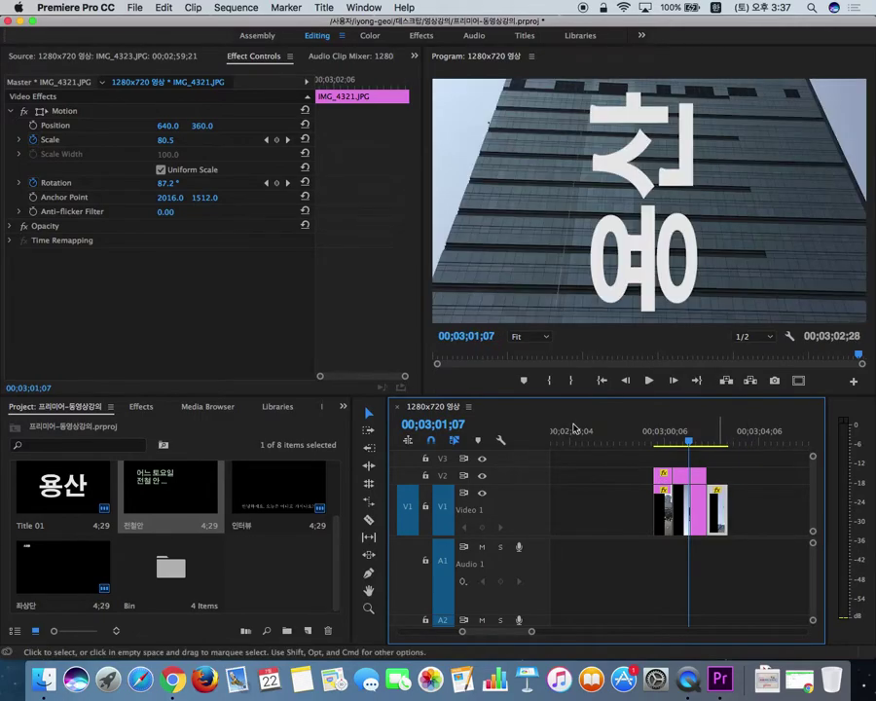
# - Deselect all clips and play the newly shortened photo section from its start
pyautogui.click(651, 434)
pyautogui.click(752, 473)
pyautogui.press('space')
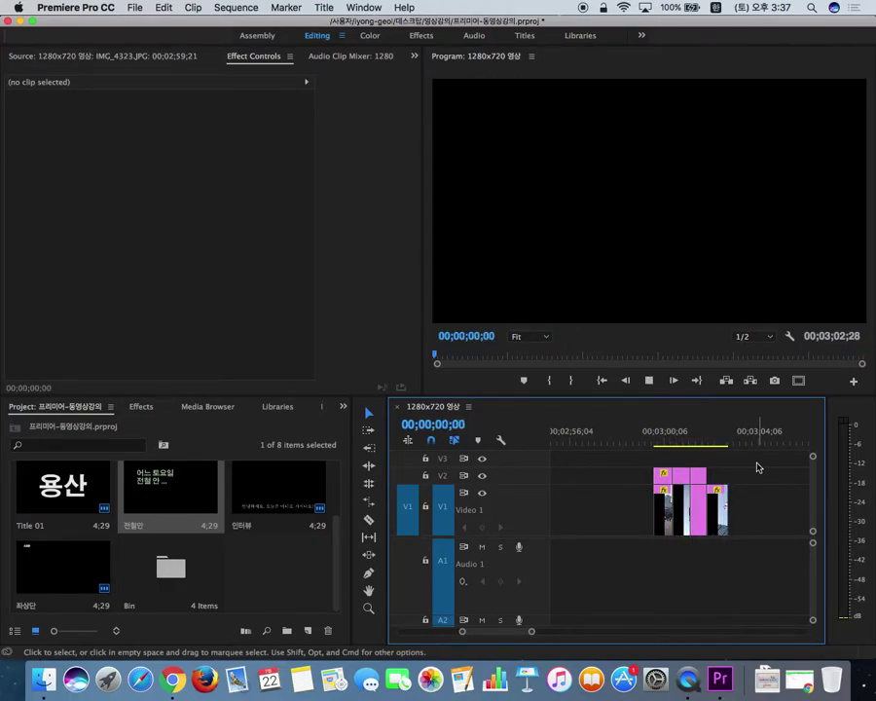
pyautogui.press('space')
# - Examine the overall timeline of the sequence and inspect the end of the photo section at 00;03;02;27
pyautogui.press('-')
pyautogui.press('-')
pyautogui.press('-')
pyautogui.press('-')
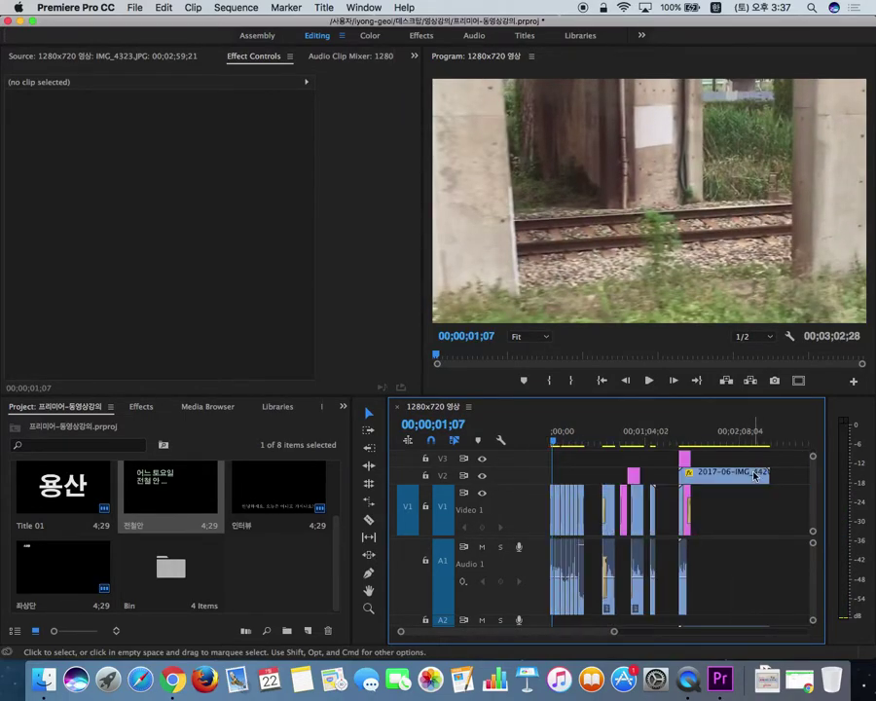
pyautogui.press('-')
pyautogui.press('-')
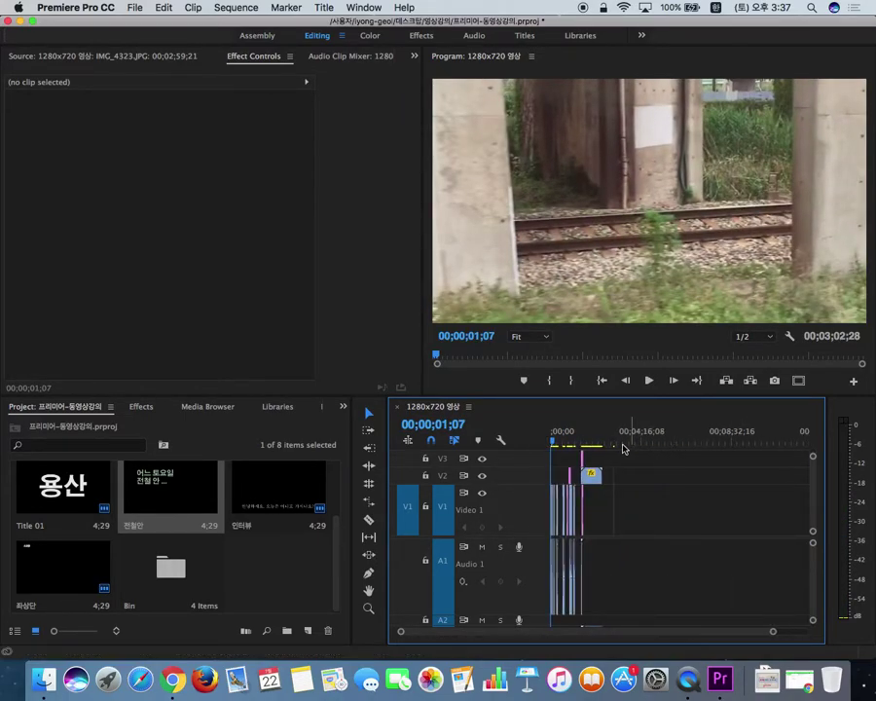
pyautogui.click(612, 443)
pyautogui.press('=')
pyautogui.press('=')
pyautogui.press('=')
pyautogui.press('=')
pyautogui.press('=')
pyautogui.click(724, 444)
pyautogui.moveTo(738, 444); pyautogui.dragTo(764, 443)
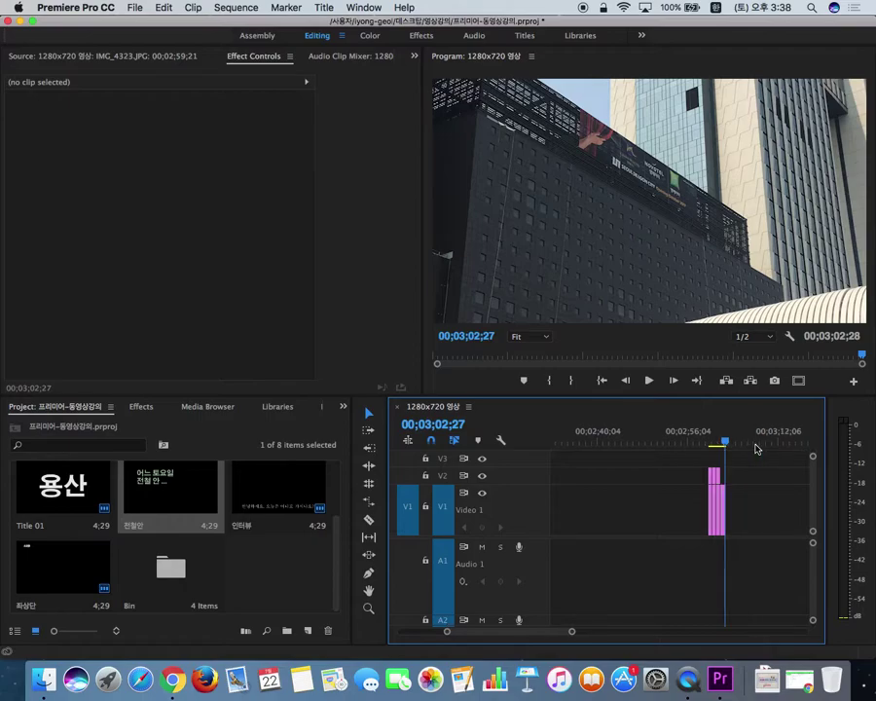
# - Return to the start of the sequence at 00;00;00;00 and examine the clips in its opening part
pyautogui.press('-')
pyautogui.press('-')
pyautogui.press('-')
pyautogui.press('-')
pyautogui.click(554, 440)
pyautogui.press('=')
pyautogui.press('=')
pyautogui.press('=')
pyautogui.press('=')
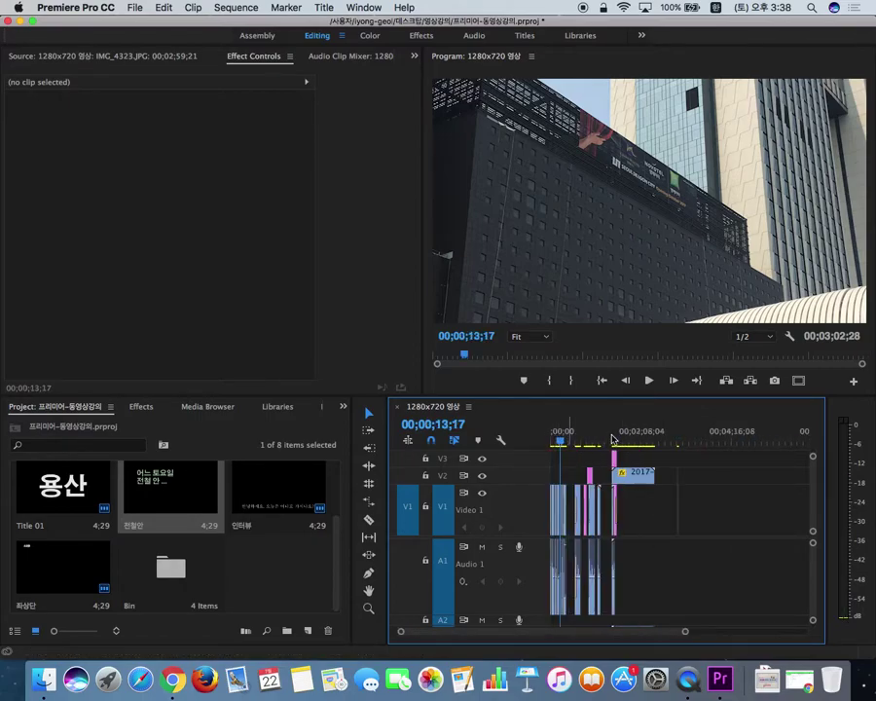
pyautogui.click(579, 444)
pyautogui.moveTo(578, 444); pyautogui.dragTo(534, 444)
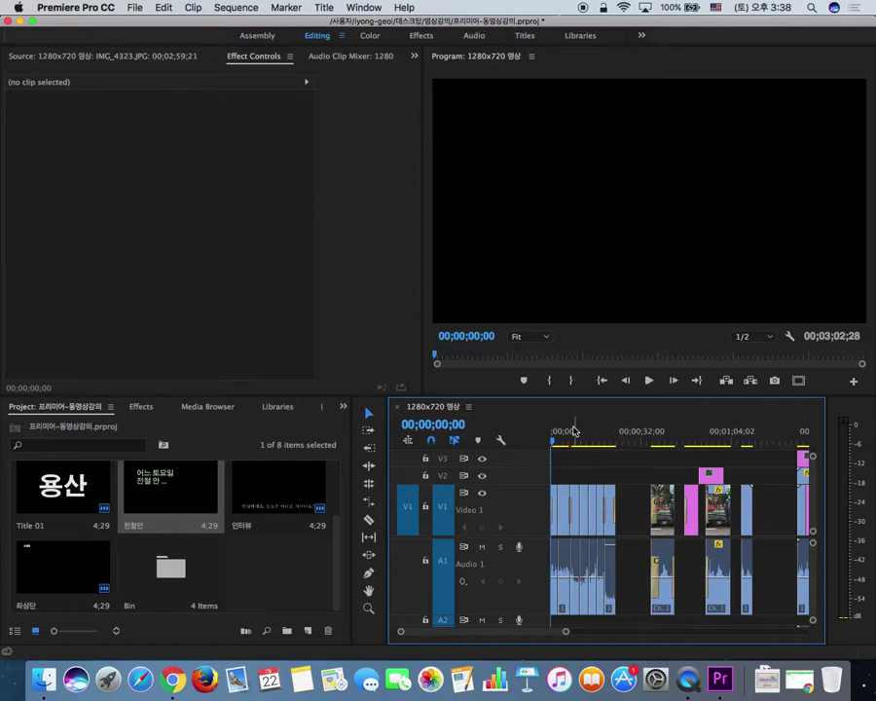
# - Mark an in-to-out range covering the sequence's opening section, from 00;00;00;00 to 00;00;23;05
pyautogui.press('super+a')
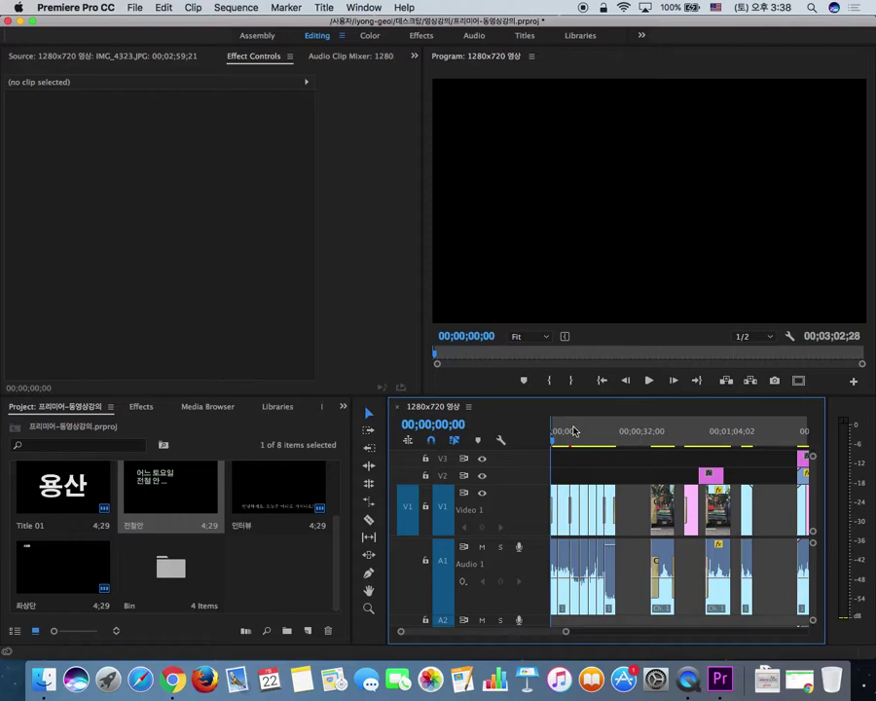
pyautogui.press('super+shift+a')
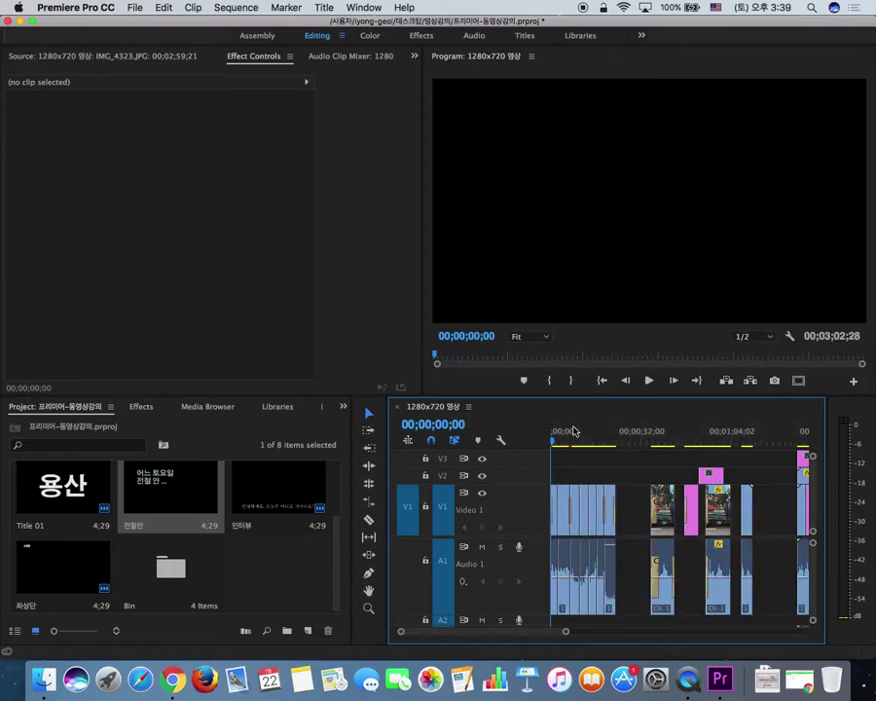
pyautogui.press('super+a')
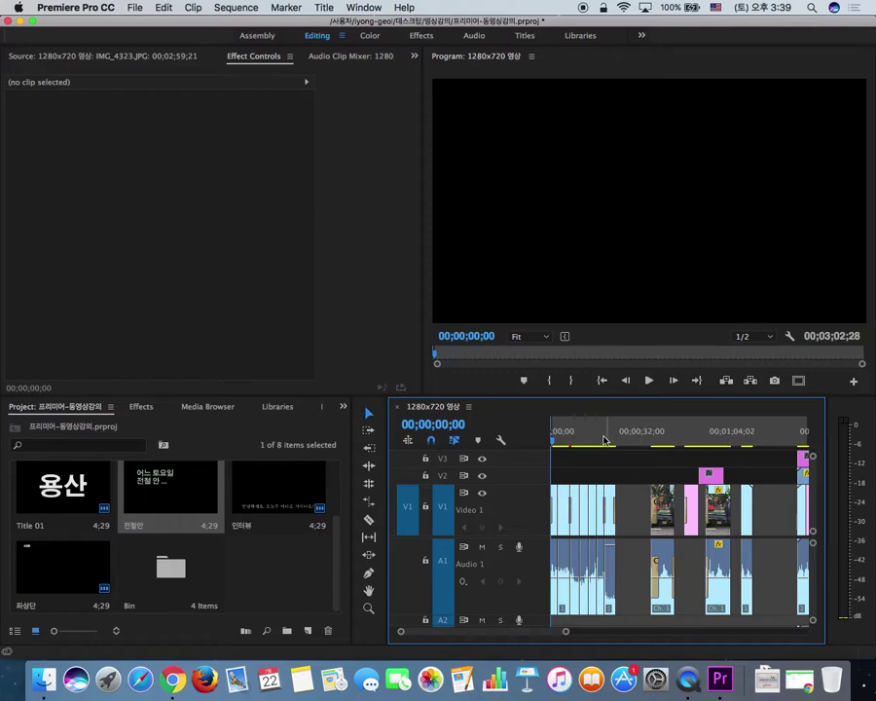
pyautogui.moveTo(612, 433); pyautogui.dragTo(617, 438)
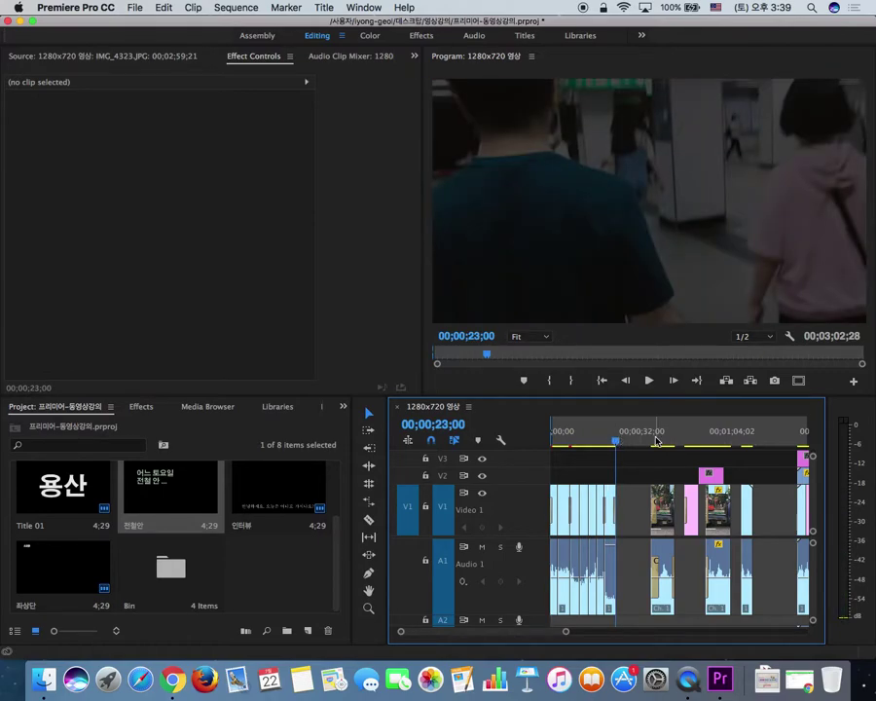
pyautogui.press('=')
pyautogui.click(695, 440)
pyautogui.moveTo(696, 440); pyautogui.dragTo(690, 441)
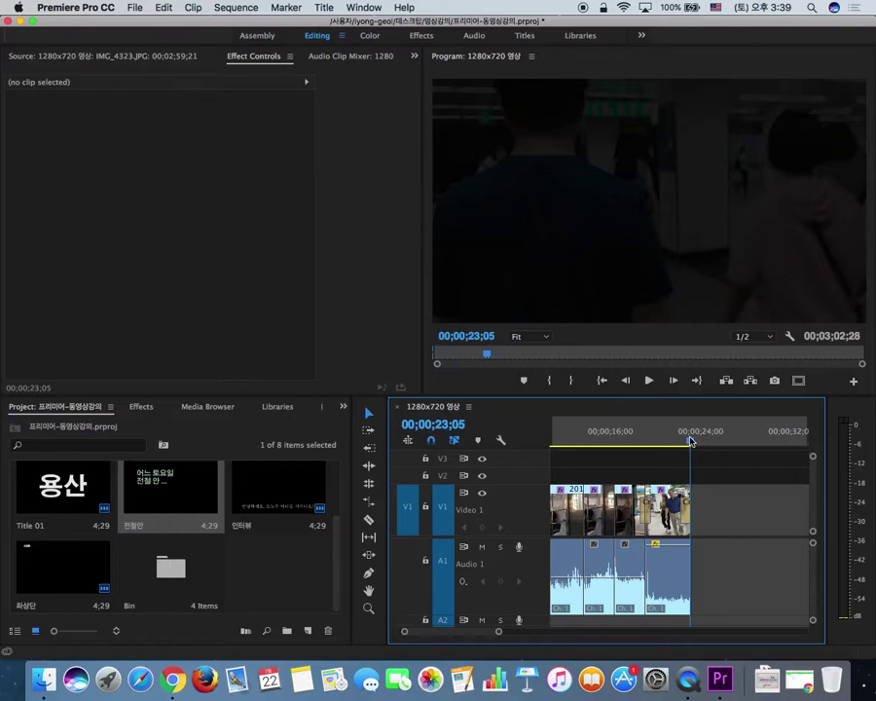
pyautogui.press('o')
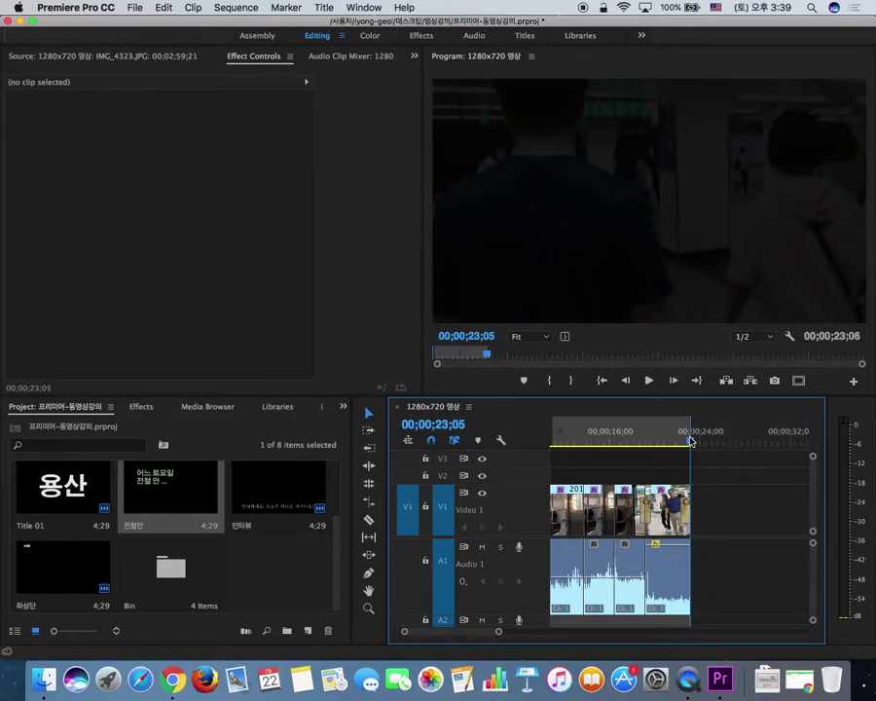
# - Open the media export settings for the marked range and set the export format to H.264
pyautogui.press('-')
pyautogui.press('-')
pyautogui.press('-')
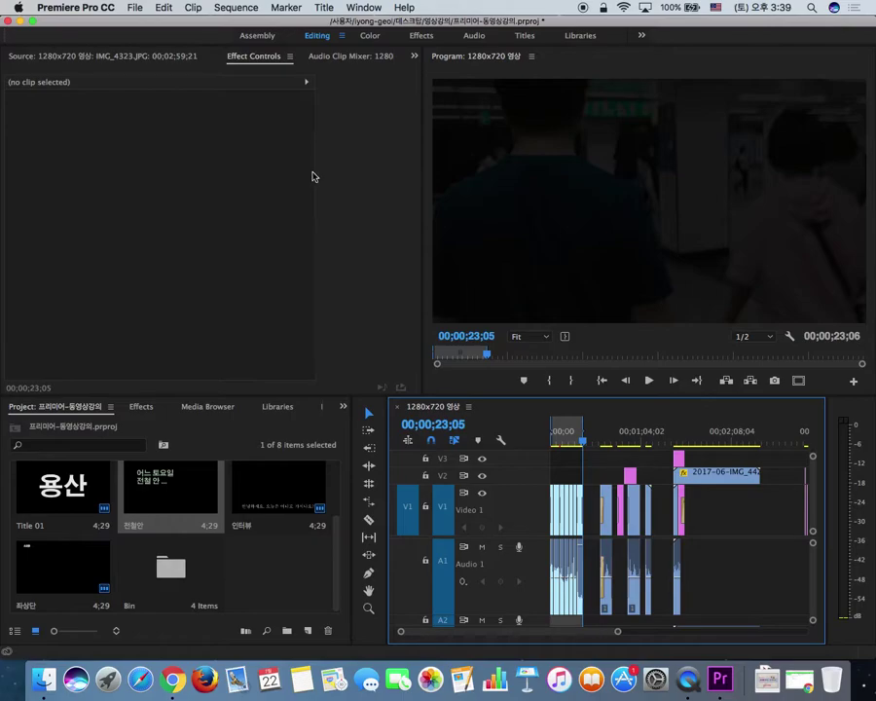
pyautogui.click(135, 9)
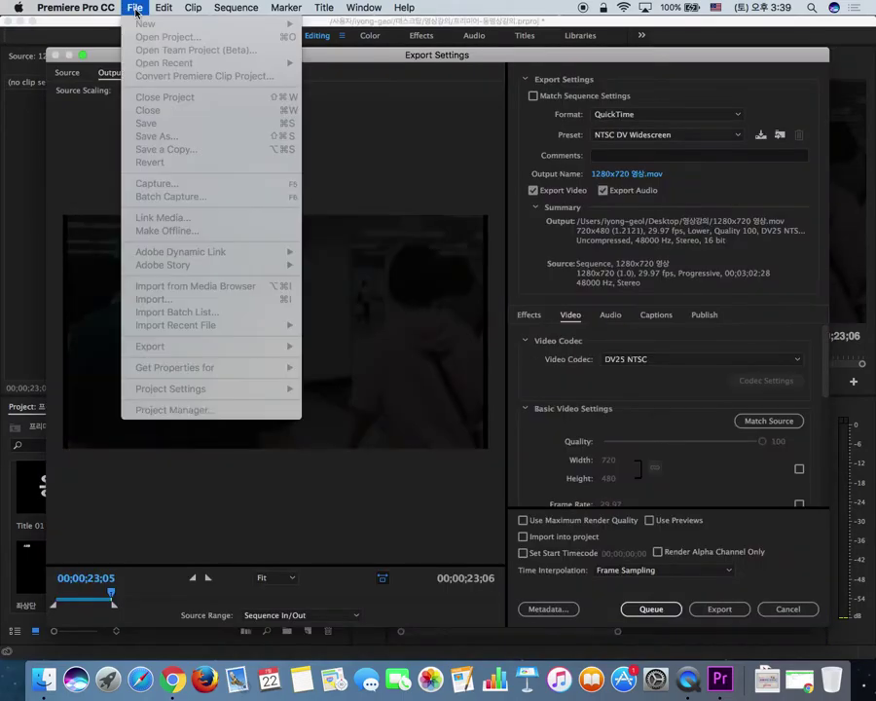
pyautogui.click(522, 64)
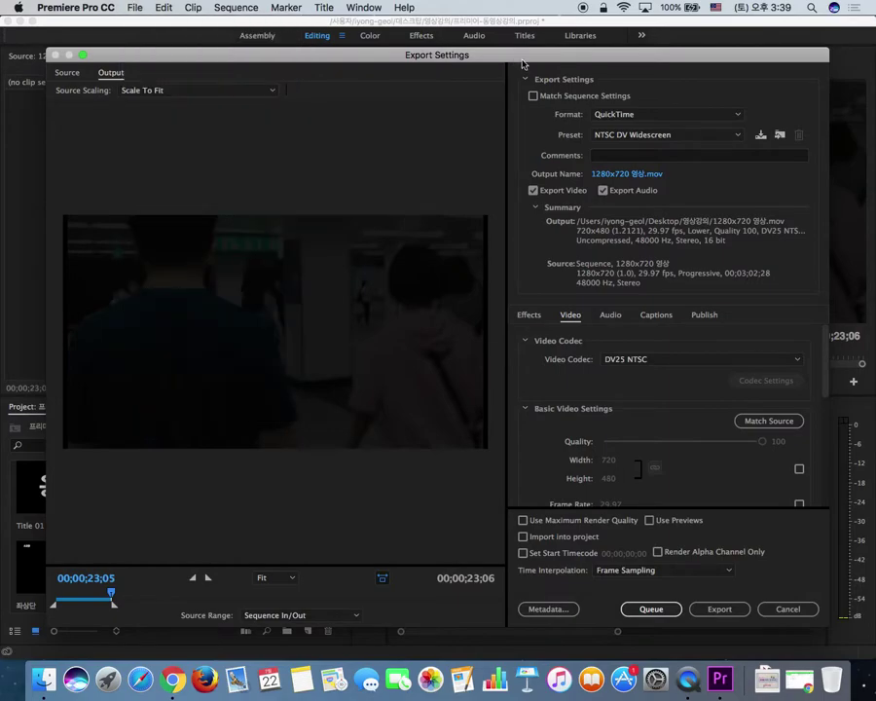
pyautogui.click(703, 115)
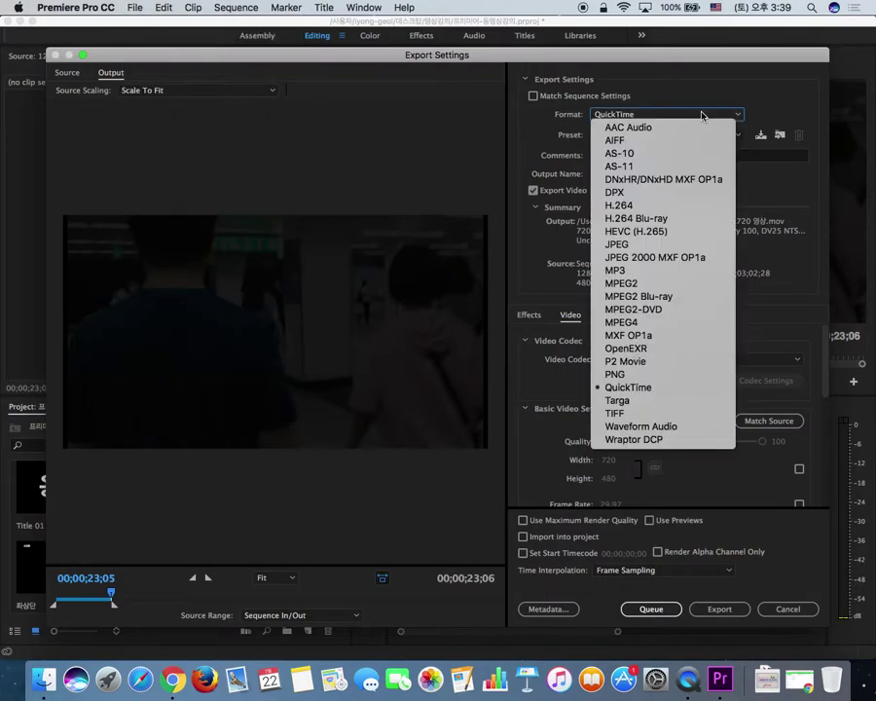
pyautogui.click(680, 206)
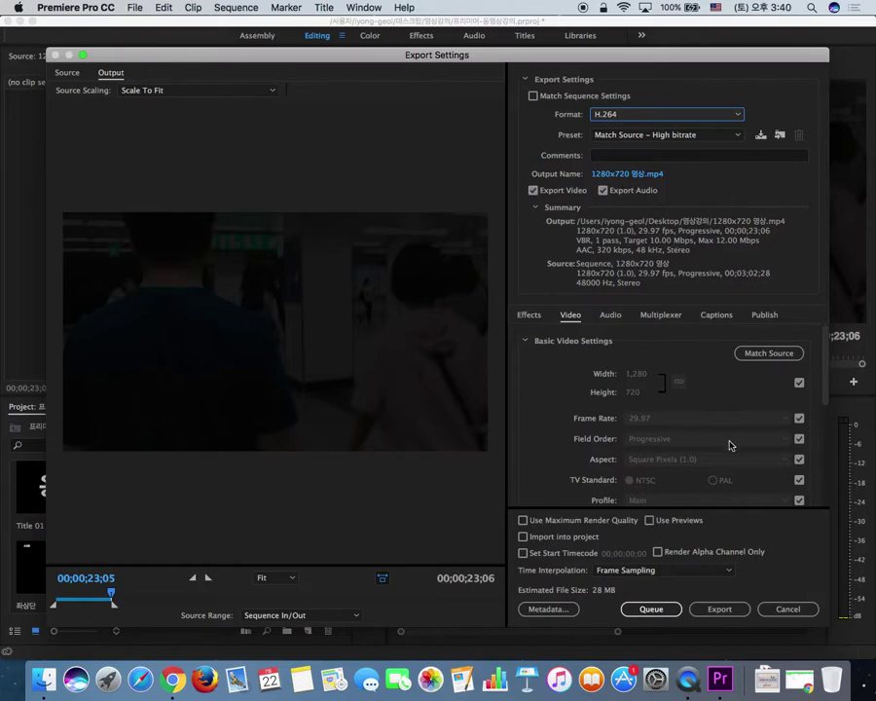
# - Save the output name as 1280x720 영상 (mp4) in the 영상강의 folder and start the export immediately
pyautogui.click(653, 610)
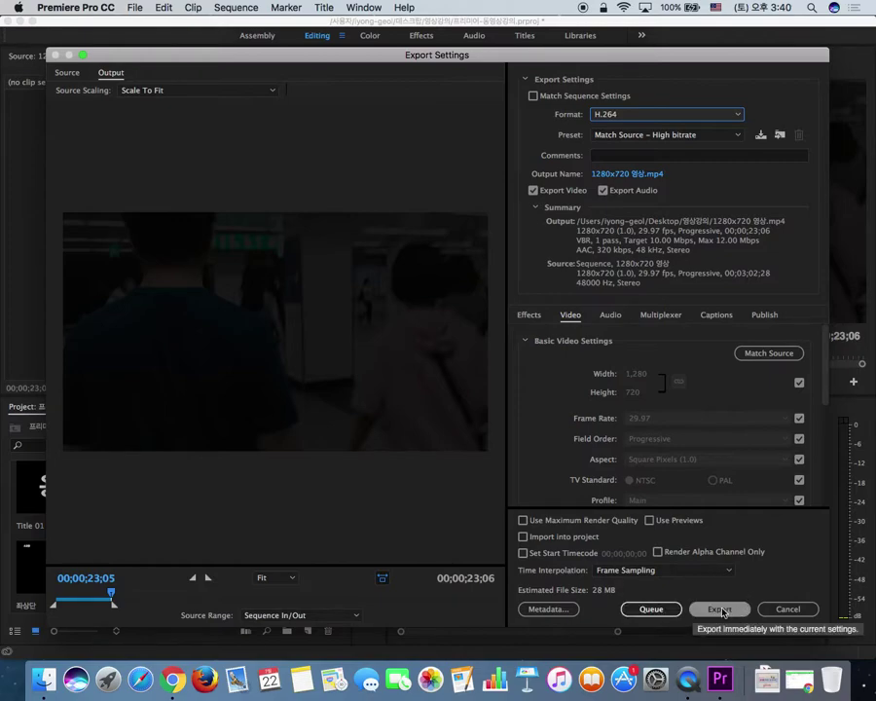
pyautogui.click(623, 178)
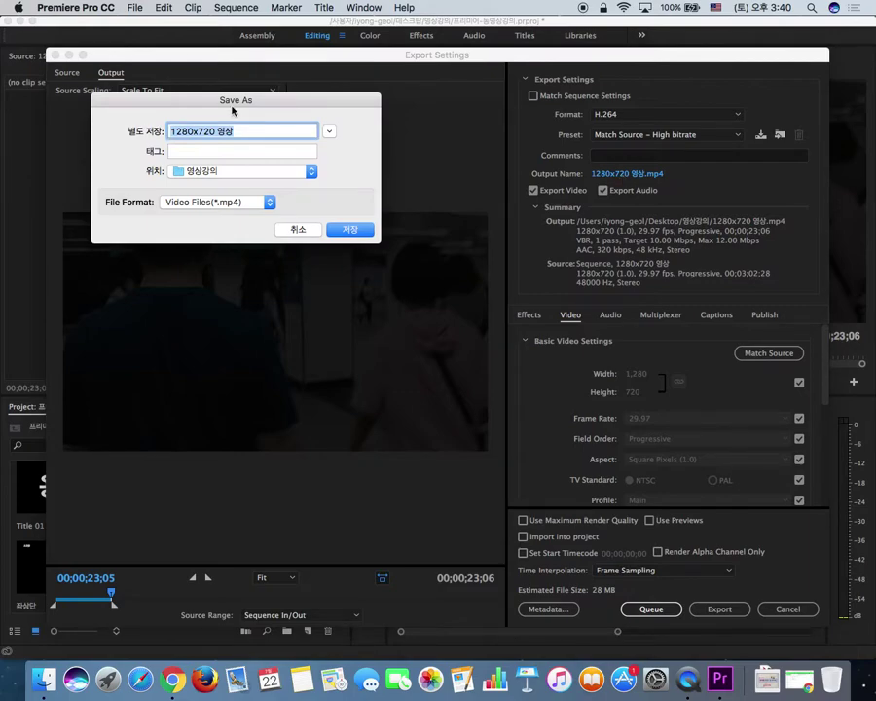
pyautogui.click(358, 230)
pyautogui.click(722, 610)
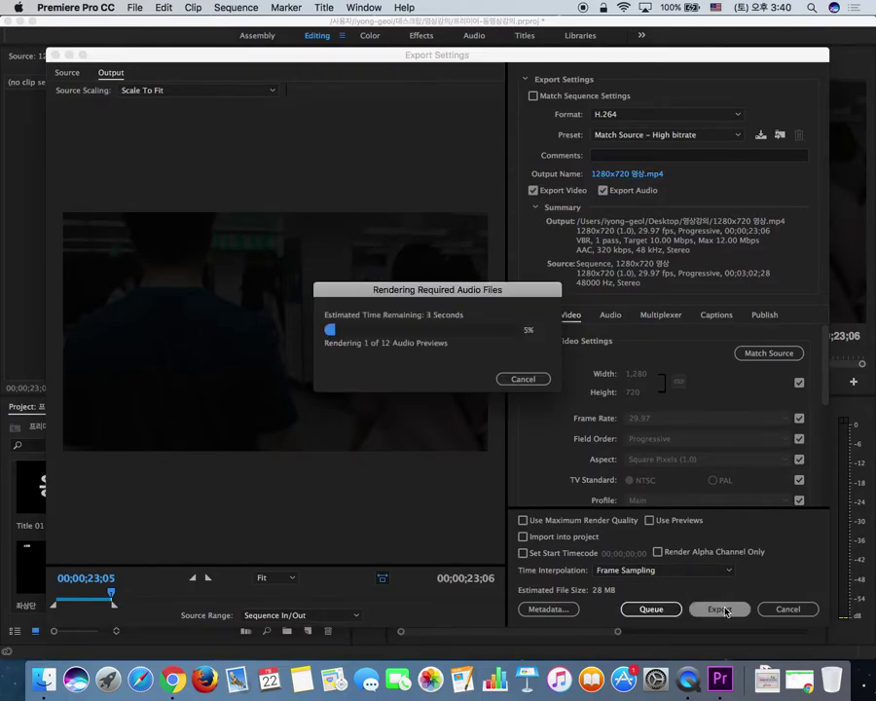
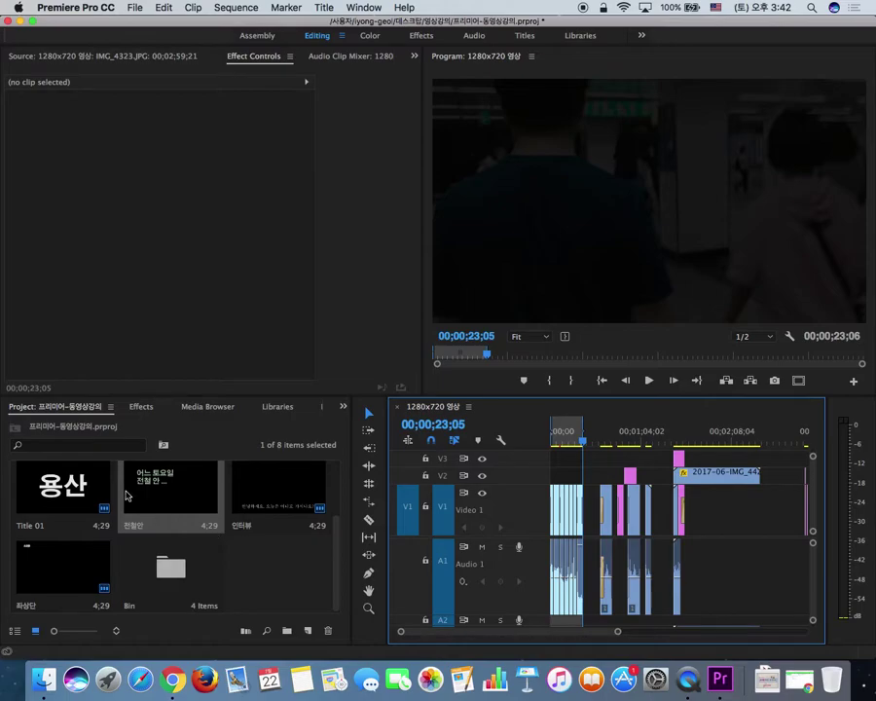
# - Play the exported 1280x720 영상.mp4 from the 영상강의 folder on the desktop, and close the player and folder windows
pyautogui.click(19, 22)
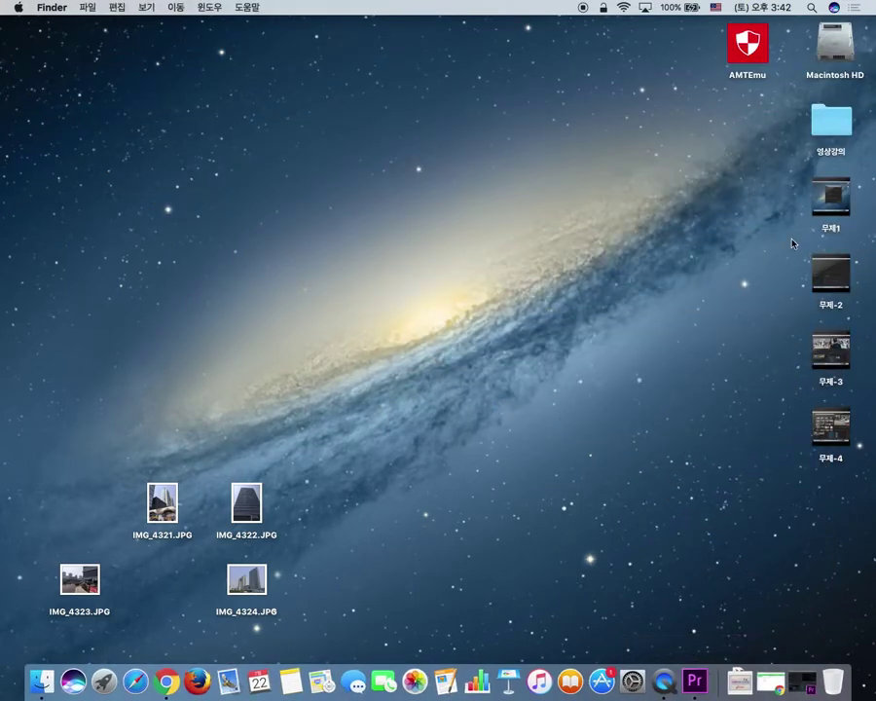
pyautogui.doubleClick(833, 125)
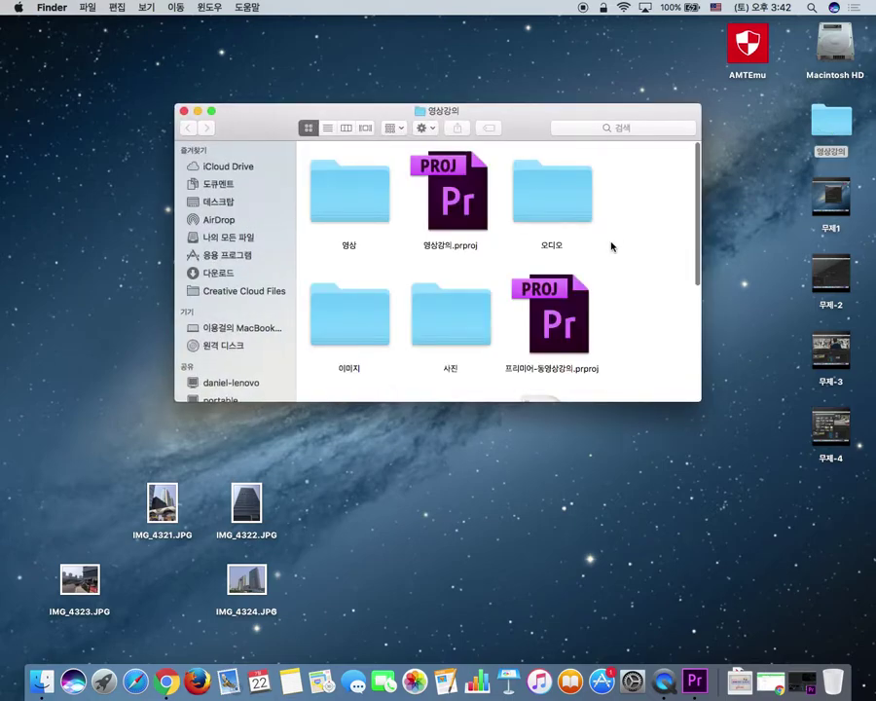
pyautogui.scroll(-5, 612, 245)
pyautogui.scroll(-3, 612, 250)
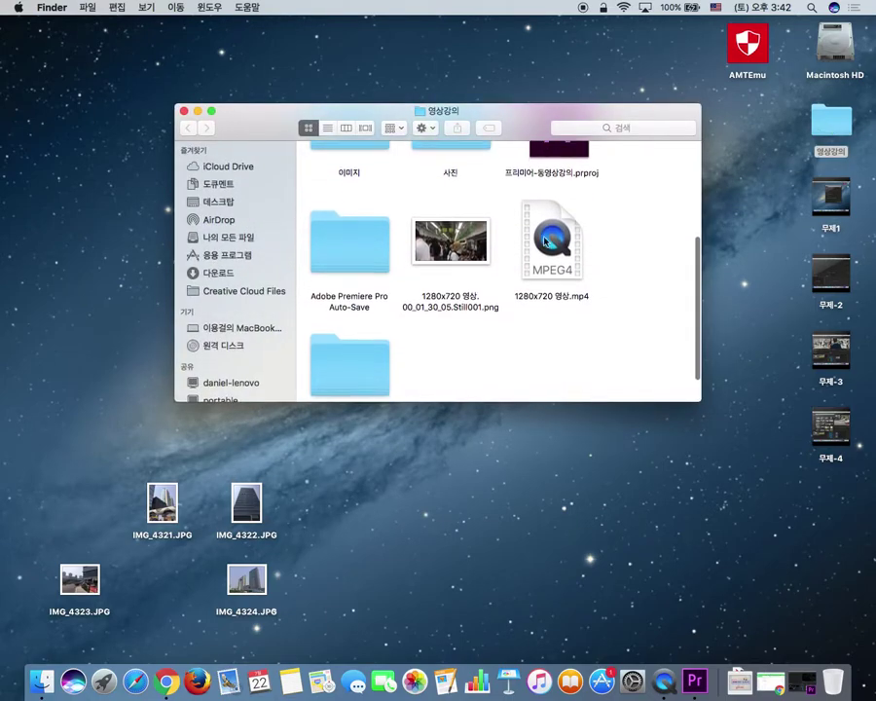
pyautogui.doubleClick(567, 258)
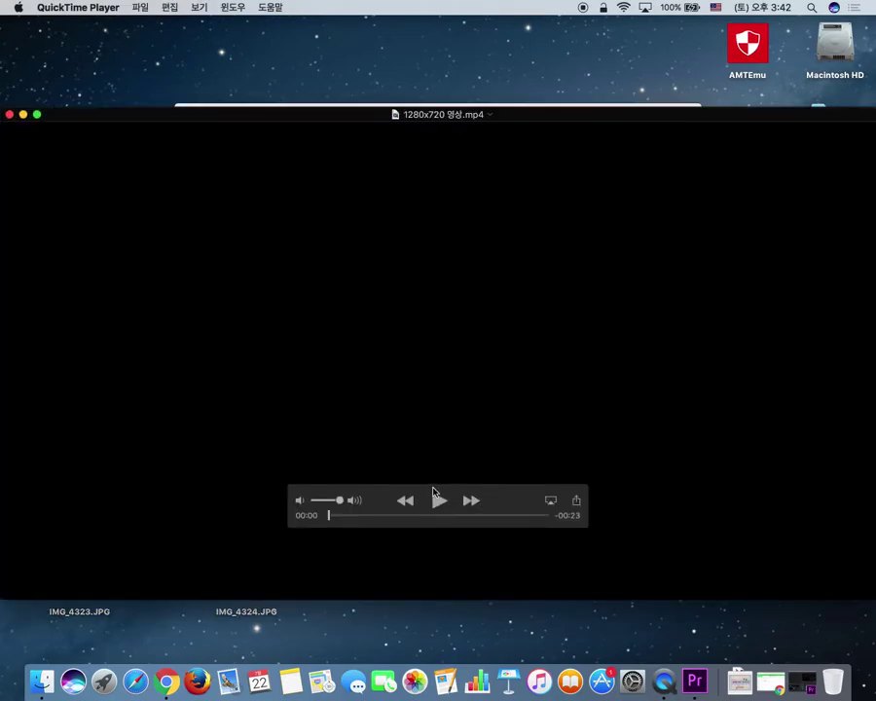
pyautogui.click(443, 504)
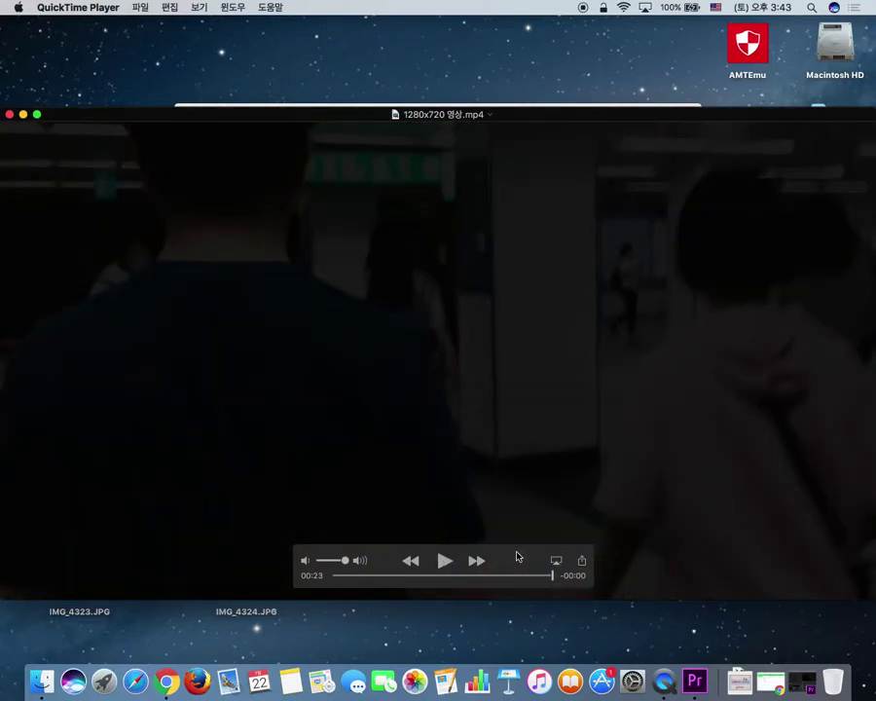
pyautogui.click(9, 114)
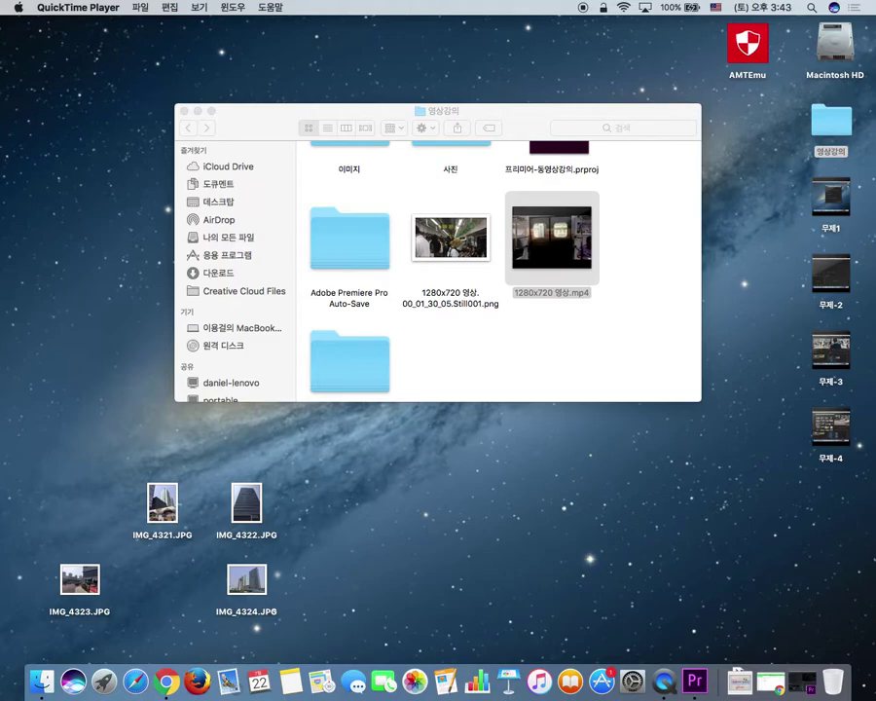
pyautogui.click(184, 111)
pyautogui.click(610, 510)
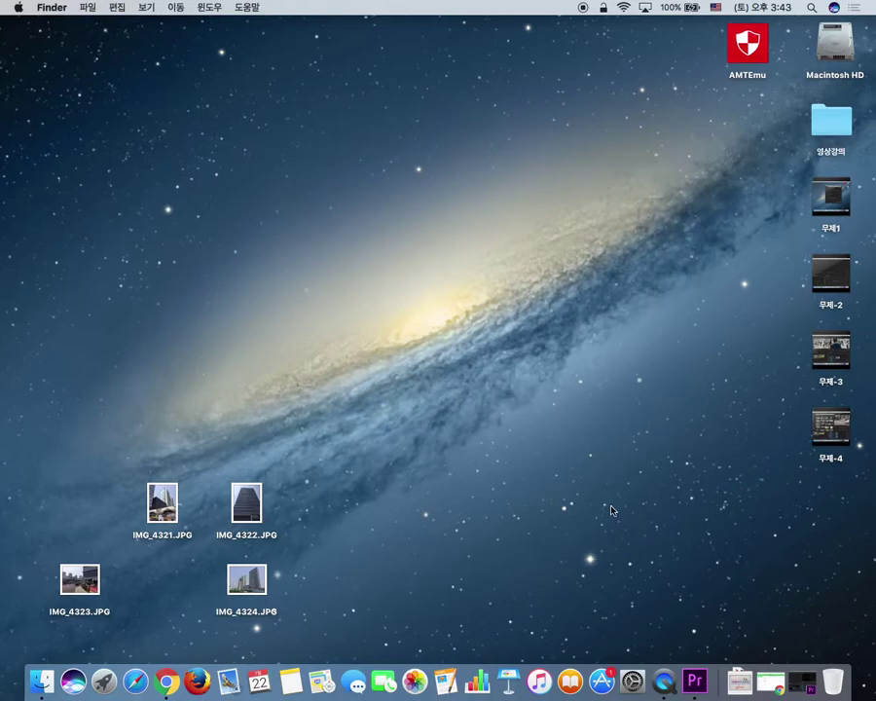
# - Switch to Chrome, load Google in a new tab, and close the bgm mail tab
pyautogui.click(166, 682)
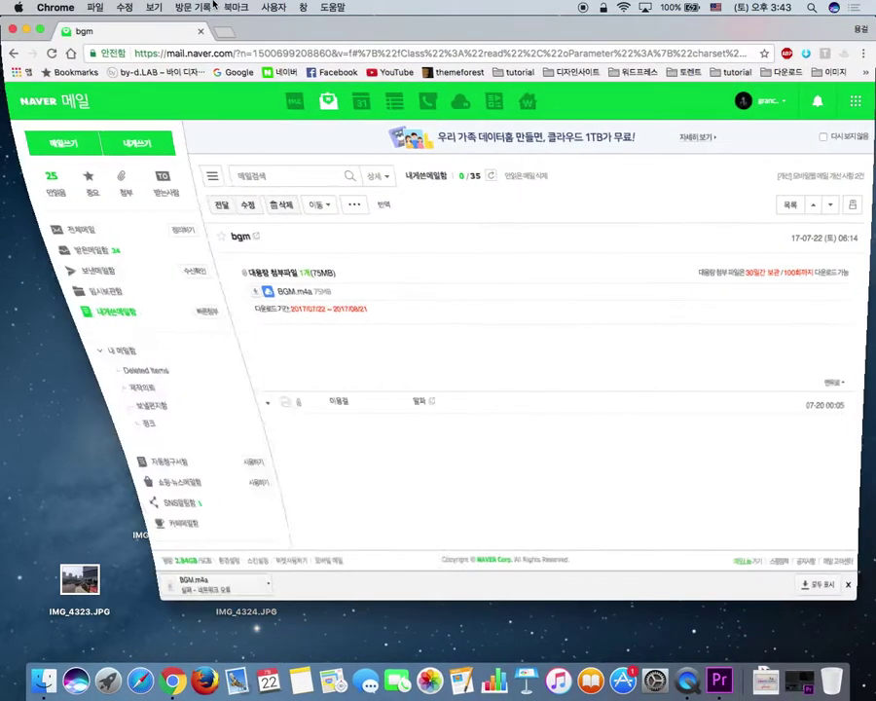
pyautogui.click(16, 75)
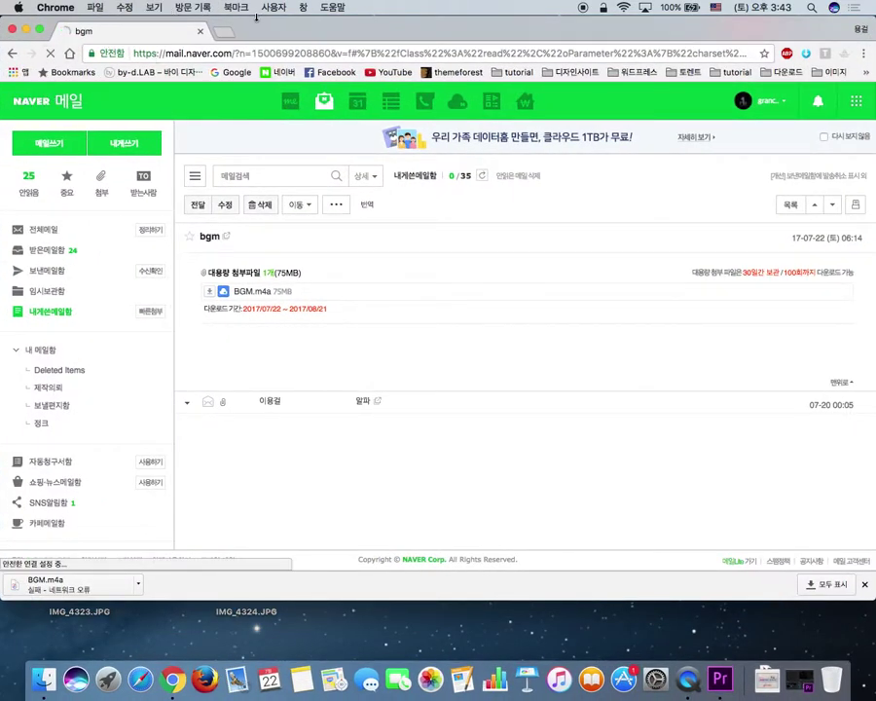
pyautogui.click(230, 33)
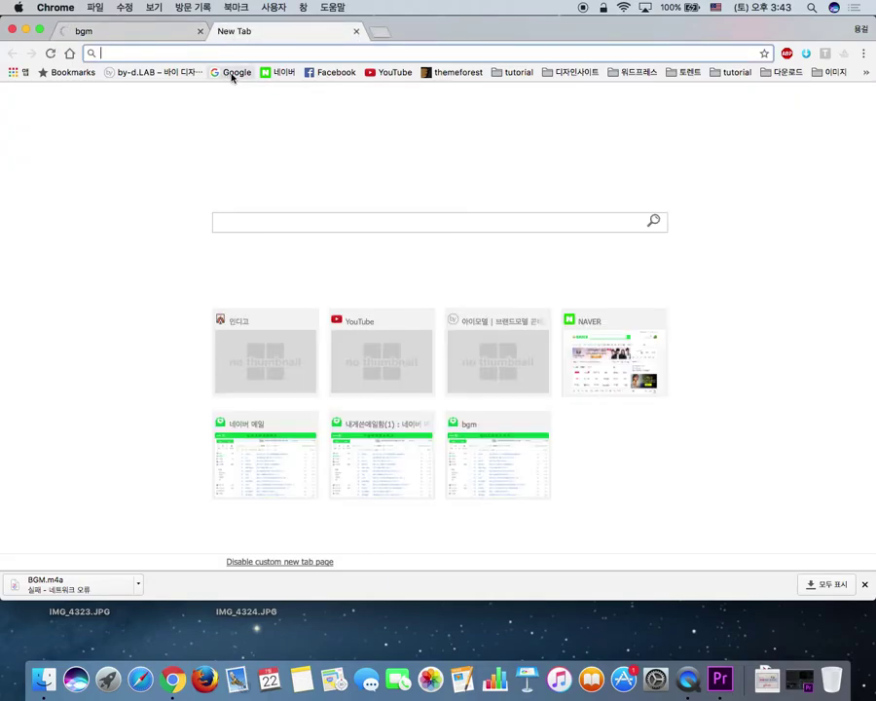
pyautogui.click(218, 72)
pyautogui.click(199, 32)
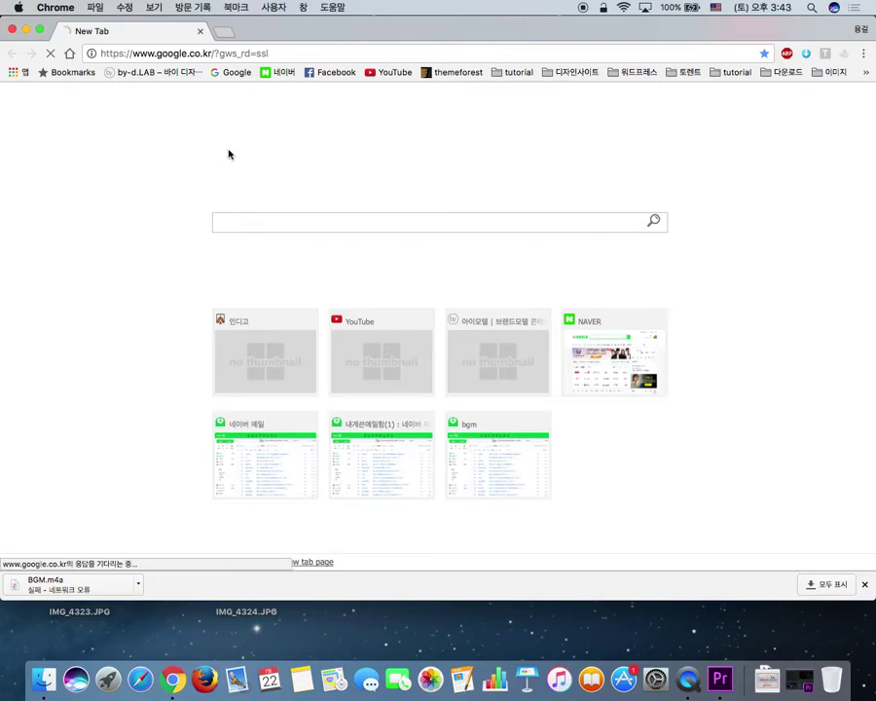
# - Switch to Premiere Pro, review the media export settings without exporting, and minimize the window
pyautogui.click(720, 680)
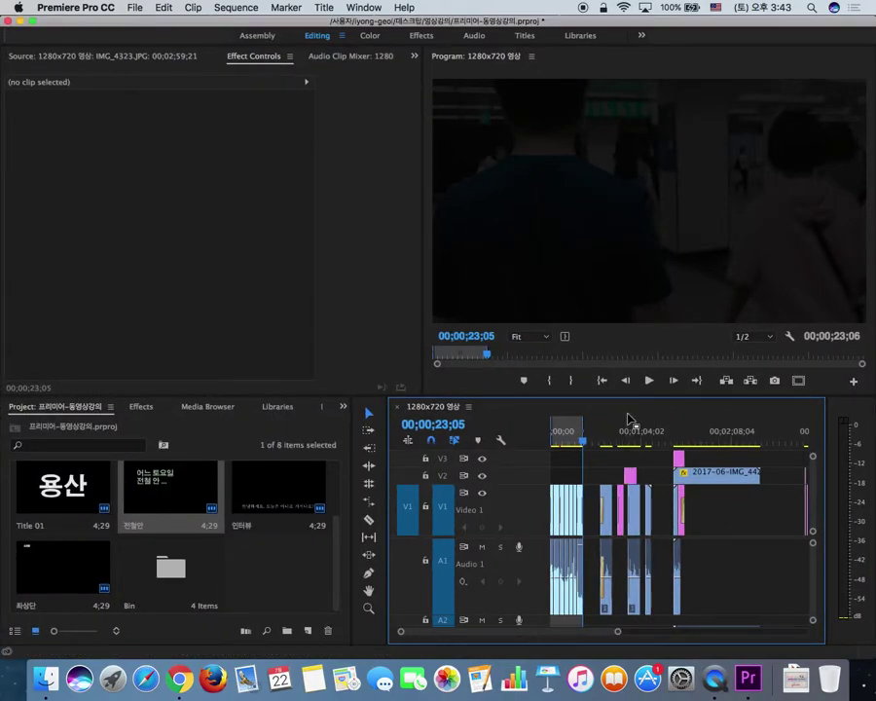
pyautogui.press('super+m')
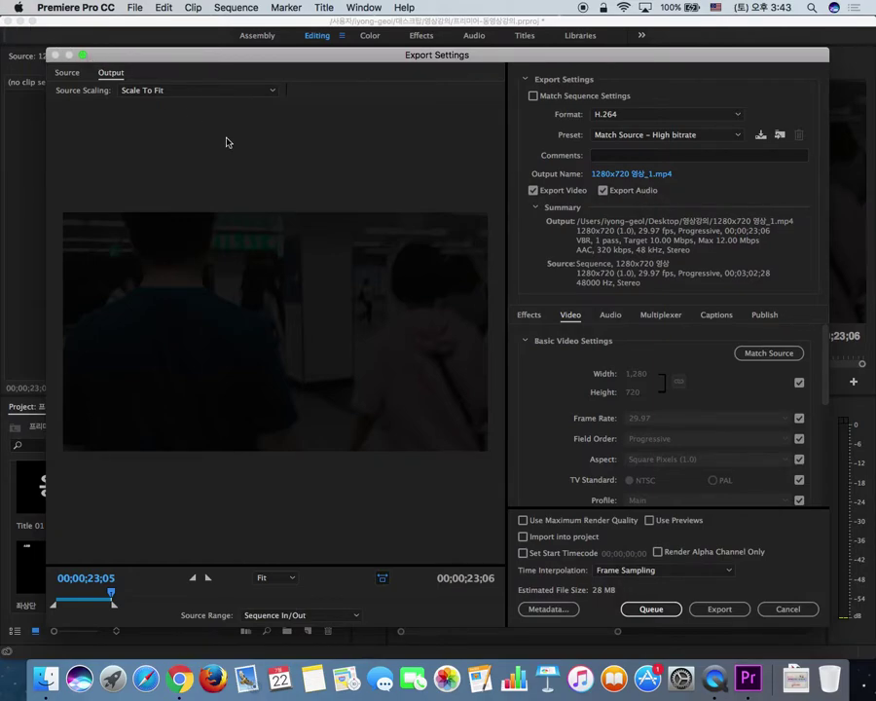
pyautogui.click(790, 611)
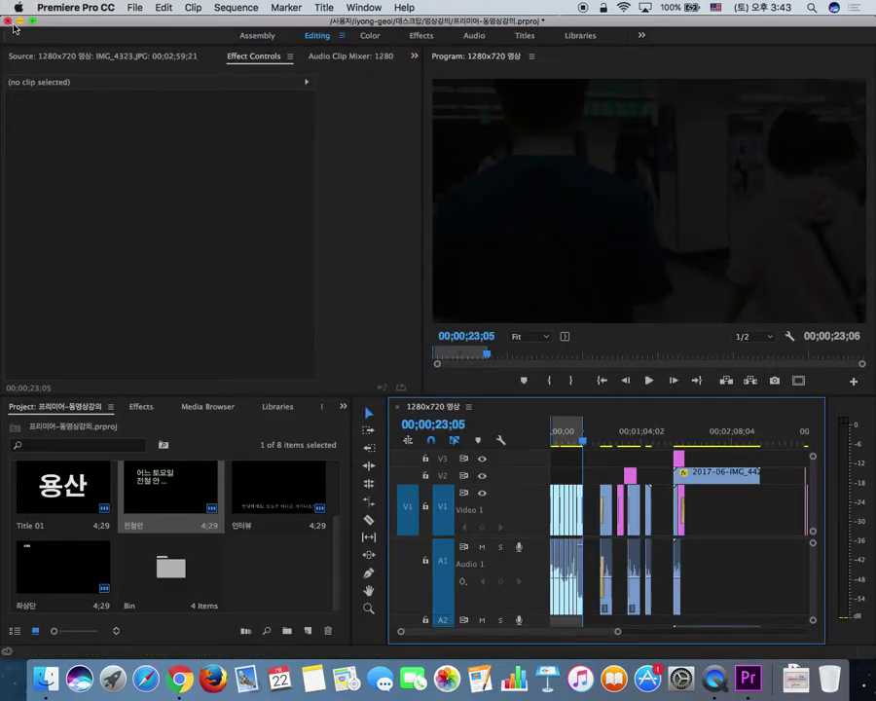
pyautogui.click(21, 19)
# - Search Google in Chrome for "freemaker video downloader", open the FREE Video Downloader by Freemake page, and enlarge the browser window
pyautogui.click(330, 52)
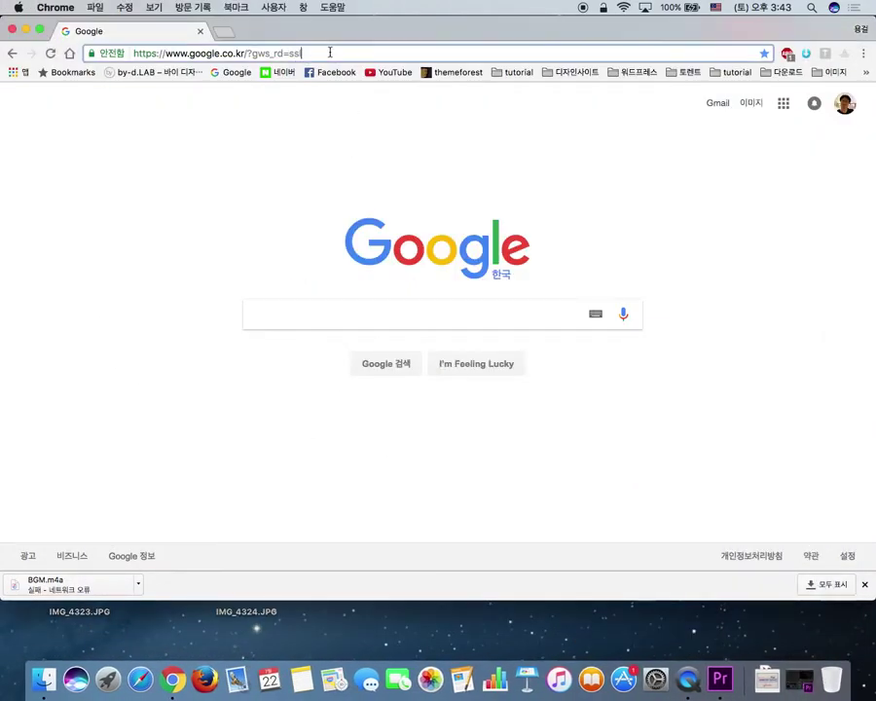
pyautogui.click(317, 53)
pyautogui.write('fre')
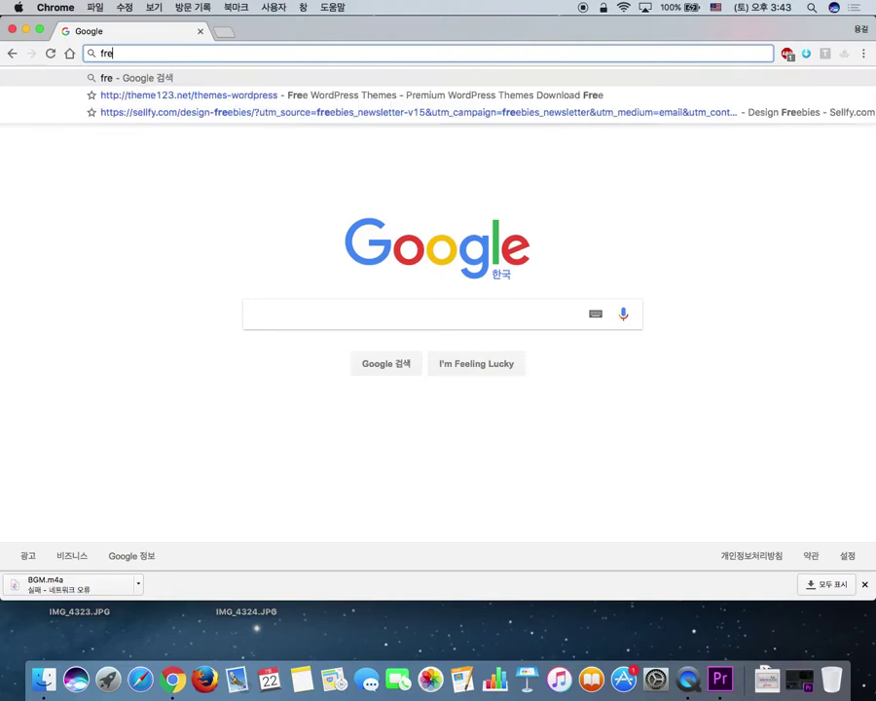
pyautogui.write('emak')
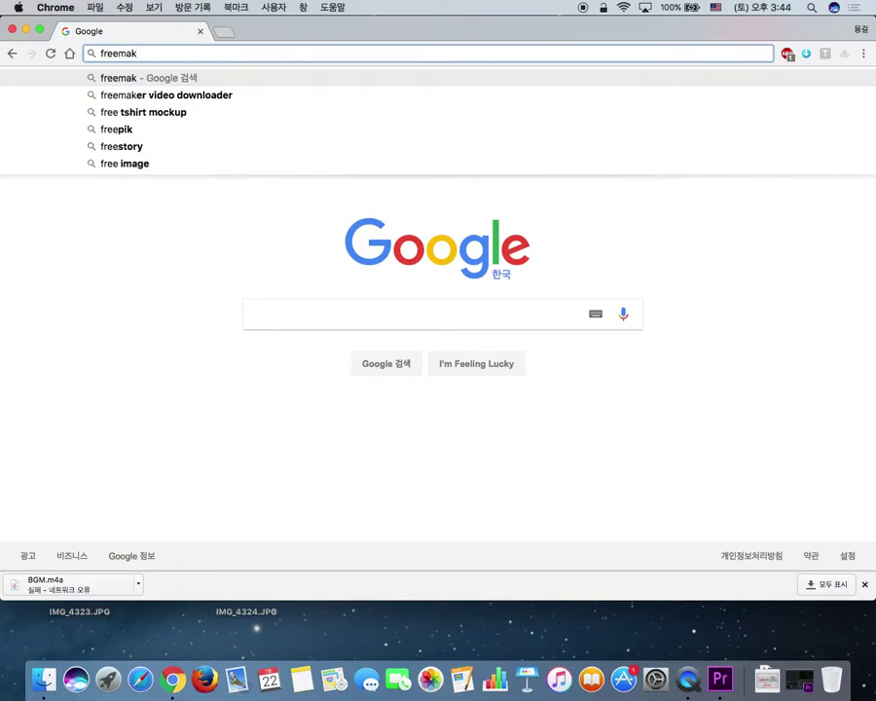
pyautogui.press('Down')
pyautogui.press('Return')
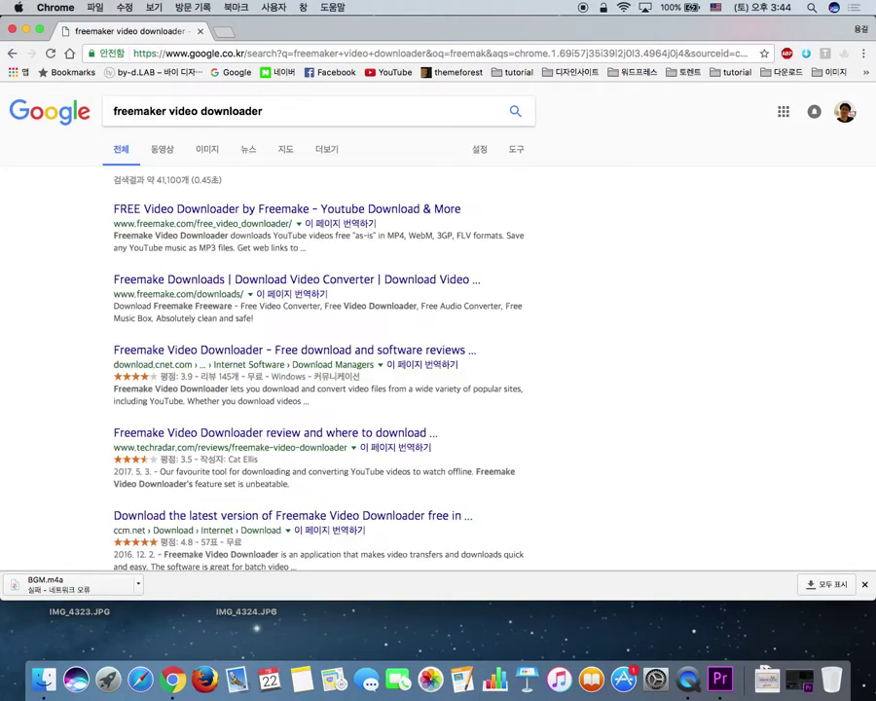
pyautogui.click(253, 212)
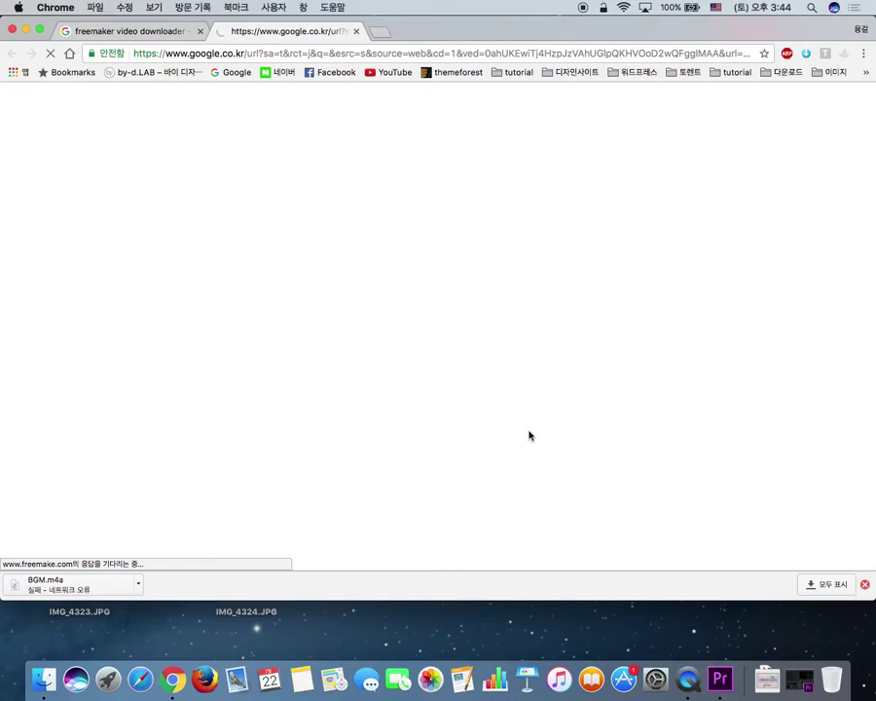
pyautogui.moveTo(508, 592); pyautogui.dragTo(512, 654)
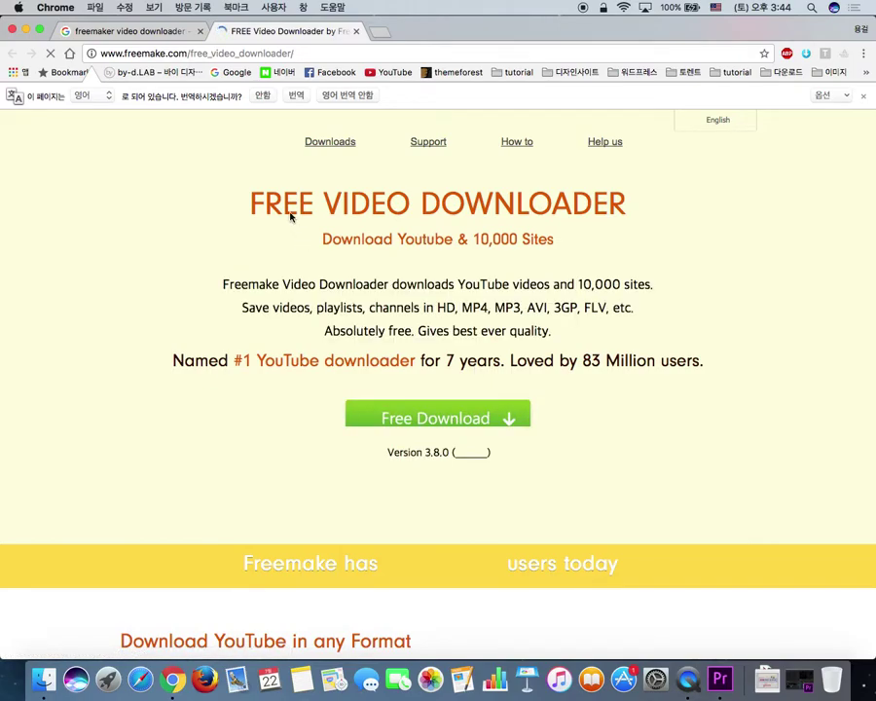
# - Look through the Freemake page's feature descriptions down to the "How to get online clips & music" section
pyautogui.scroll(-5, 624, 283)
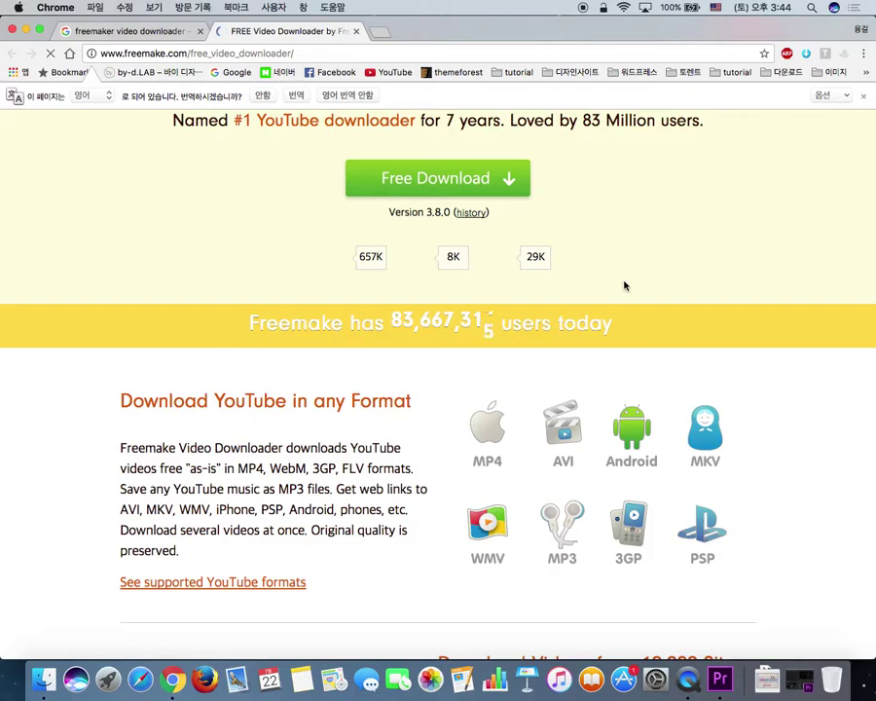
pyautogui.scroll(-10, 113, 368)
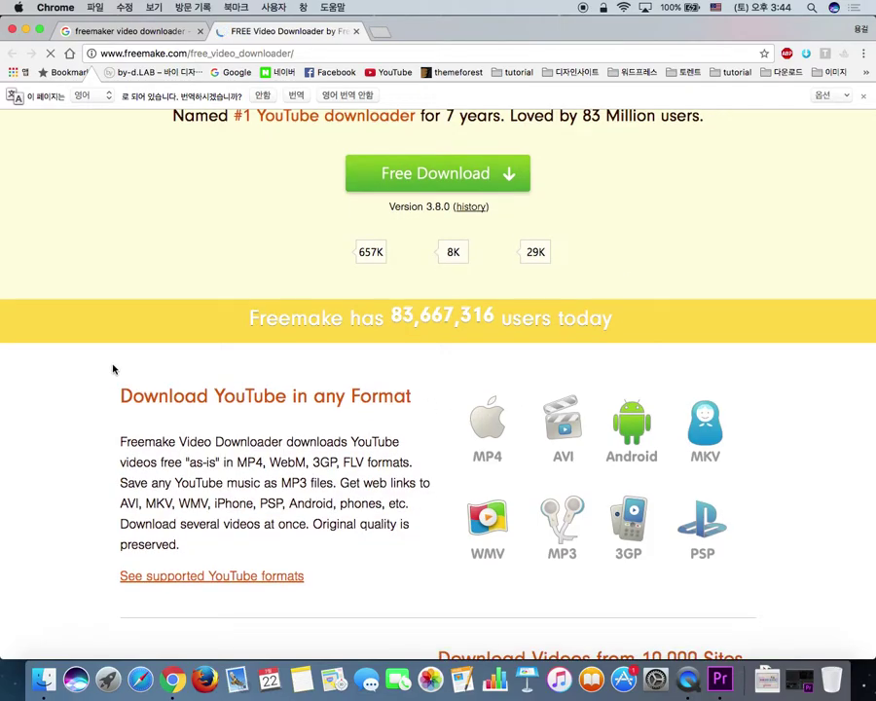
pyautogui.scroll(-20, 113, 368)
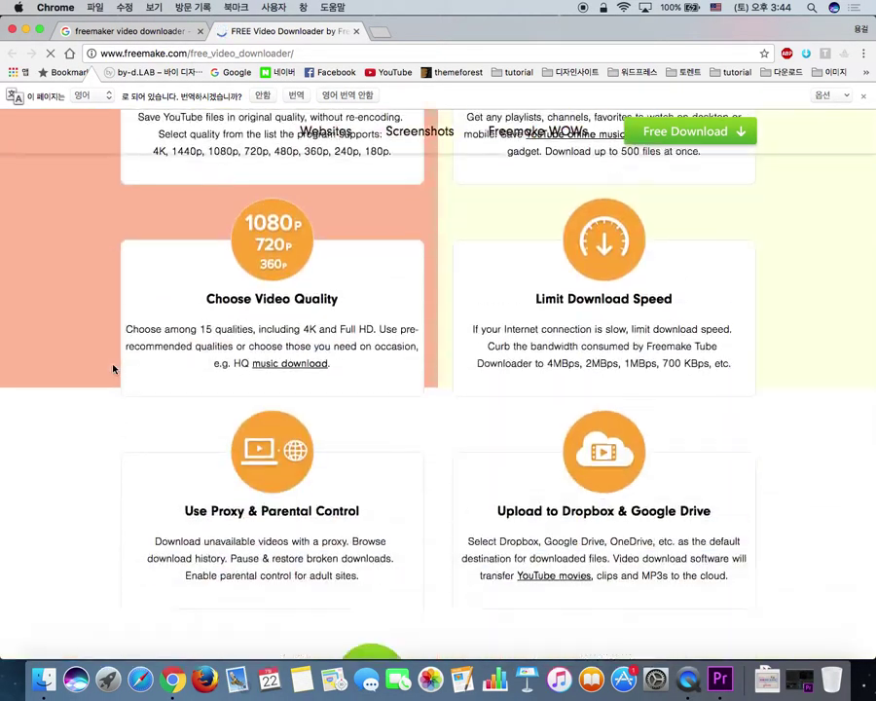
pyautogui.scroll(-6, 113, 368)
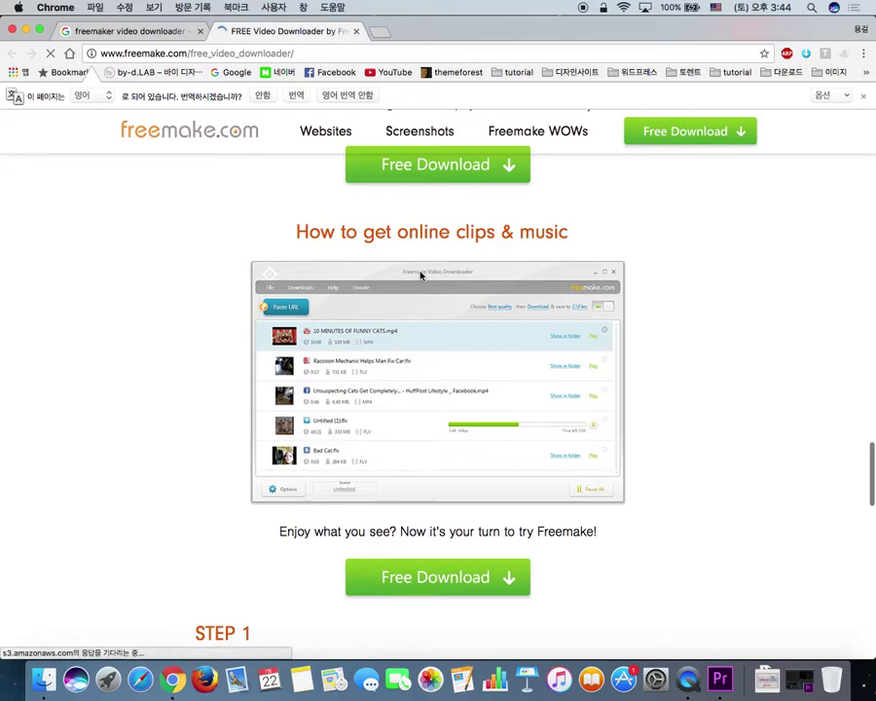
# - Open a blank new tab, return to the Freemake page, and dismiss its translation offer
pyautogui.click(381, 32)
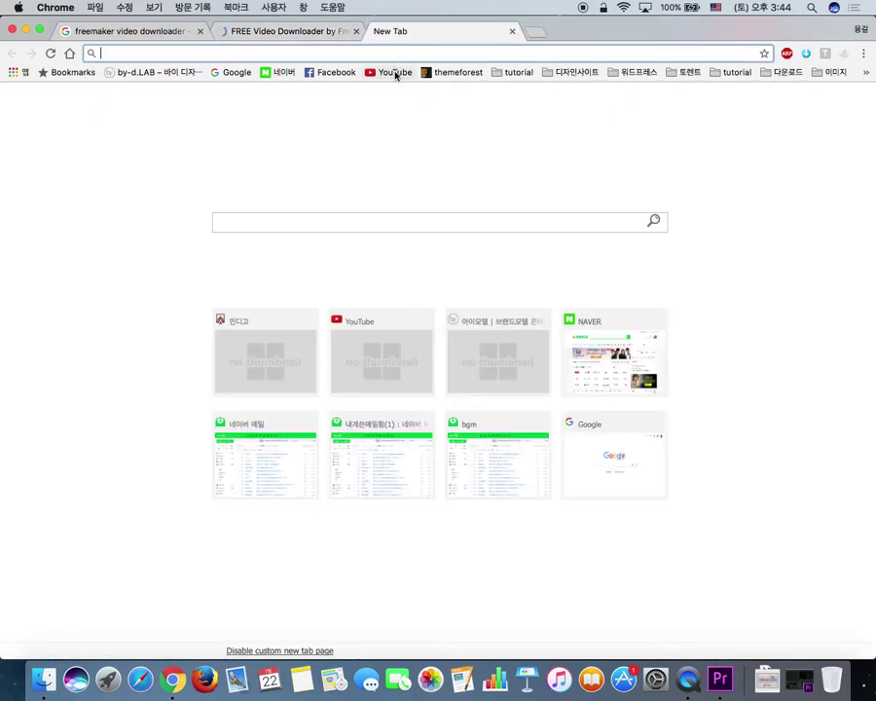
pyautogui.click(298, 32)
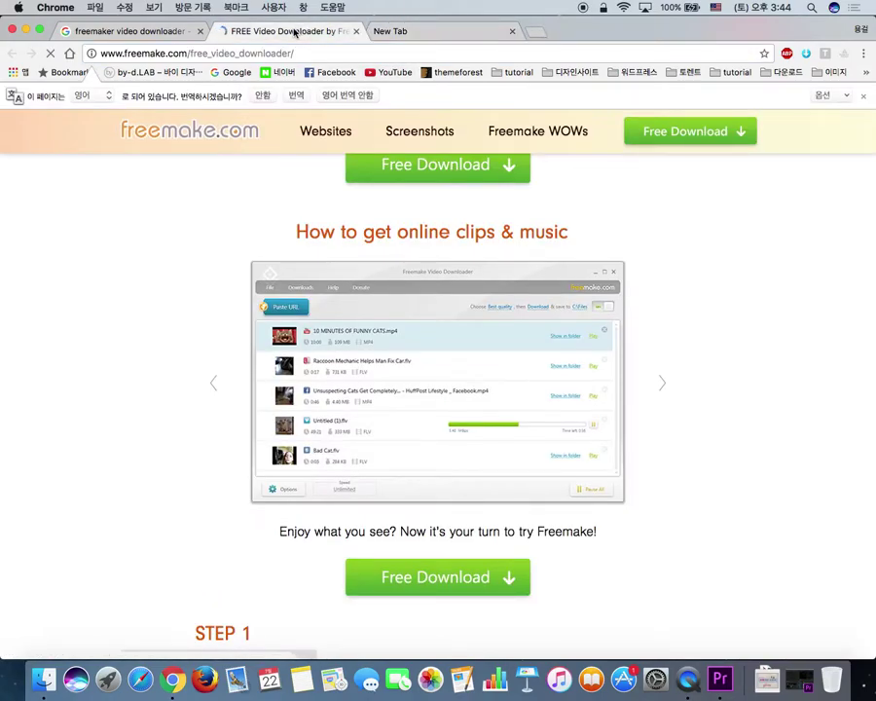
pyautogui.click(863, 95)
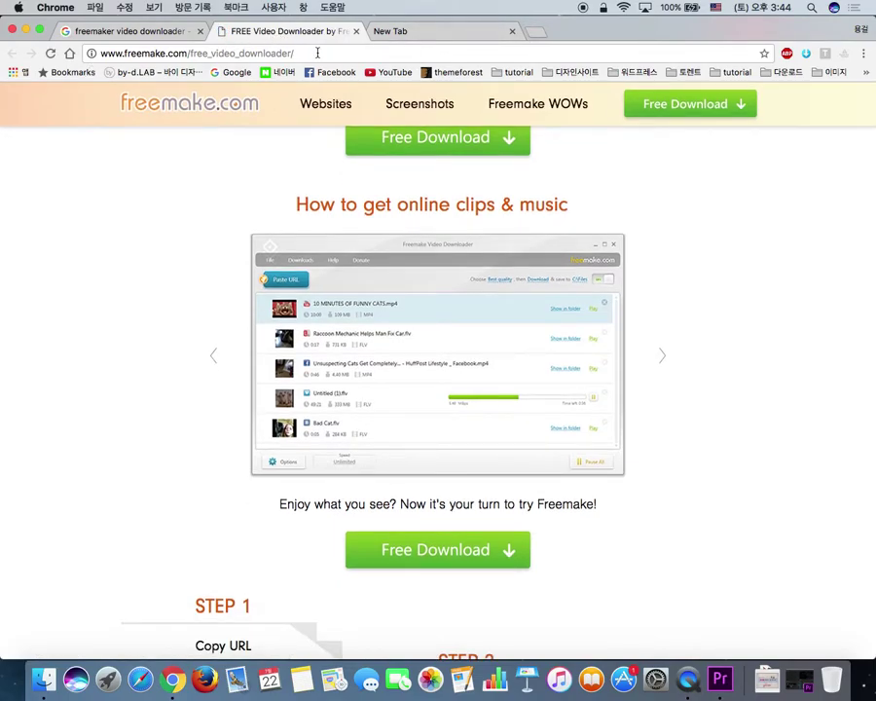
pyautogui.click(318, 53)
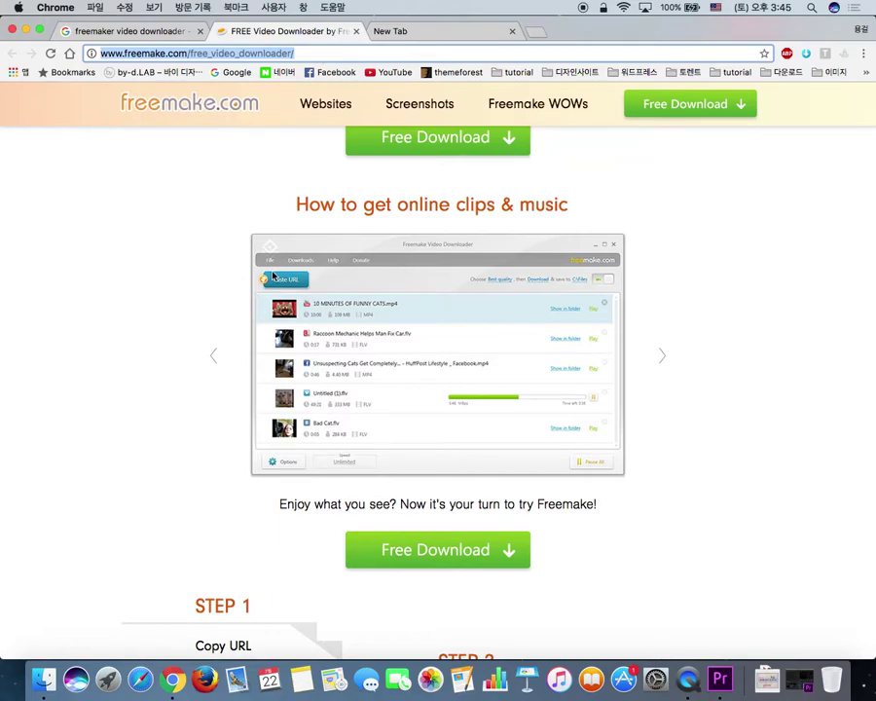
pyautogui.click(276, 282)
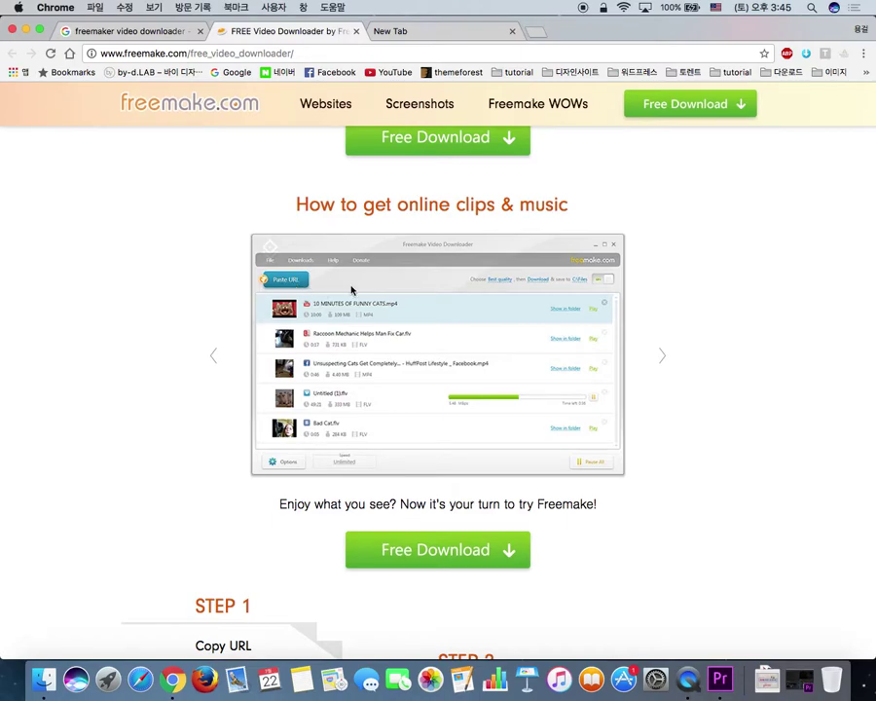
# - Enlarge the page and examine the gallery images of the downloader's main window and playlist download dialog
pyautogui.press('super+equal')
pyautogui.press('super+equal')
pyautogui.press('super+equal')
pyautogui.press('super+equal')
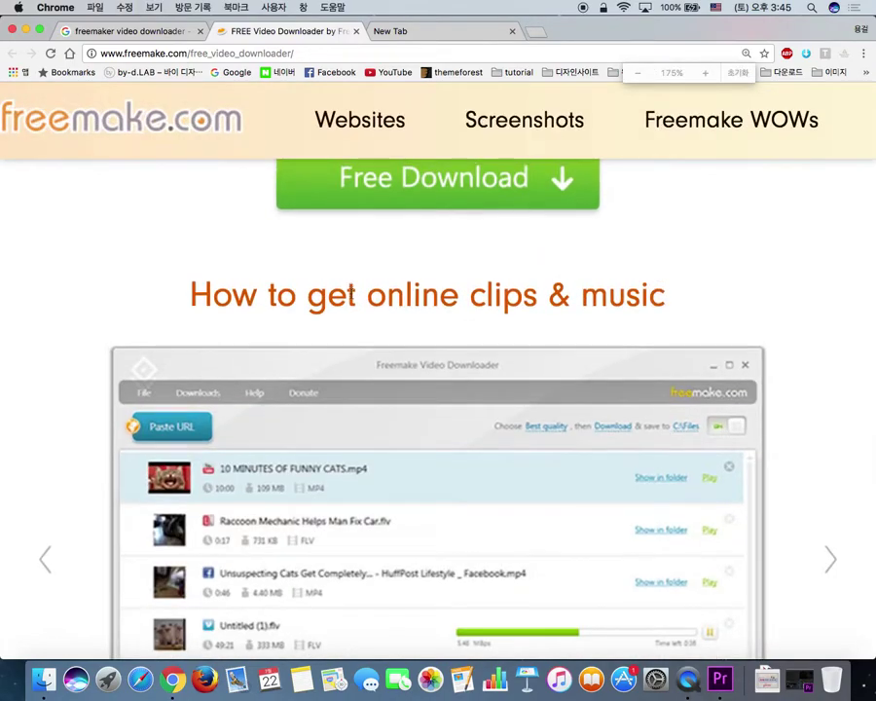
pyautogui.scroll(-5, 434, 413)
pyautogui.scroll(3, 474, 361)
pyautogui.scroll(2, 474, 364)
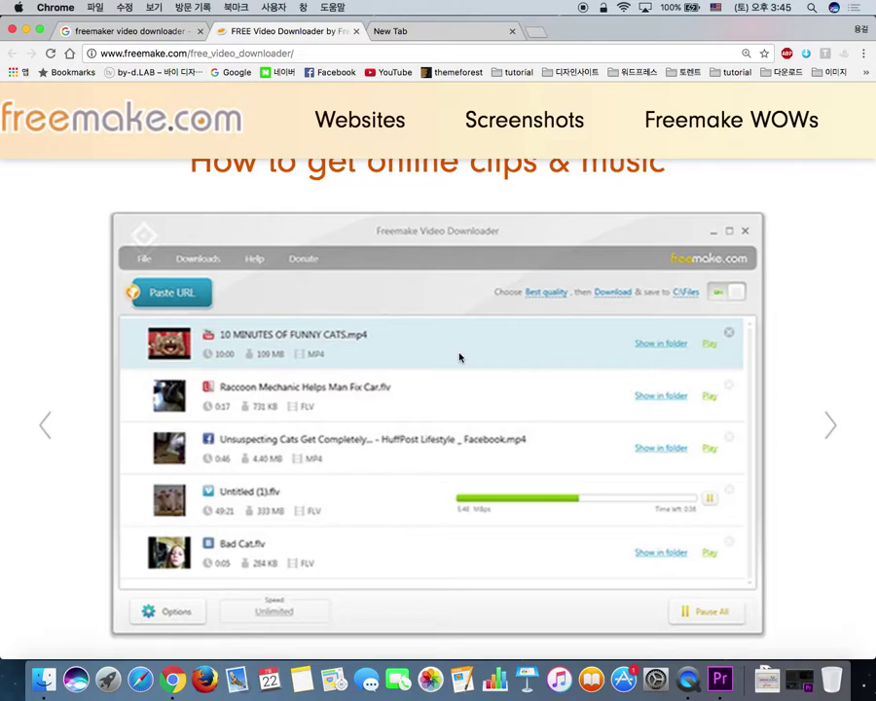
pyautogui.click(830, 428)
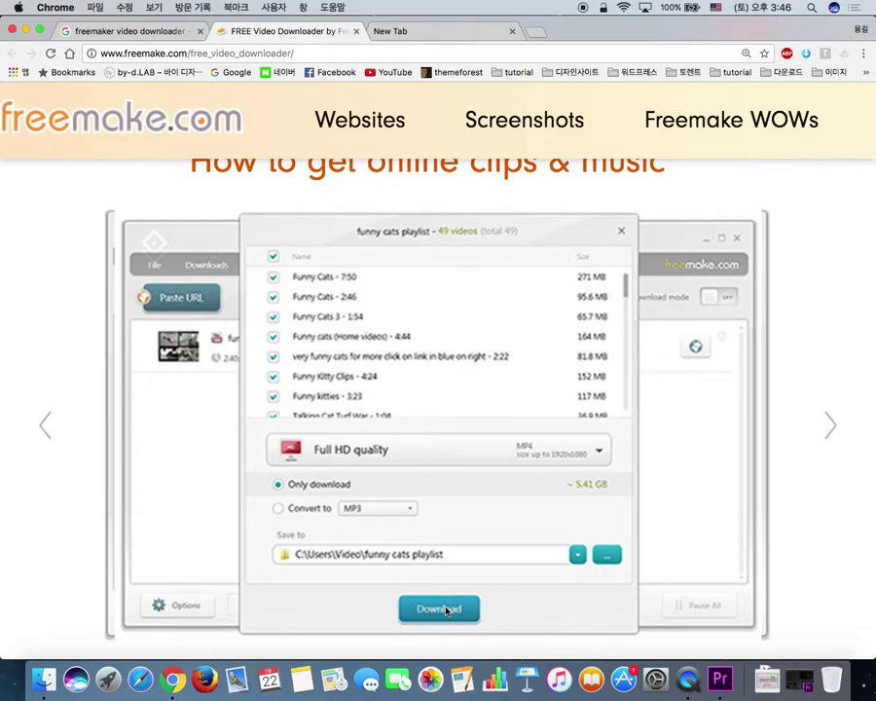
pyautogui.press('super+minus')
pyautogui.press('super+minus')
pyautogui.press('super+minus')
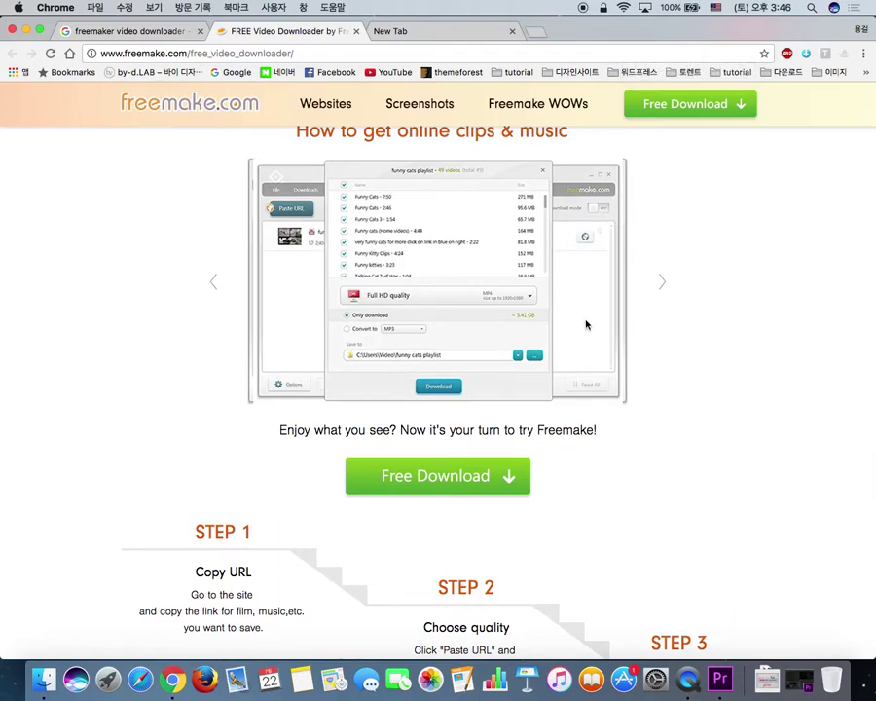
# - Show the ABC Song image in the gallery and enlarge the page to 250% to examine the quality and conversion options
pyautogui.click(663, 283)
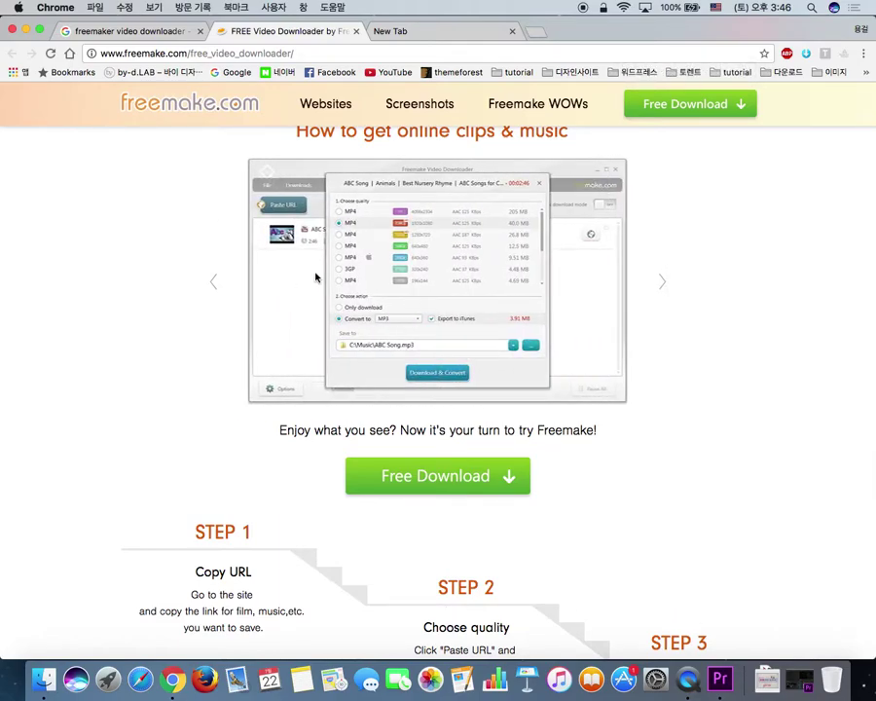
pyautogui.press('super+equal')
pyautogui.press('super+equal')
pyautogui.press('super+equal')
pyautogui.press('super+equal')
pyautogui.press('super+equal')
pyautogui.press('super+equal')
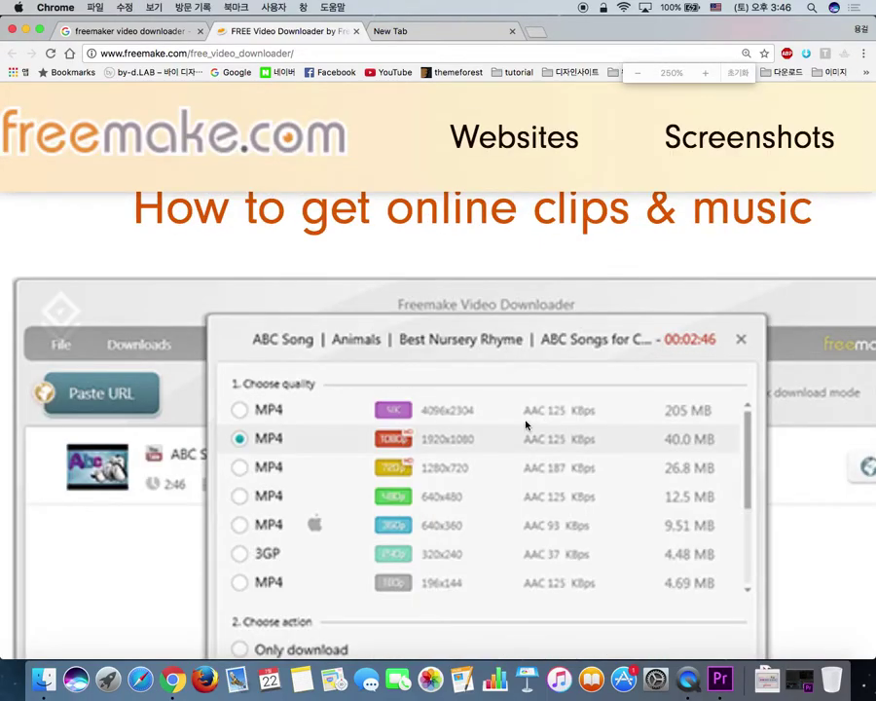
pyautogui.scroll(-10, 522, 418)
pyautogui.scroll(8, 510, 309)
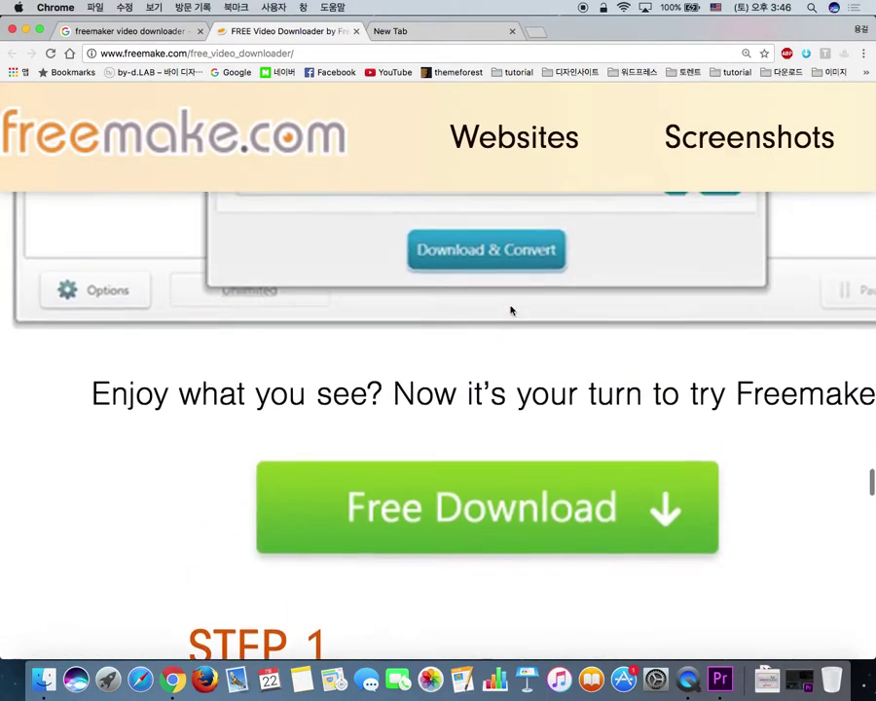
pyautogui.scroll(4, 510, 310)
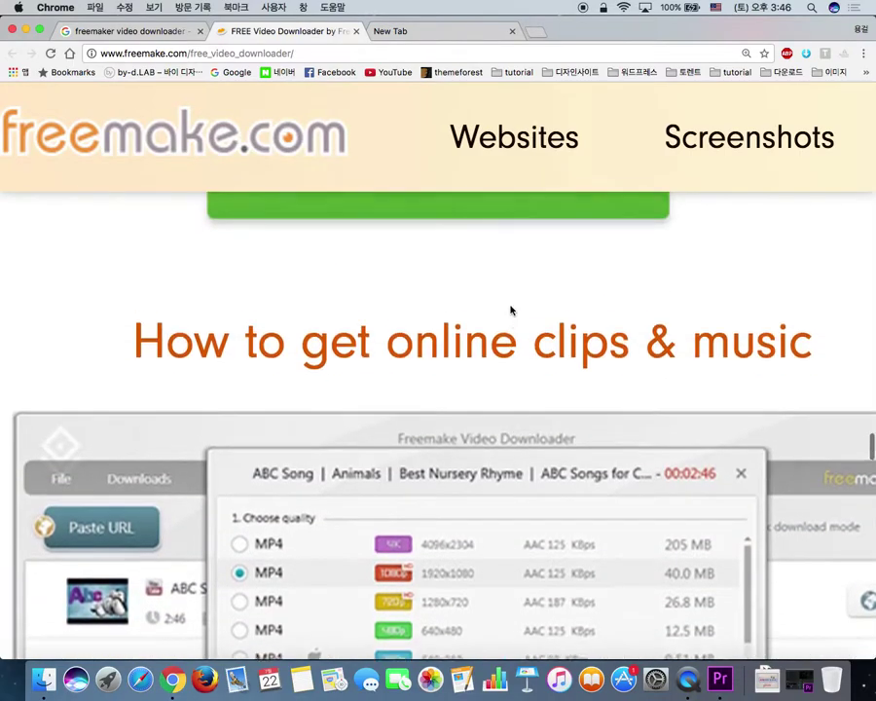
pyautogui.scroll(-2, 510, 309)
pyautogui.scroll(-3, 510, 310)
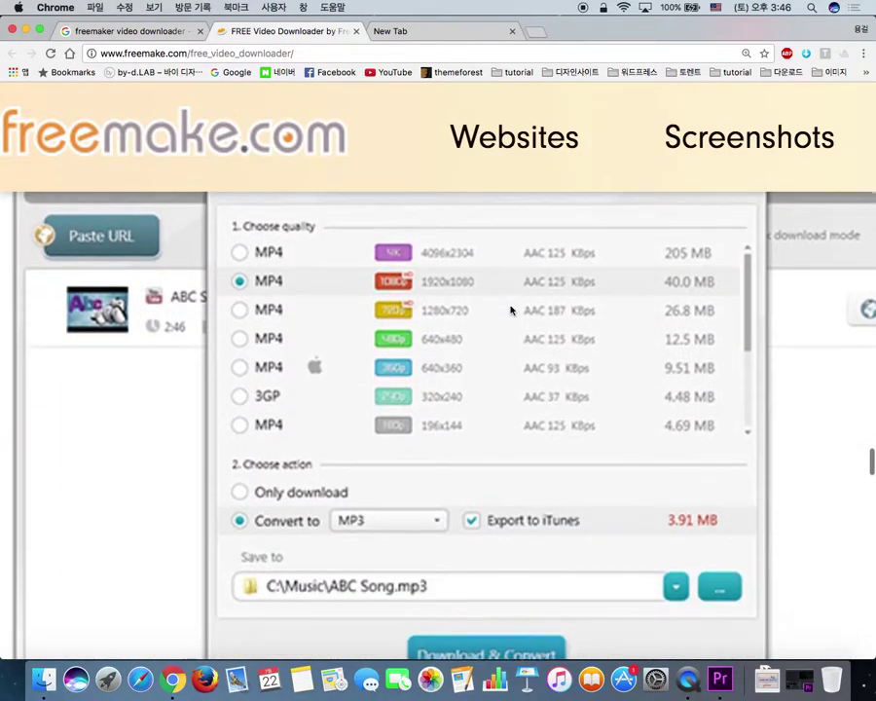
pyautogui.scroll(2, 511, 308)
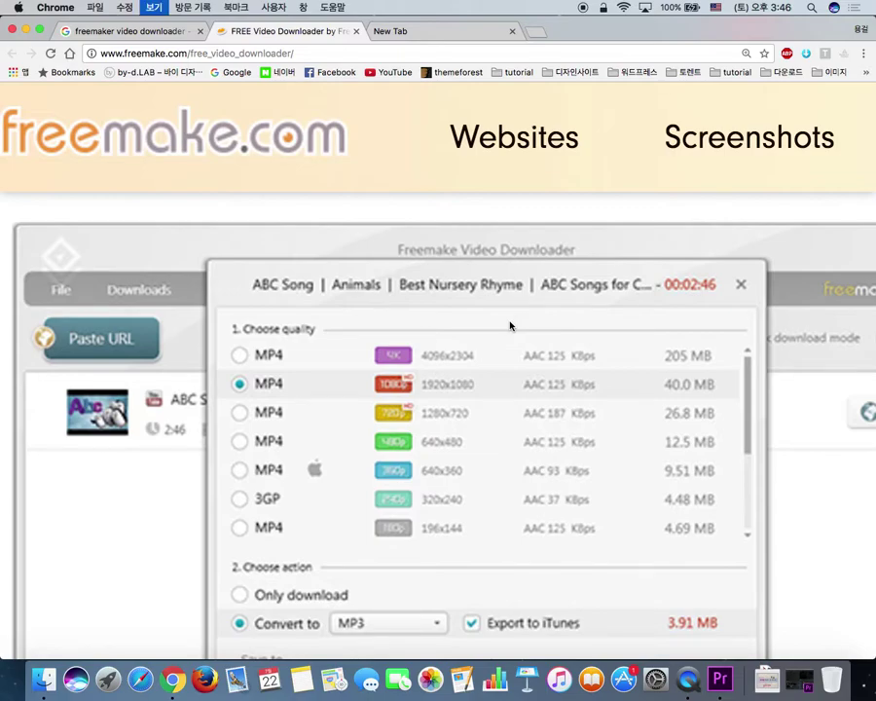
# - Reset the page to its normal zoom and browse the gallery back to the image of the downloader's main window
pyautogui.press('super+minus')
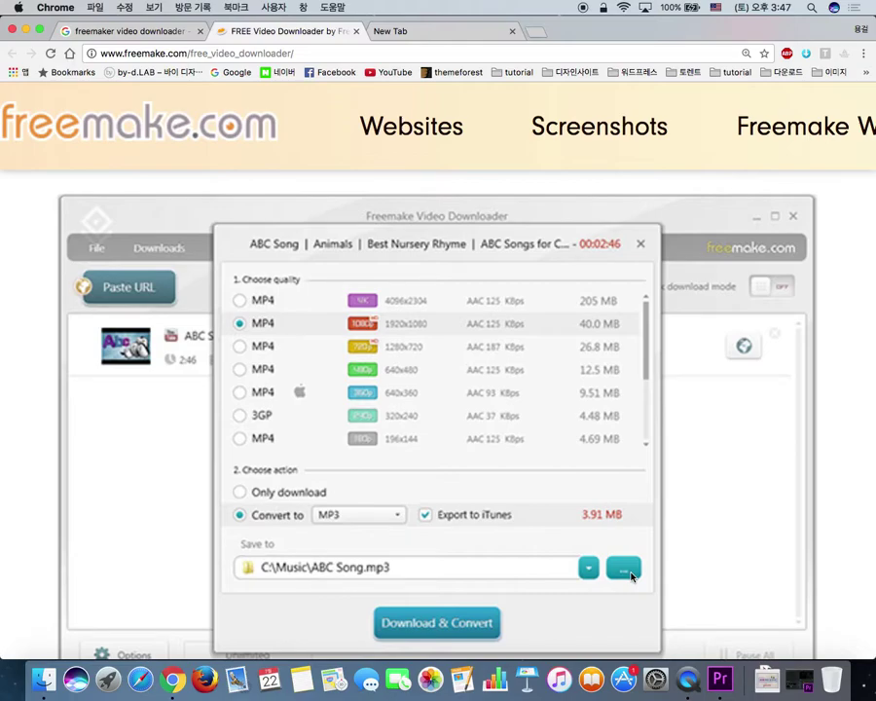
pyautogui.press('super+minus')
pyautogui.press('super+minus')
pyautogui.press('super+minus')
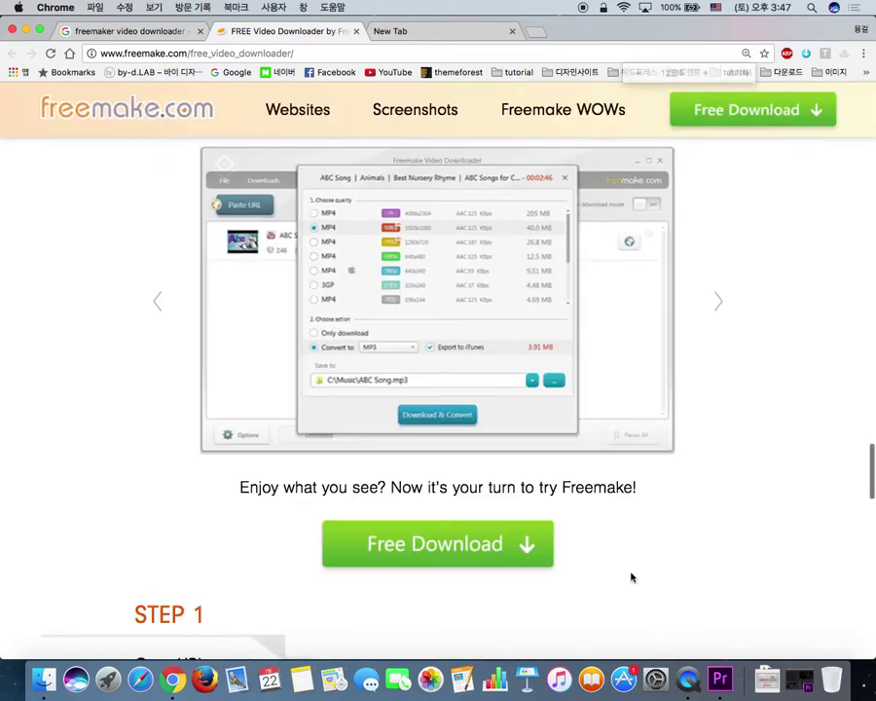
pyautogui.press('super+minus')
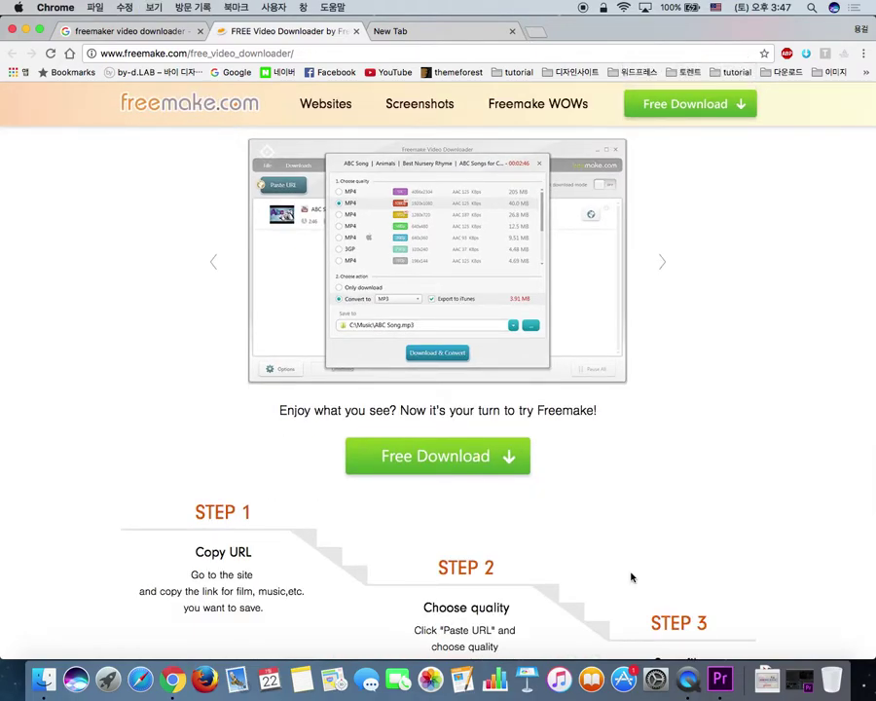
pyautogui.click(662, 266)
pyautogui.click(661, 266)
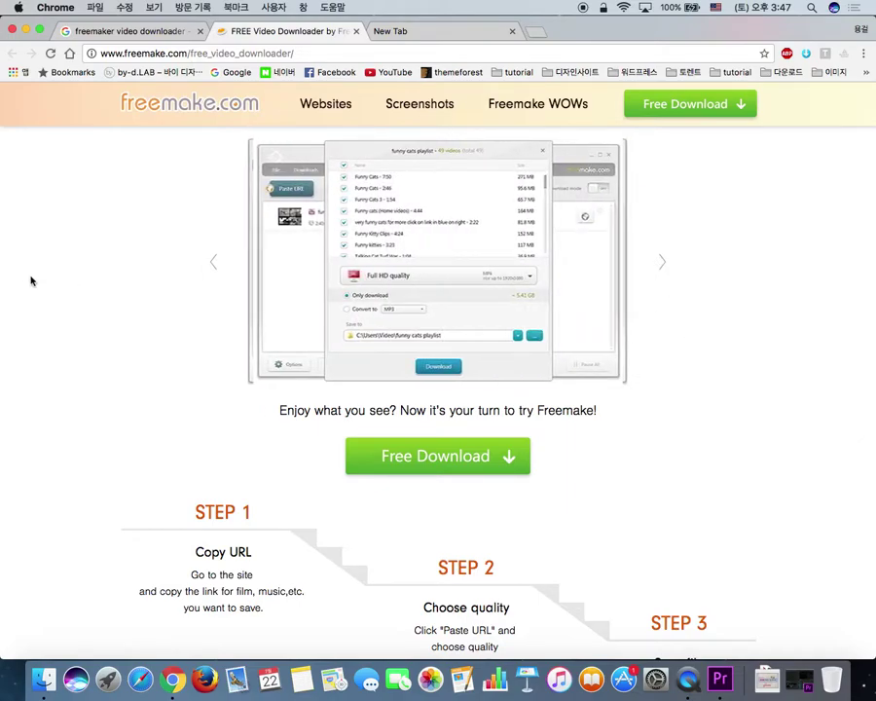
pyautogui.click(213, 261)
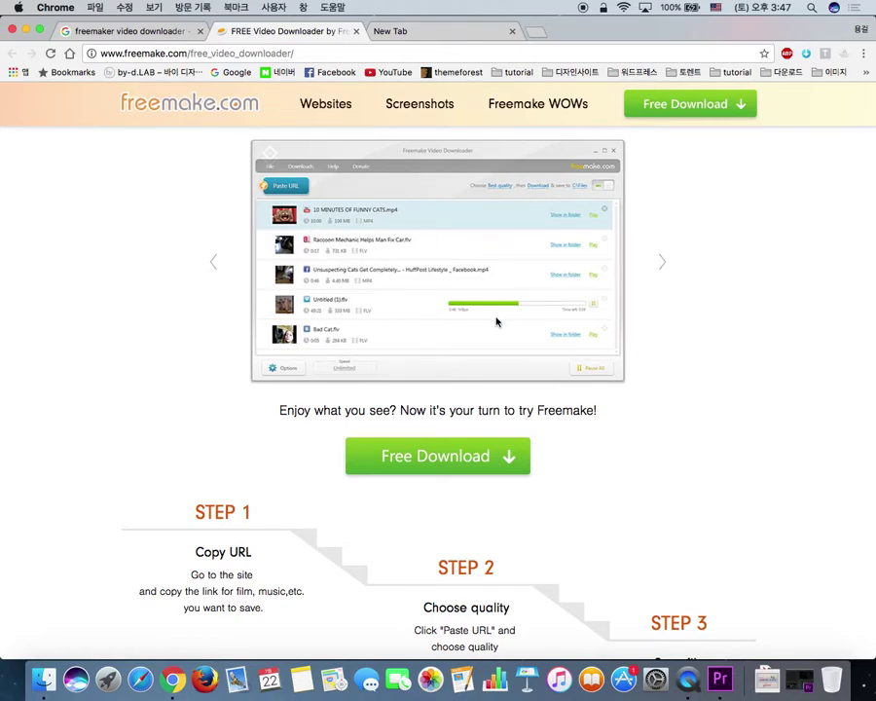
# - Look up the downloader's system requirements further down the page
pyautogui.scroll(-10, 496, 322)
pyautogui.scroll(3, 496, 323)
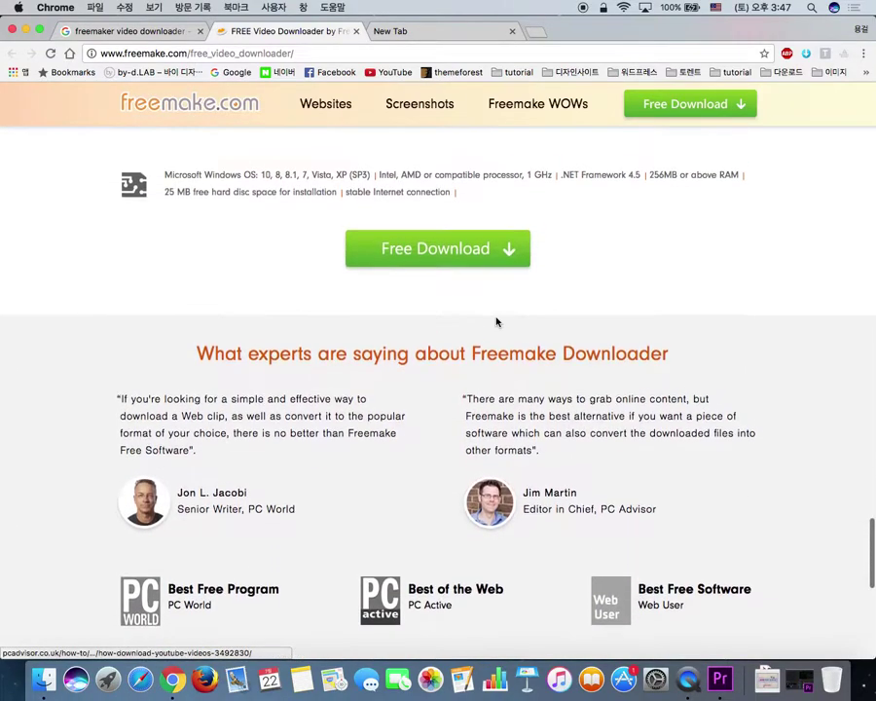
pyautogui.scroll(2, 497, 323)
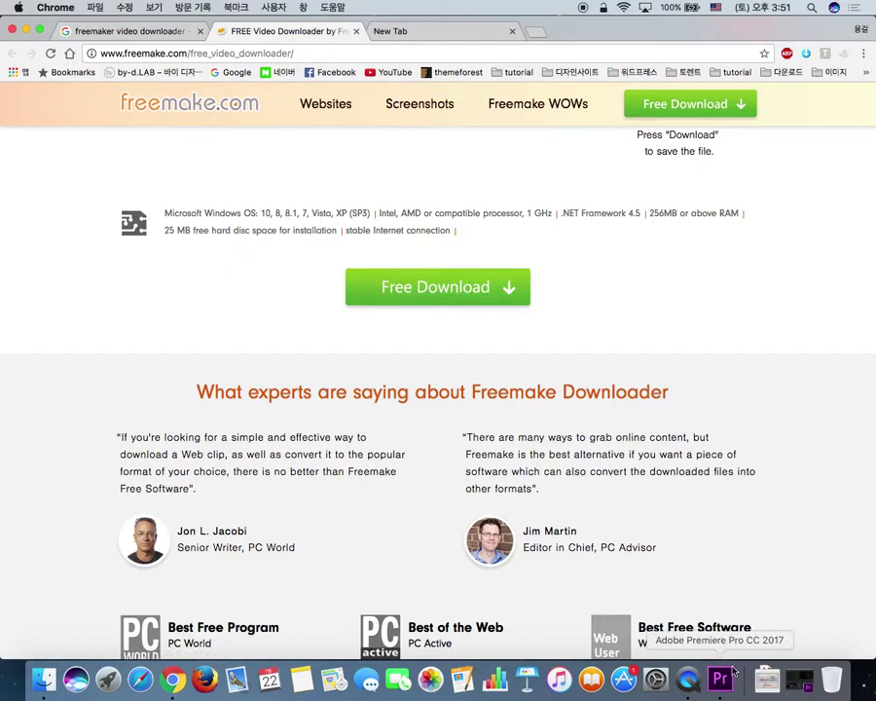
pyautogui.rightClick(689, 682)
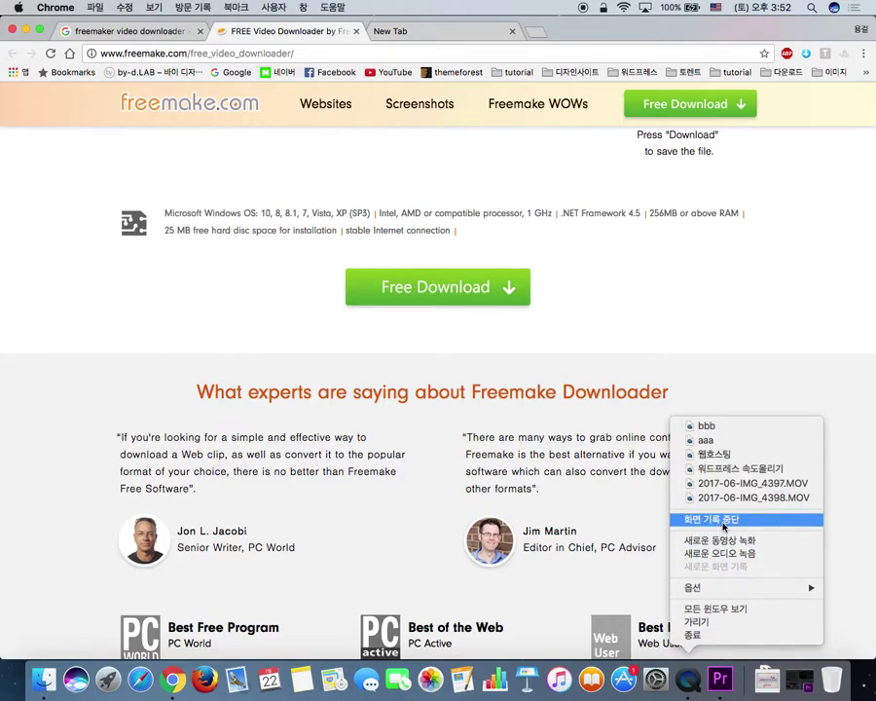